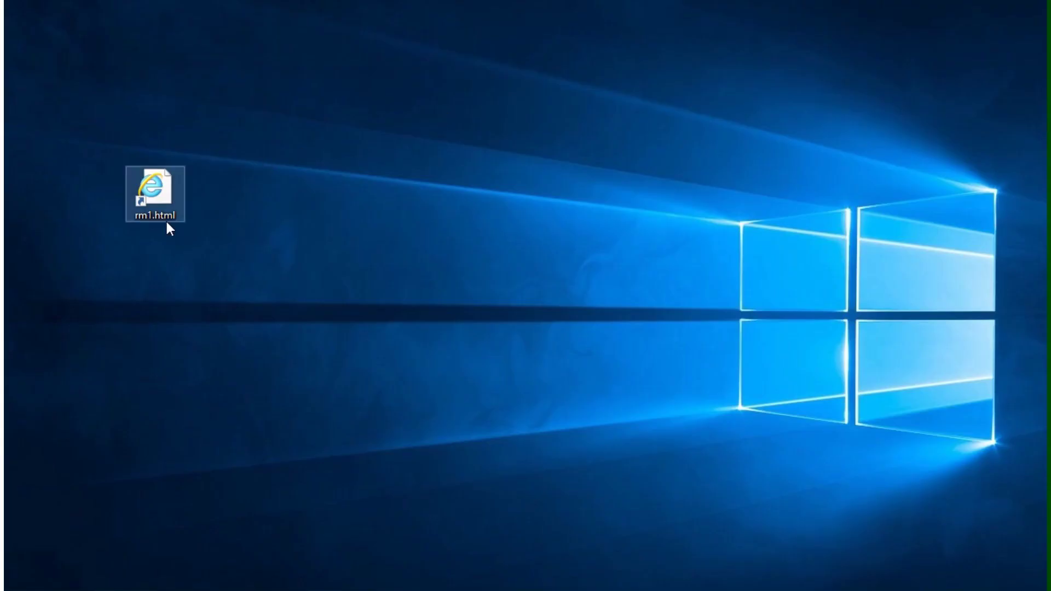
# Open the rm1.html page, allow its blocked content, and examine the Recommended Design Sequences chart
pyautogui.doubleClick(165, 213)
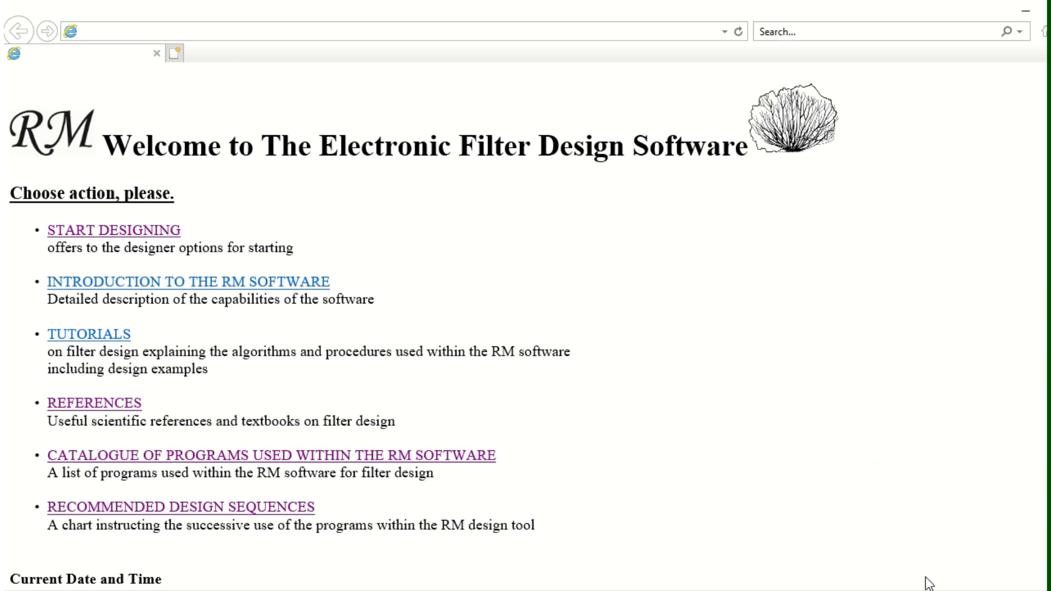
pyautogui.click(864, 578)
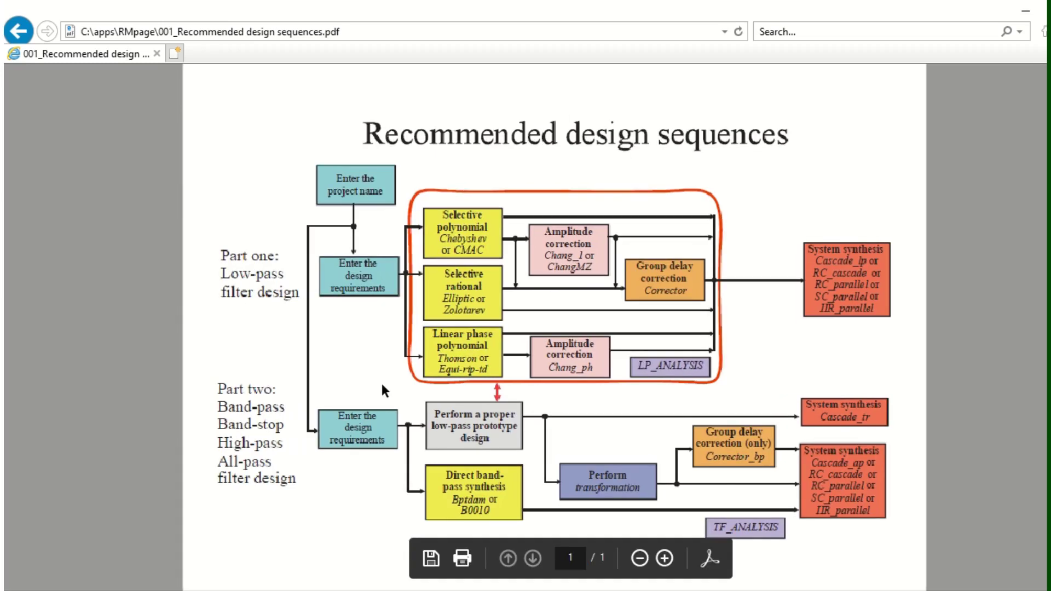
pyautogui.scroll(2, 380, 381)
pyautogui.scroll(-2, 416, 252)
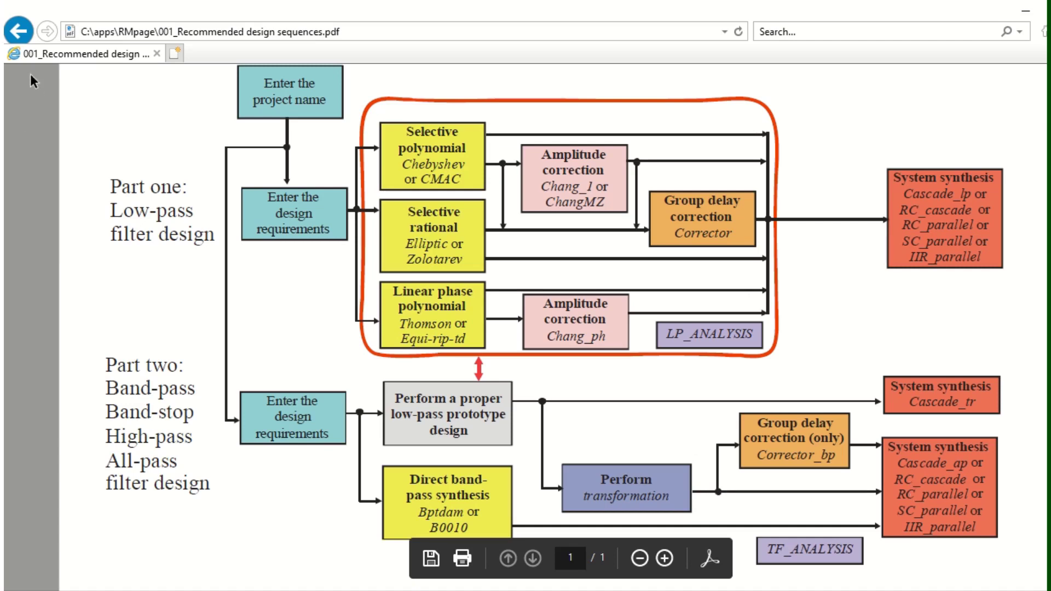
# Return to the welcome page and launch the RM-in-name program from the design requirements input page, allowing the ActiveX interaction
pyautogui.click(18, 34)
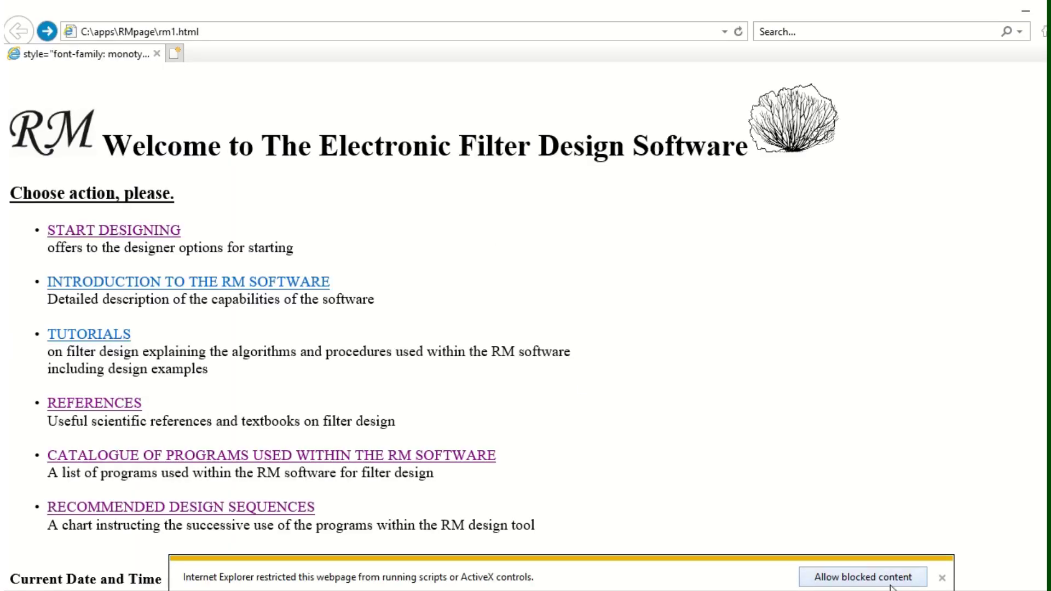
pyautogui.click(835, 576)
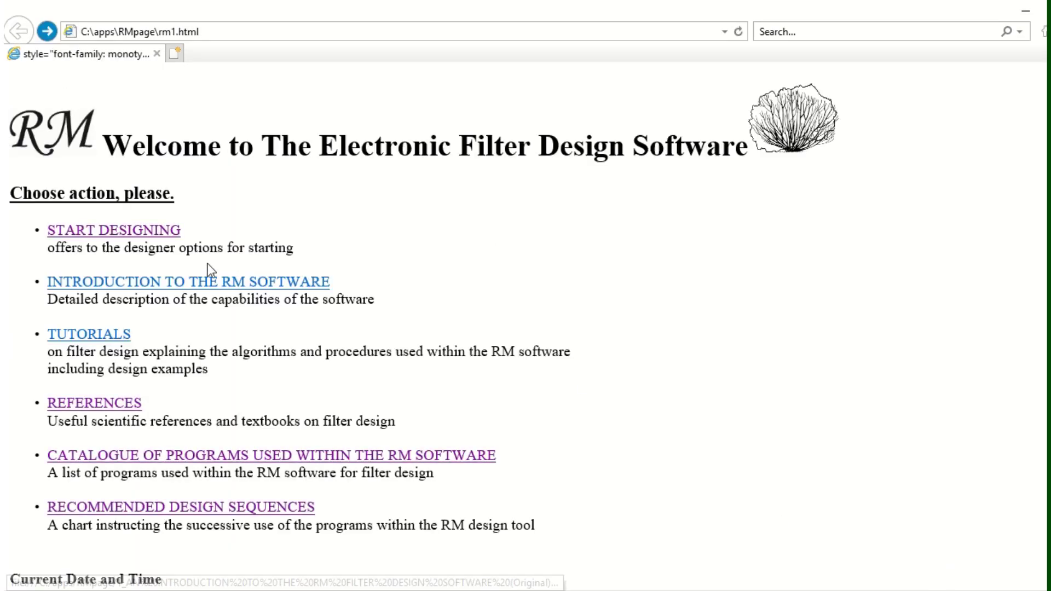
pyautogui.click(162, 230)
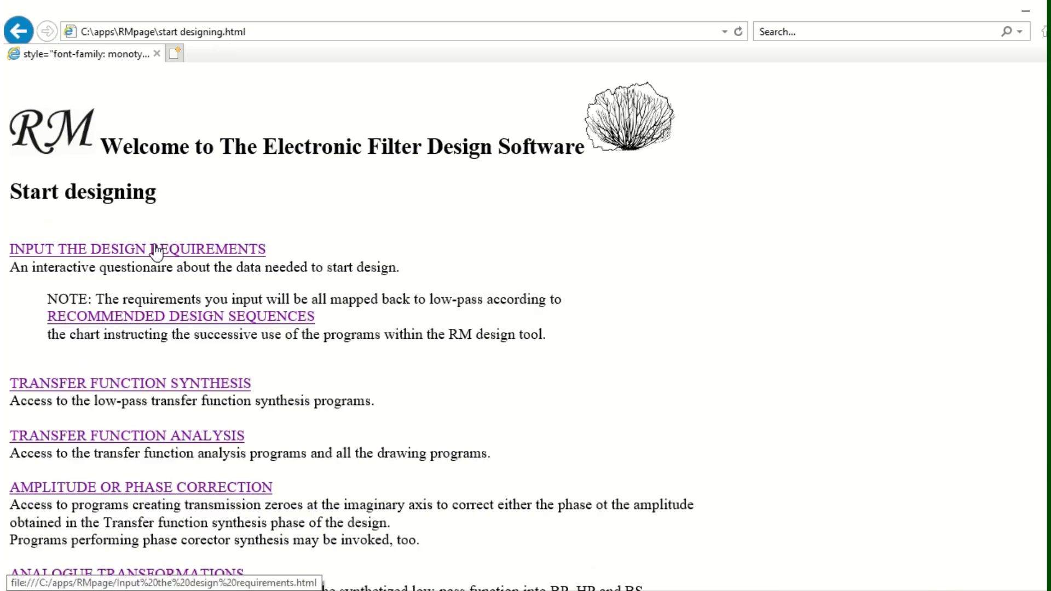
pyautogui.click(155, 247)
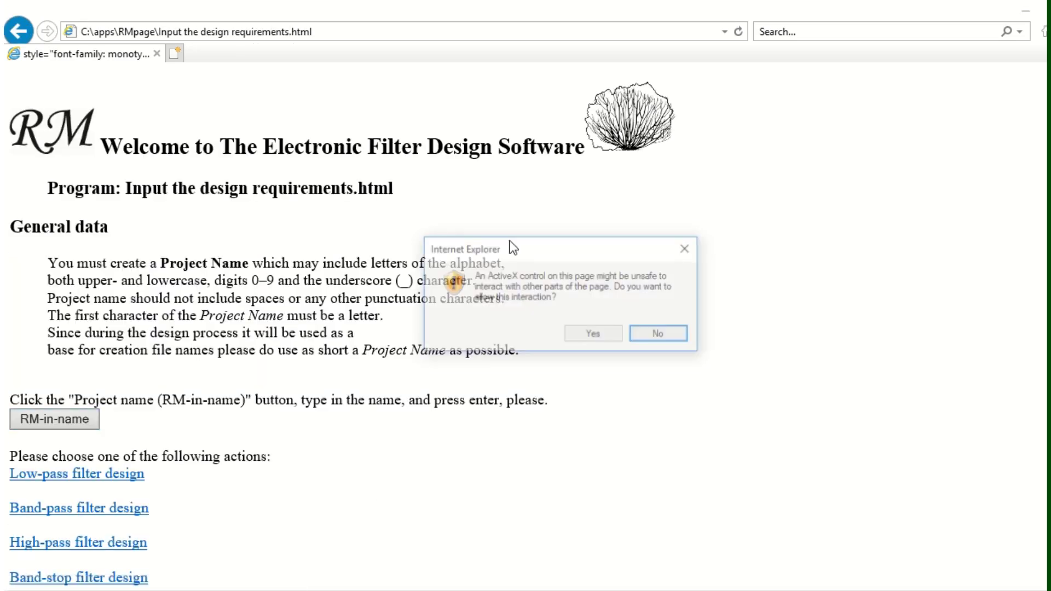
pyautogui.click(596, 332)
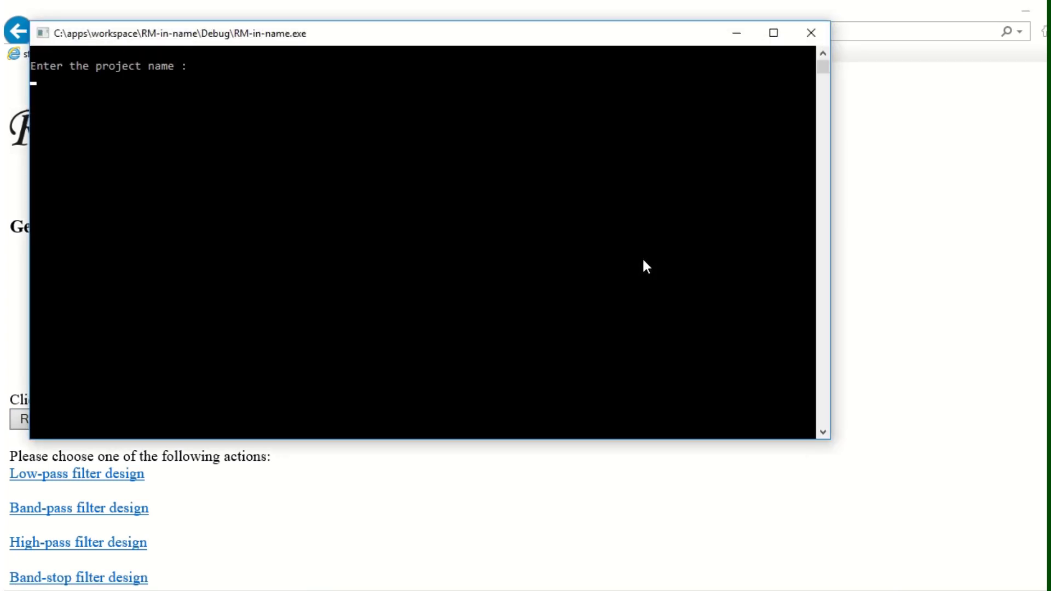
# Try to name the project Band-stop_Halprn
pyautogui.write('Band-stop ')
pyautogui.write('Halpr')
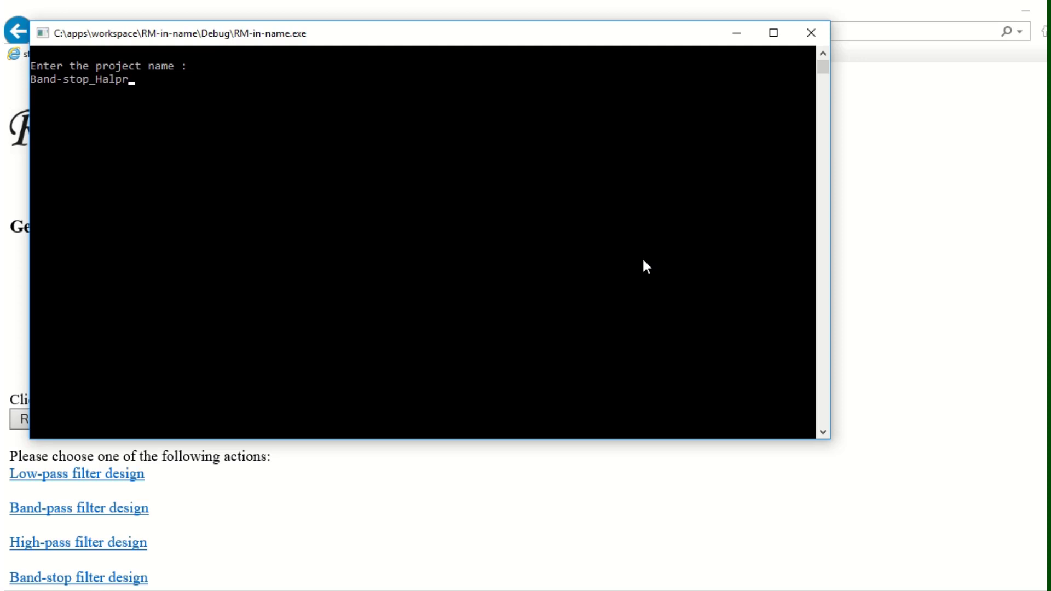
pyautogui.write('n')
pyautogui.press('Return')
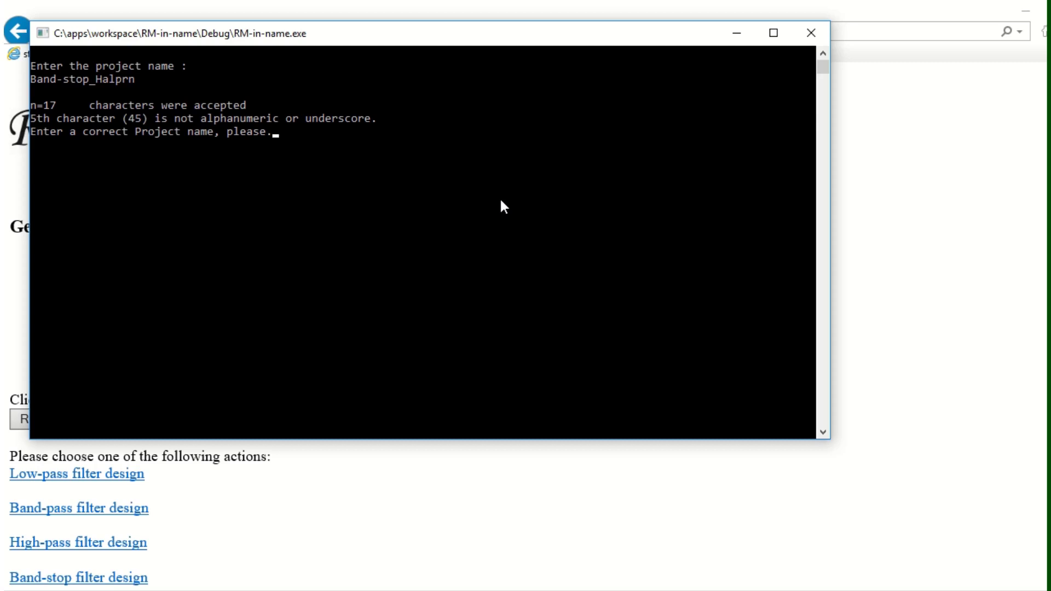
# Enter Band_stop_Halpern as the corrected project name and finish the RM-in-name program
pyautogui.write('Band_sto_Halpern')
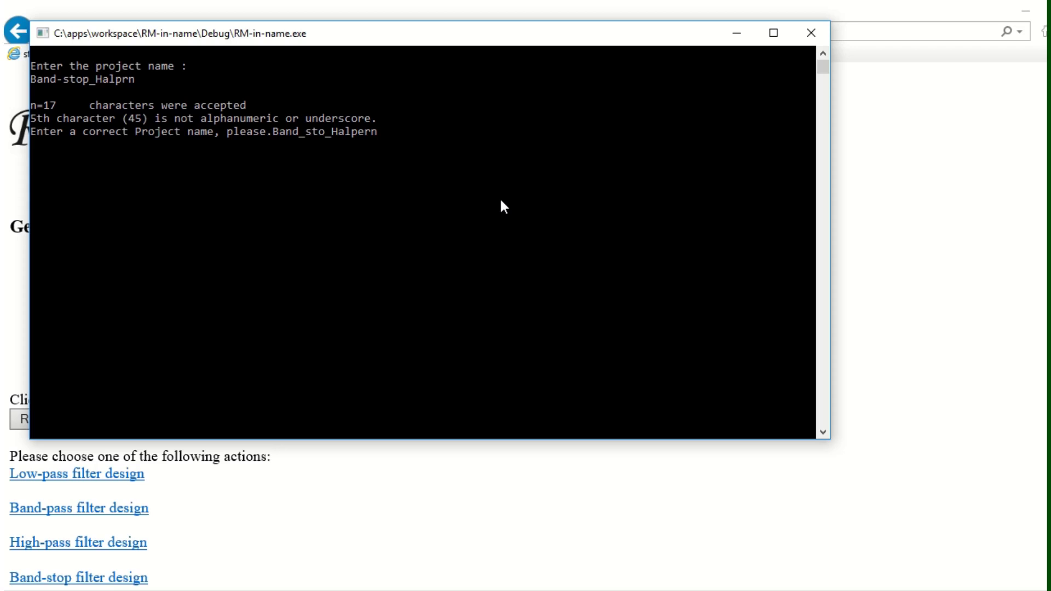
pyautogui.press('Left')
pyautogui.press('Left')
pyautogui.press('Left')
pyautogui.press('Left')
pyautogui.press('Left')
pyautogui.press('Left')
pyautogui.press('Left')
pyautogui.press('Left')
pyautogui.write('p')
pyautogui.press('Right')
pyautogui.press('Right')
pyautogui.press('Right')
pyautogui.press('Right')
pyautogui.press('Right')
pyautogui.press('Right')
pyautogui.press('Right')
pyautogui.press('Return')
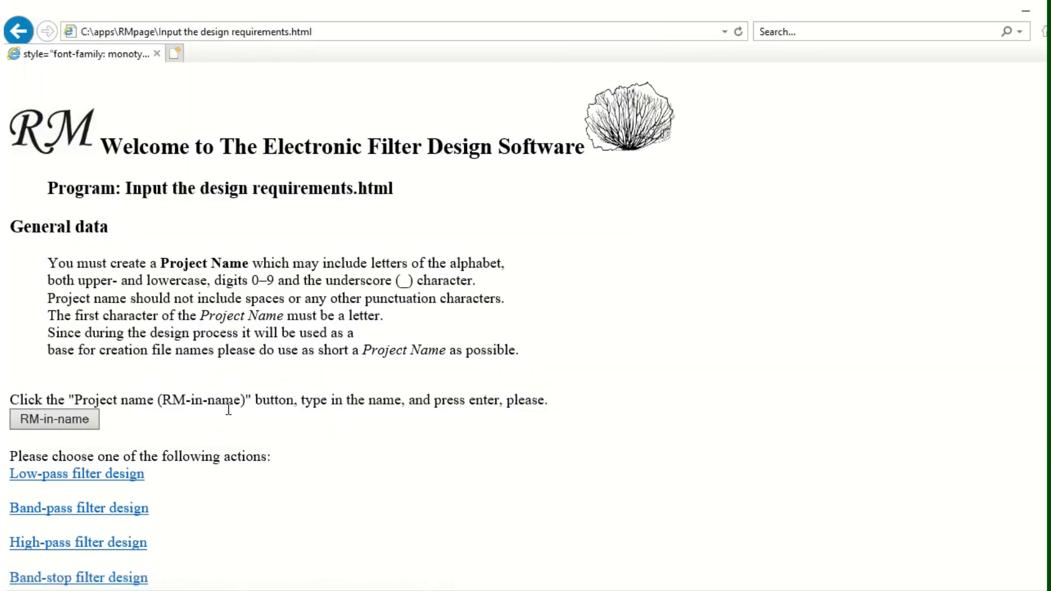
# Go to the high-pass filter design section and run the RM-in-HP requirements program
pyautogui.scroll(-7, 219, 394)
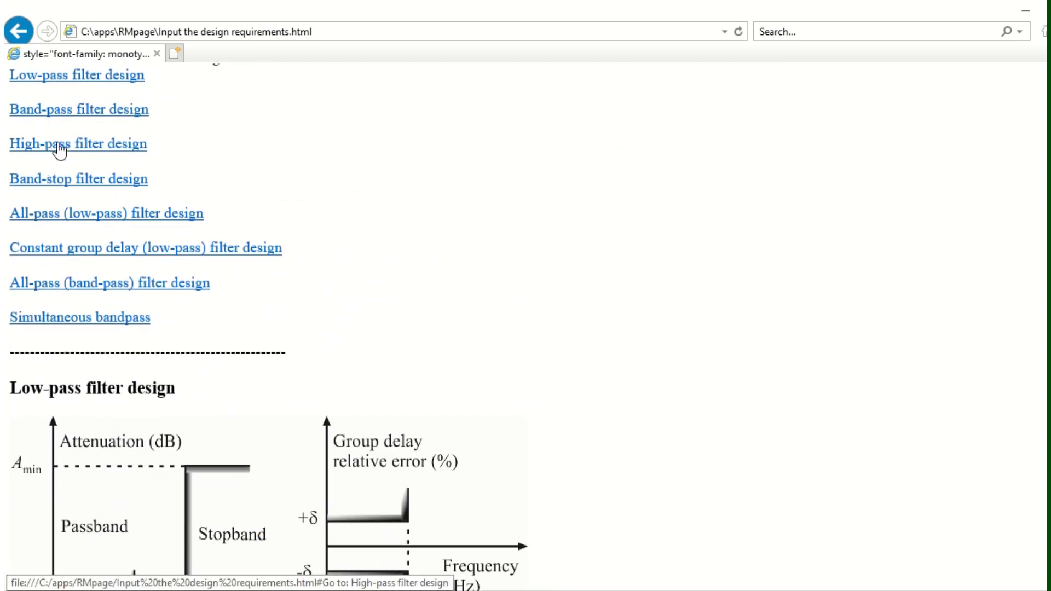
pyautogui.click(58, 146)
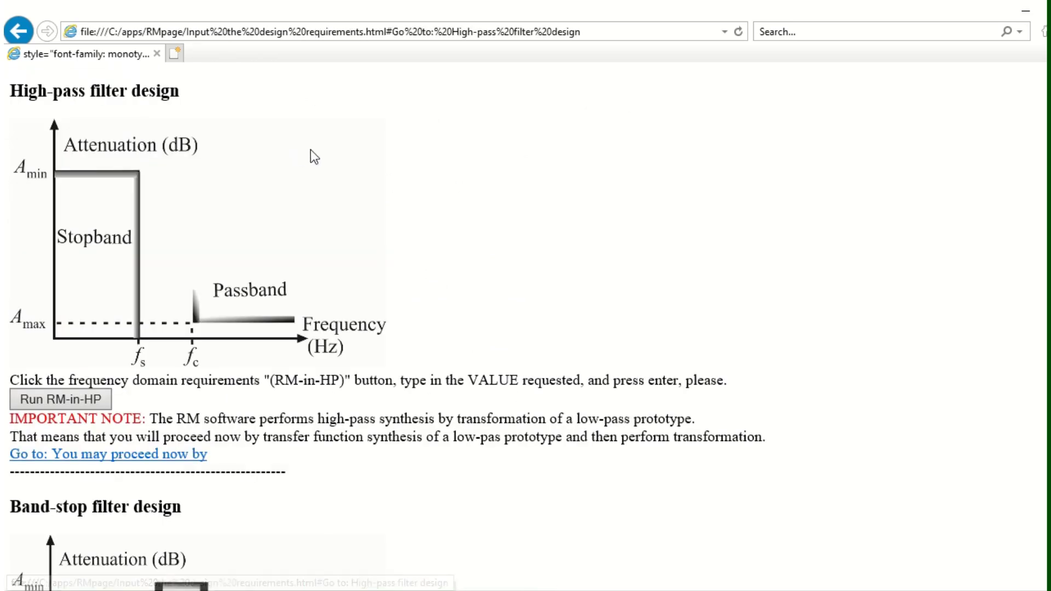
pyautogui.click(91, 395)
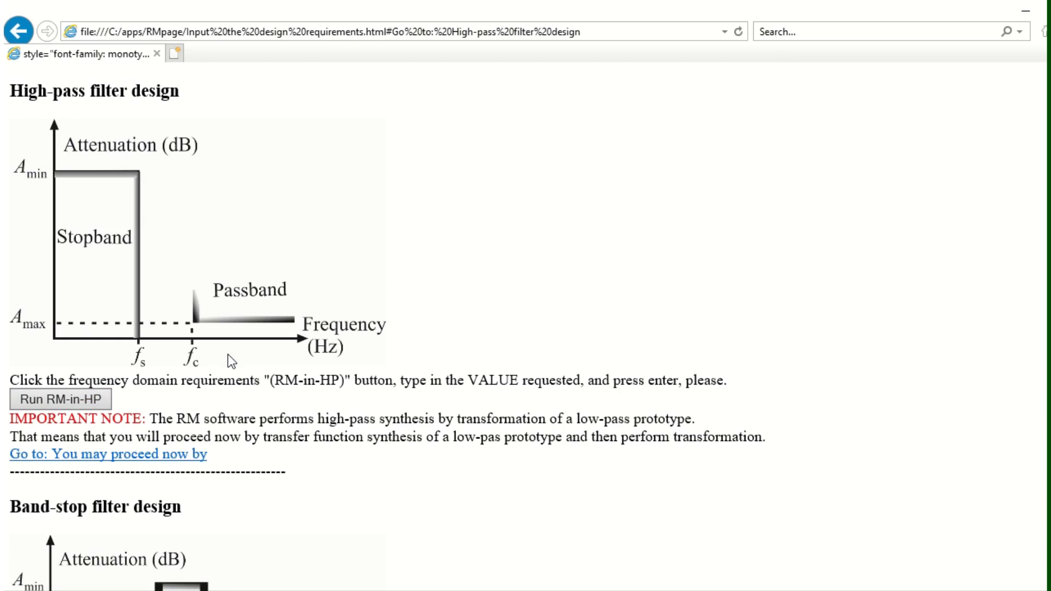
pyautogui.click(97, 399)
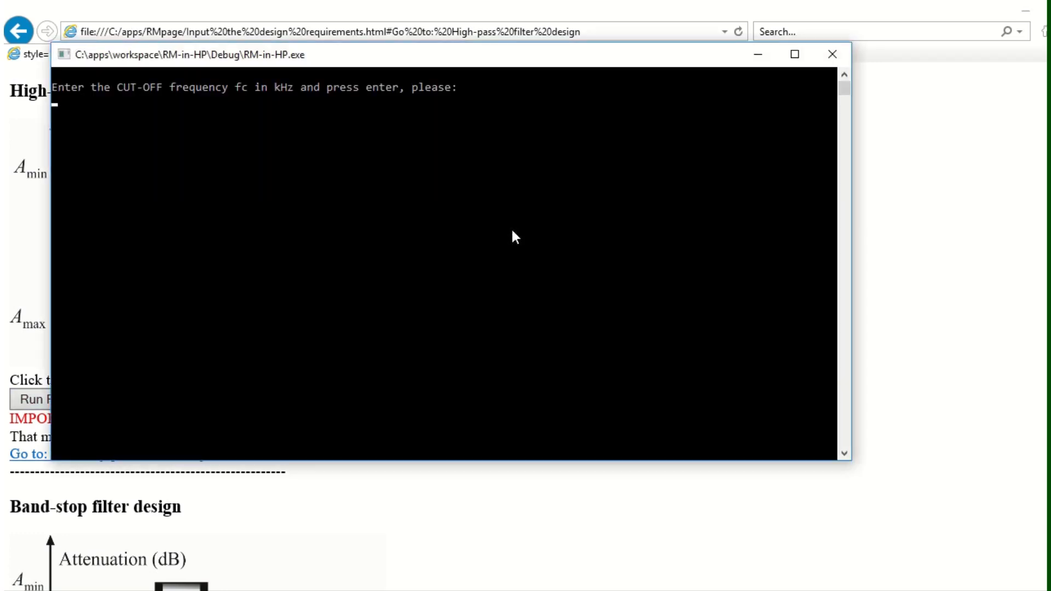
# Set the high-pass cut-off frequency to 100 kHz and the lower transition-band frequency to 80 kHz
pyautogui.write('100')
pyautogui.press('Return')
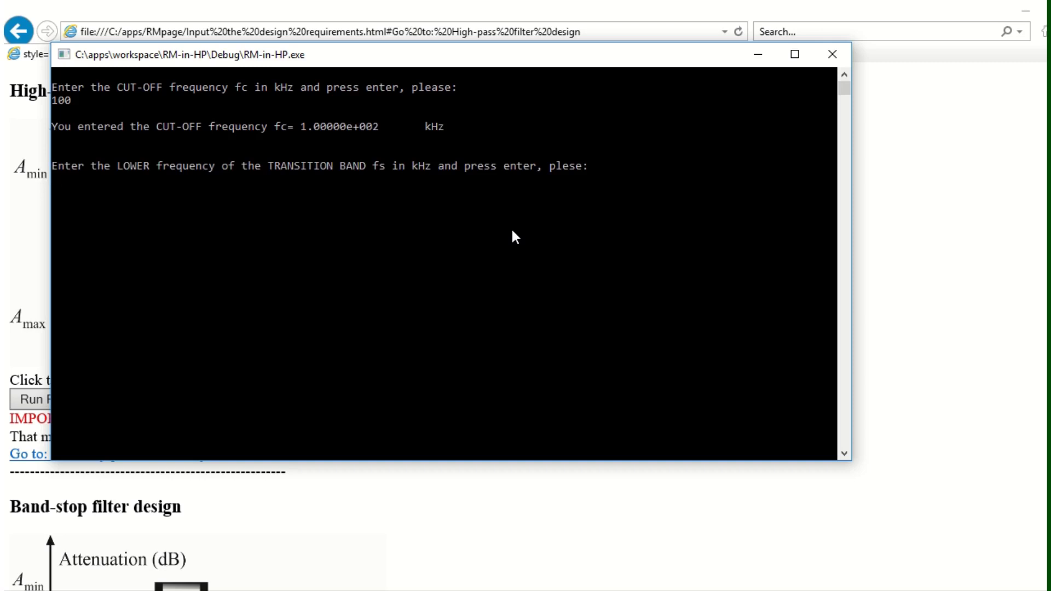
pyautogui.write('80')
pyautogui.press('Return')
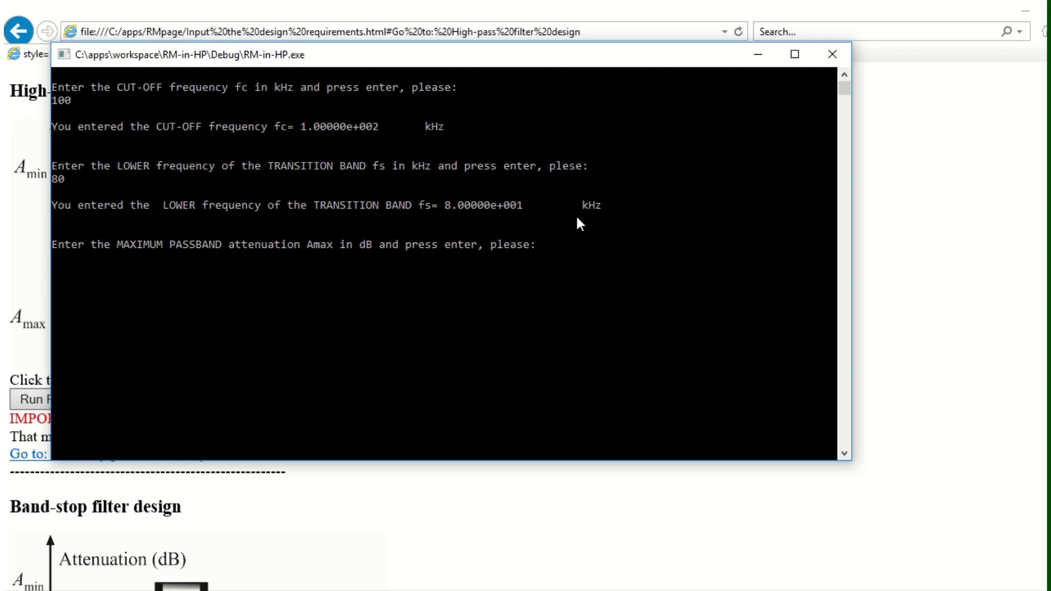
# Set the maximum passband attenuation to 3 dB, minimum stopband attenuation to 40 dB, and prototype's minimum asymptotic slope to 6 dB/oct
pyautogui.write('3')
pyautogui.press('Return')
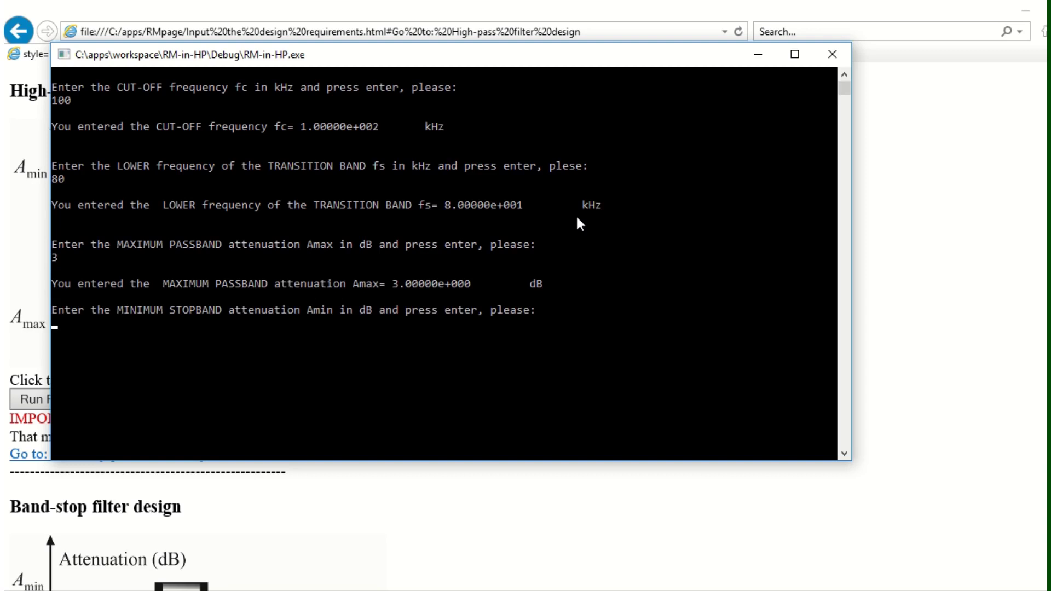
pyautogui.write('40')
pyautogui.press('Return')
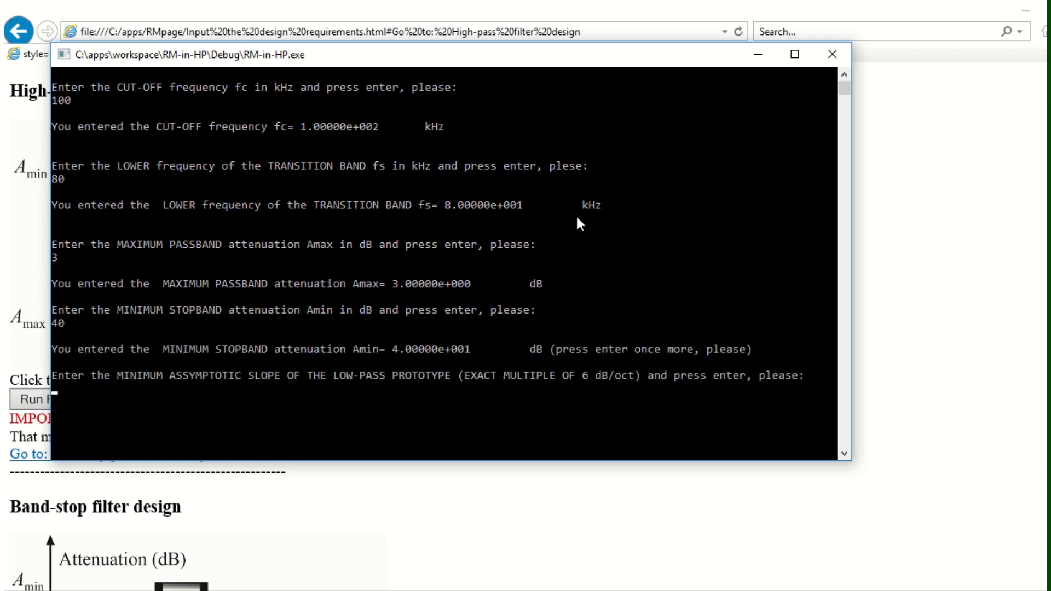
pyautogui.write('6')
pyautogui.press('Return')
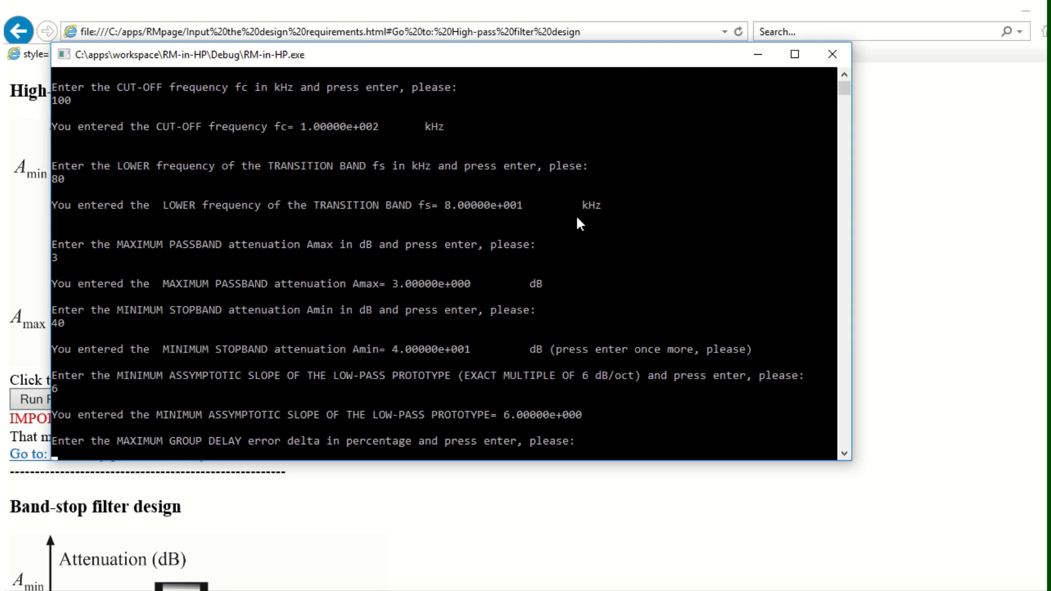
# Set the maximum group delay error to 5 percent and the normalization resistance to 1 kiloohm, and exit the program
pyautogui.scroll(-2, 576, 215)
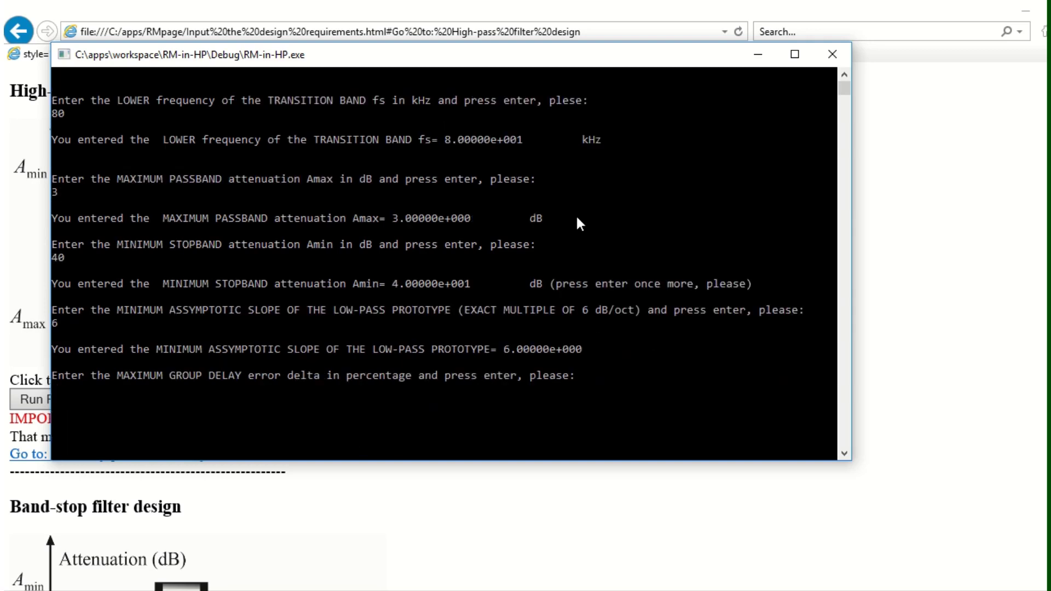
pyautogui.write('5')
pyautogui.press('Return')
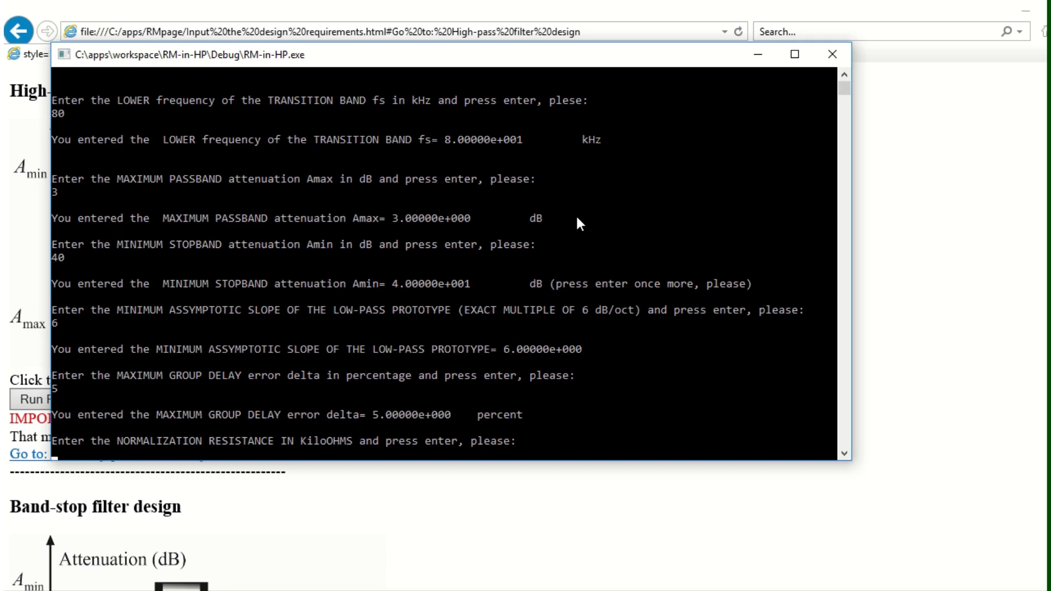
pyautogui.write('1')
pyautogui.press('Return')
pyautogui.press('Return')
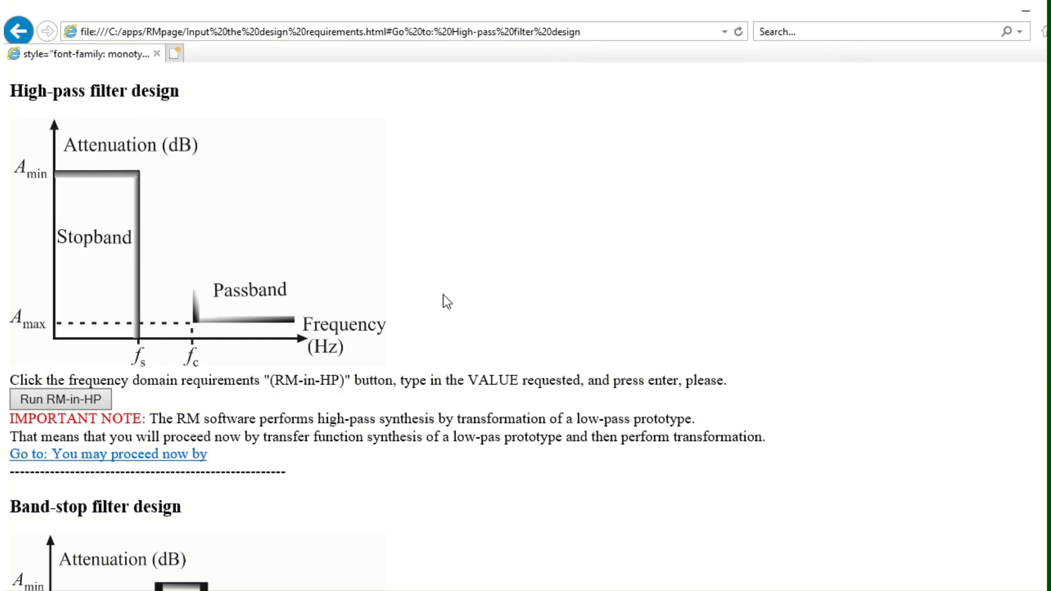
# Proceed to the critically monotone section of the transfer function synthesis page and launch RM-in-CMAC, allowing the ActiveX interaction
pyautogui.click(187, 456)
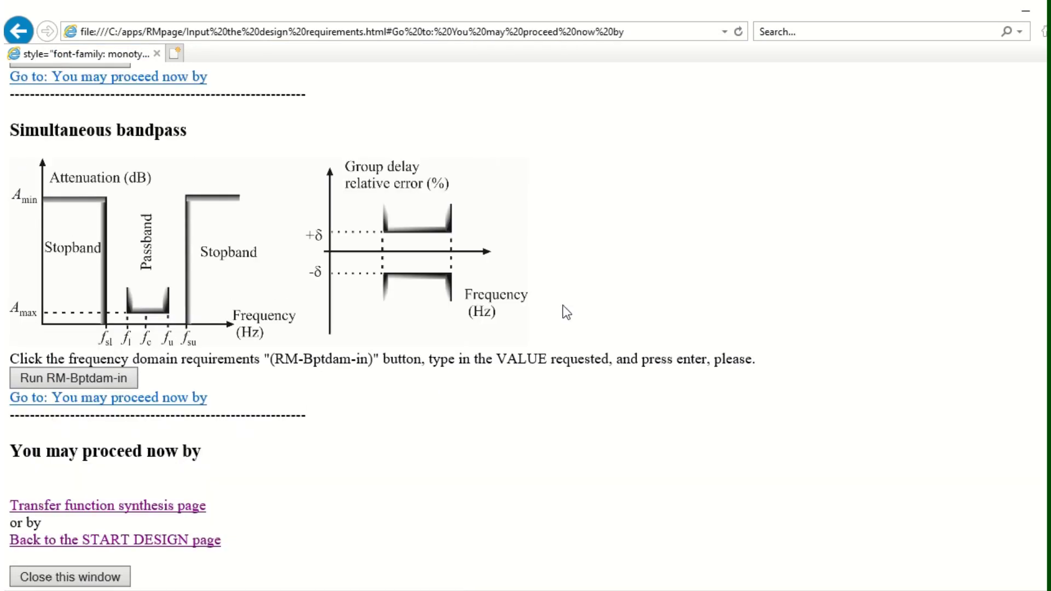
pyautogui.click(179, 506)
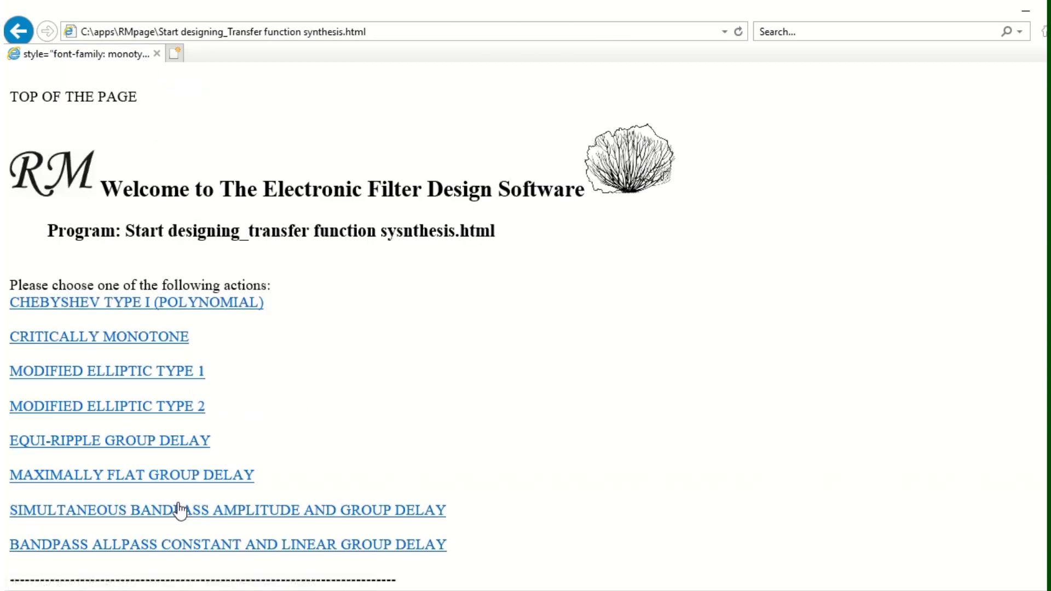
pyautogui.click(178, 337)
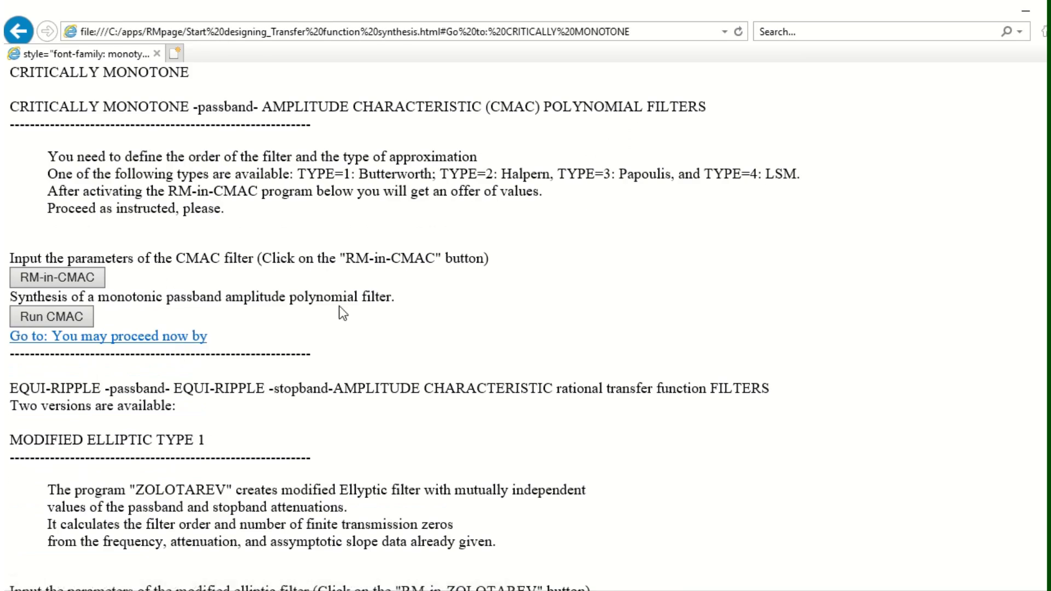
pyautogui.click(66, 279)
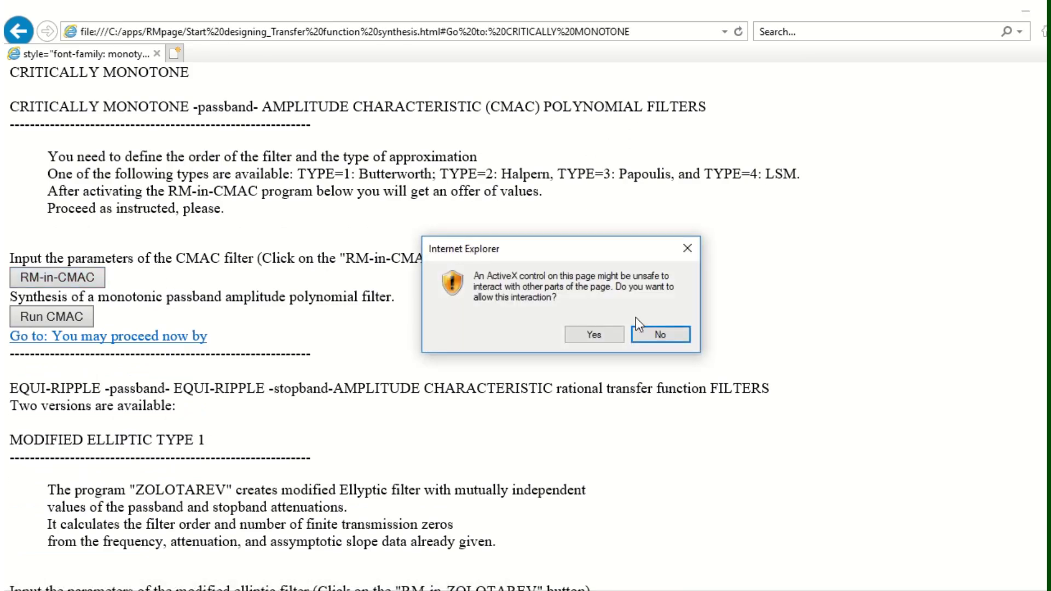
pyautogui.click(594, 334)
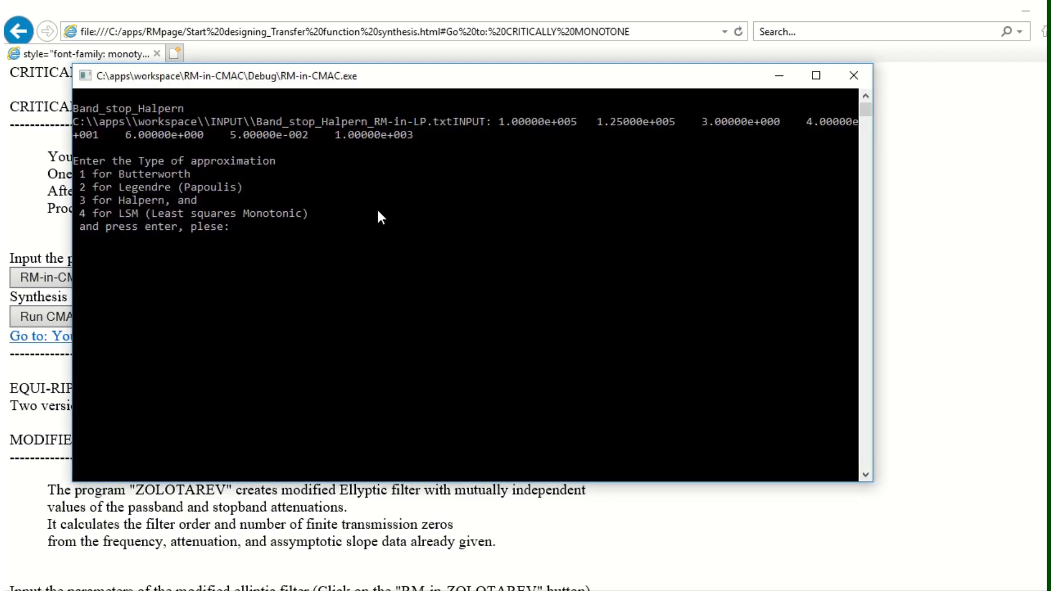
# Choose approximation type 3 (Halpern) with filter order 8, and exit the RM-in-CMAC program
pyautogui.write('3')
pyautogui.press('Return')
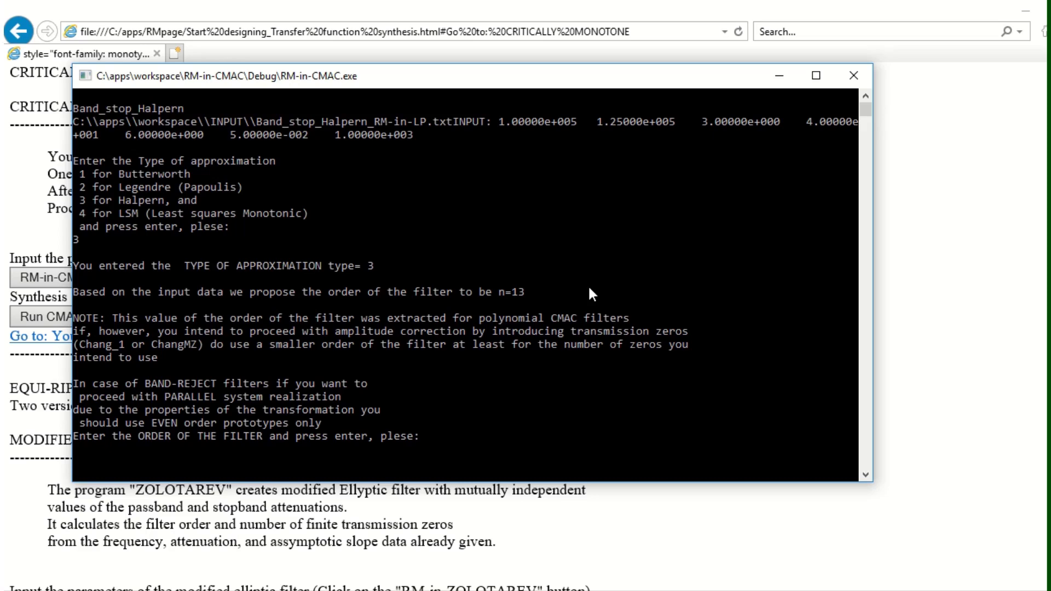
pyautogui.write('8')
pyautogui.press('Return')
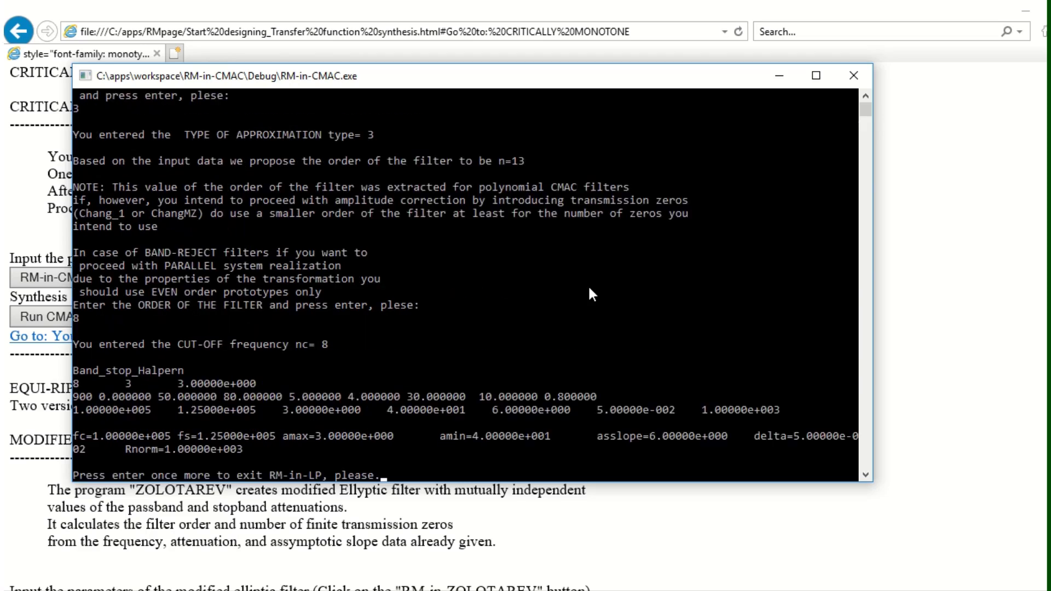
pyautogui.press('Return')
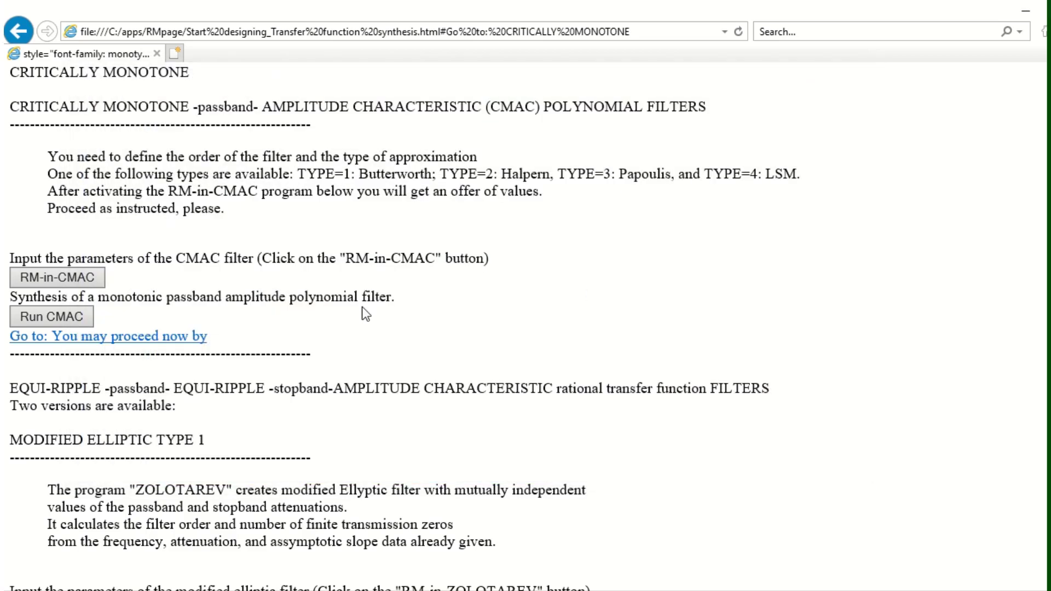
# Run the CMAC synthesis to the end of its report and go to the options for proceeding
pyautogui.click(70, 324)
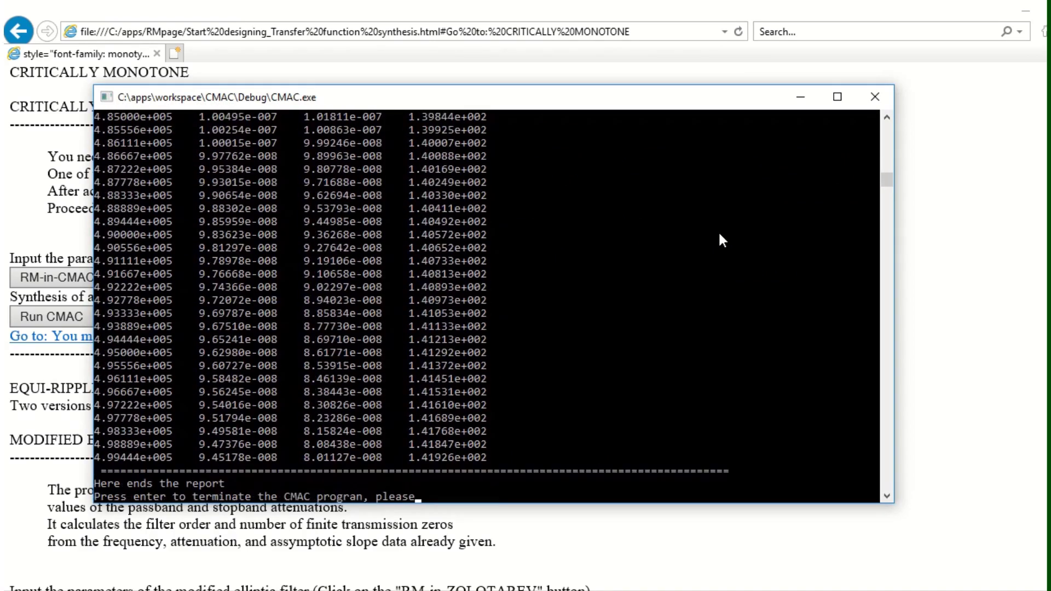
pyautogui.press('Return')
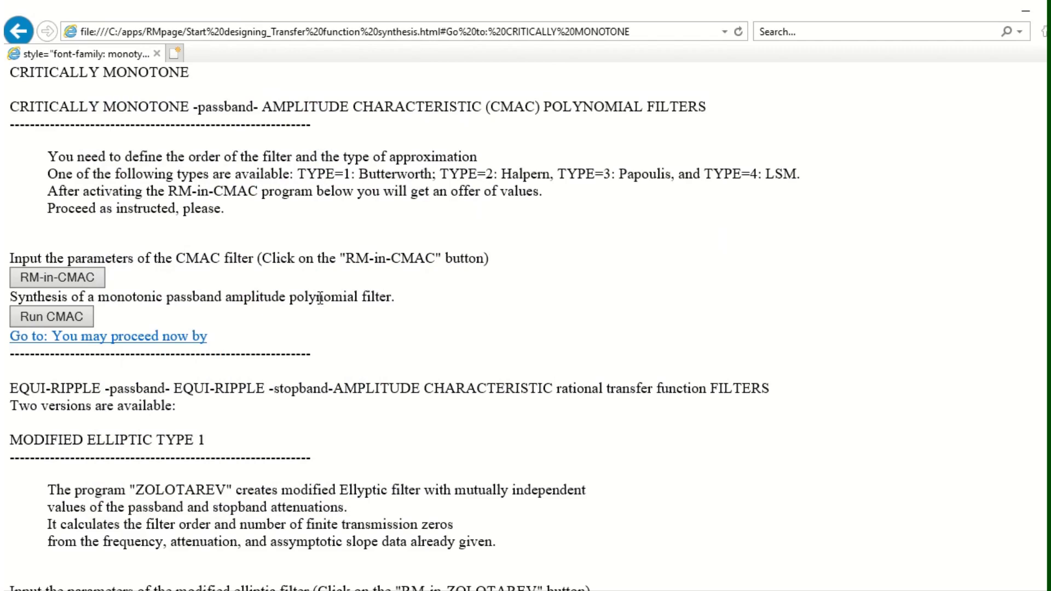
pyautogui.click(138, 336)
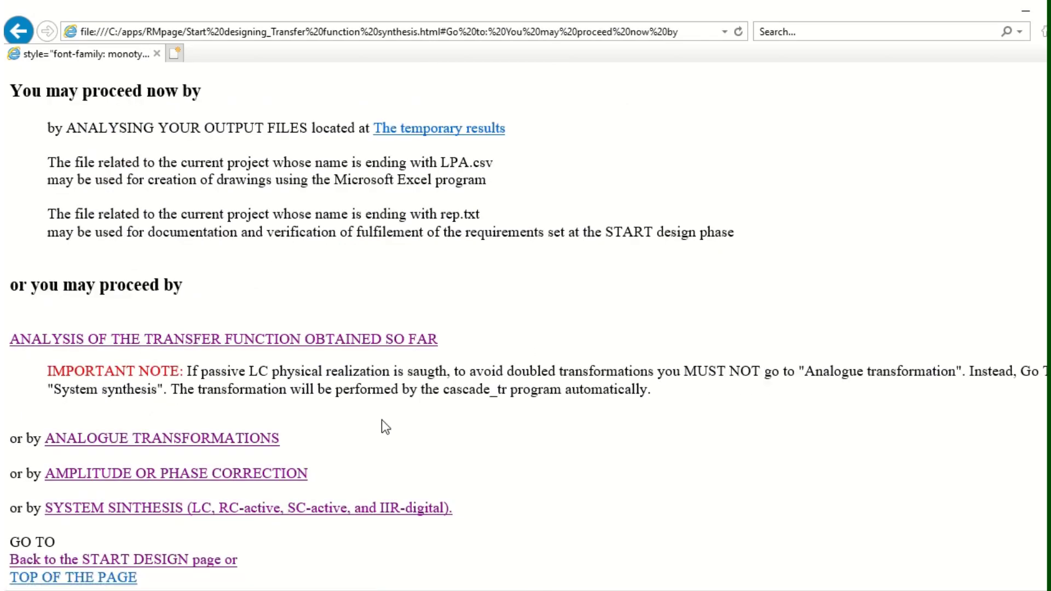
# In the amplitude correction section based on the characteristic function, run RM_Chang_1-in, allow the ActiveX interaction, and set the numerator order to 4
pyautogui.click(216, 474)
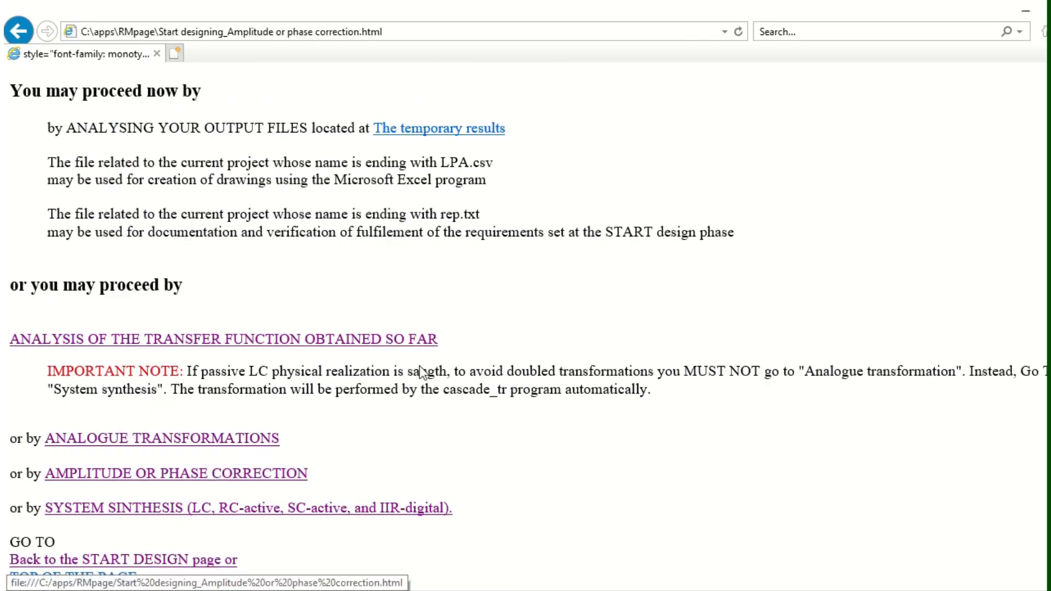
pyautogui.click(441, 269)
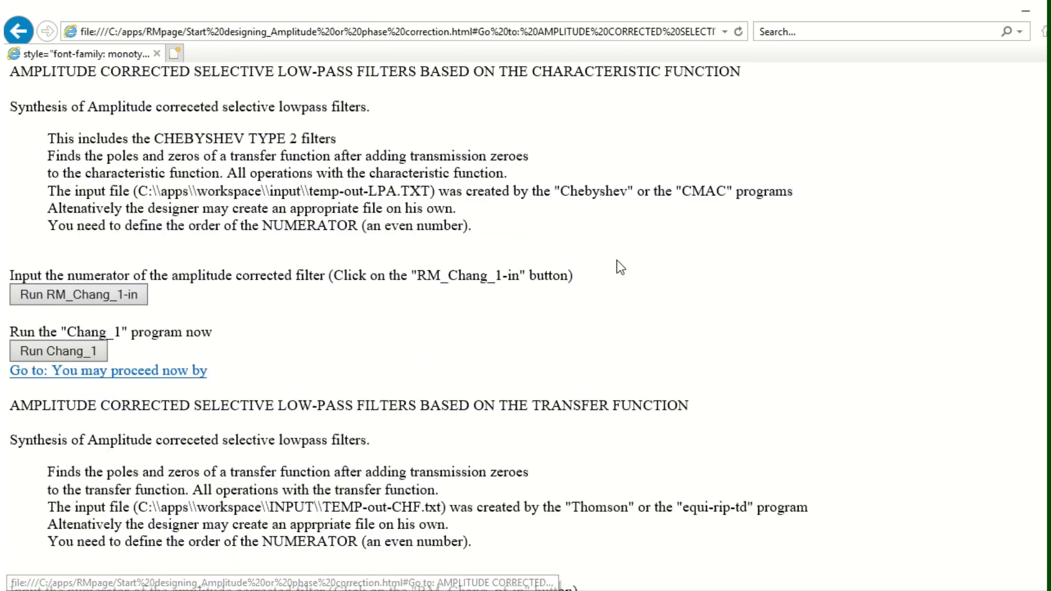
pyautogui.click(107, 298)
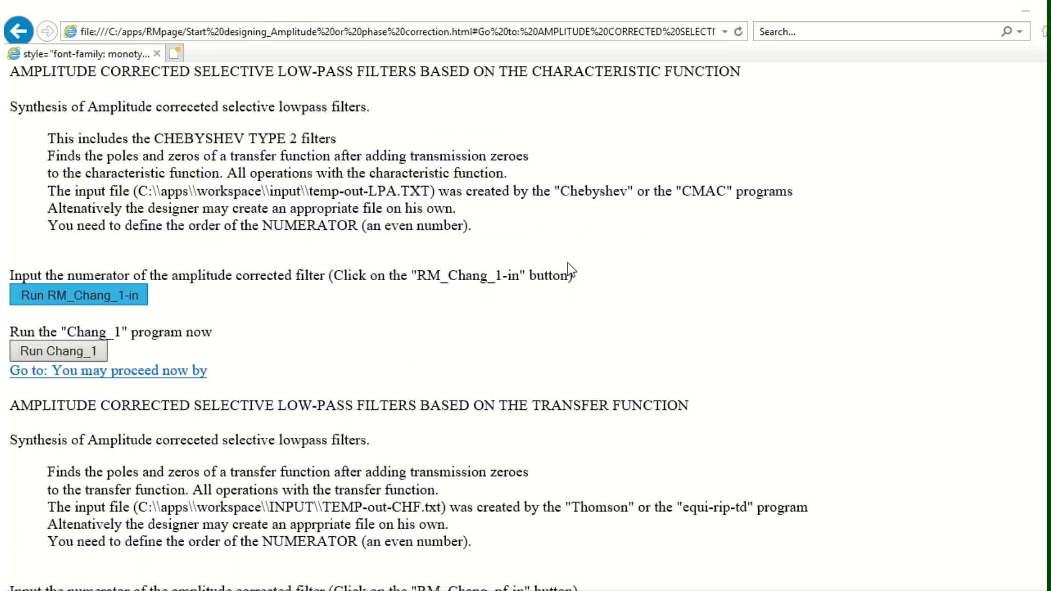
pyautogui.click(595, 333)
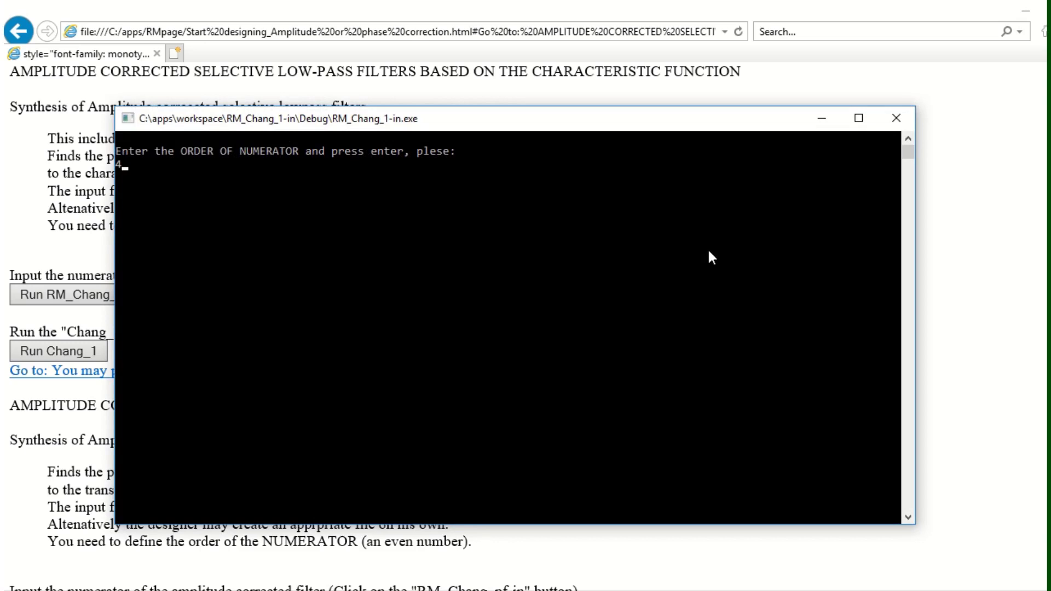
pyautogui.press('Return')
pyautogui.press('Return')
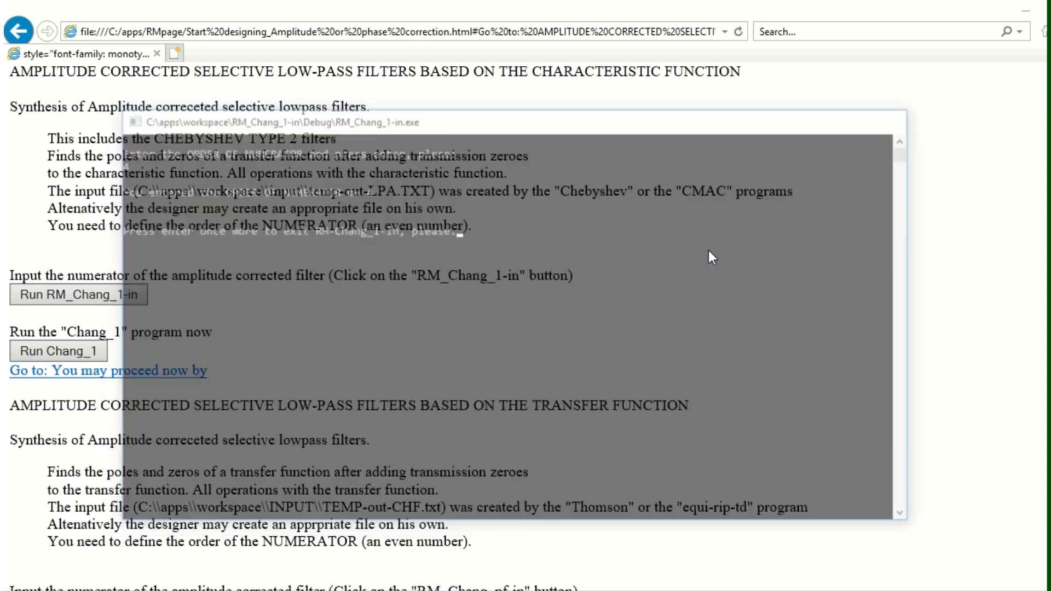
# Run the Chang_1 program to the end of its report and go to the options for proceeding
pyautogui.click(68, 353)
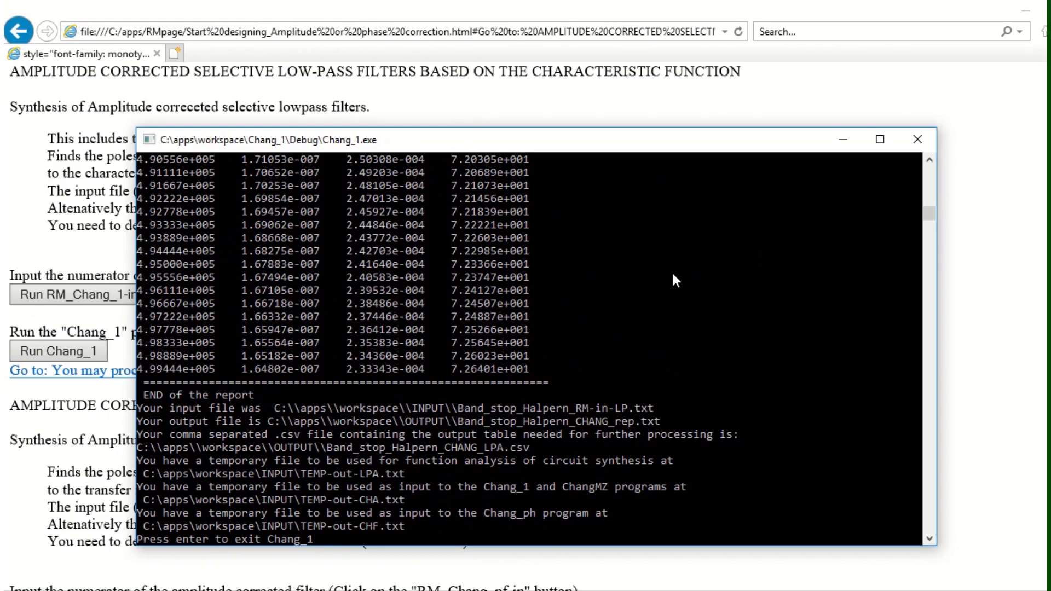
pyautogui.press('Return')
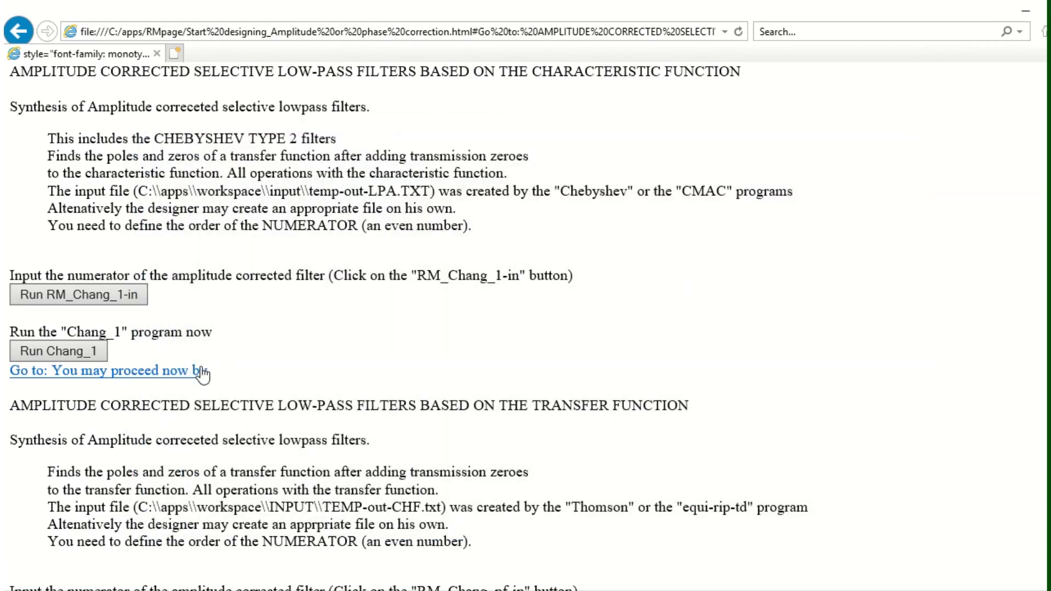
pyautogui.click(201, 373)
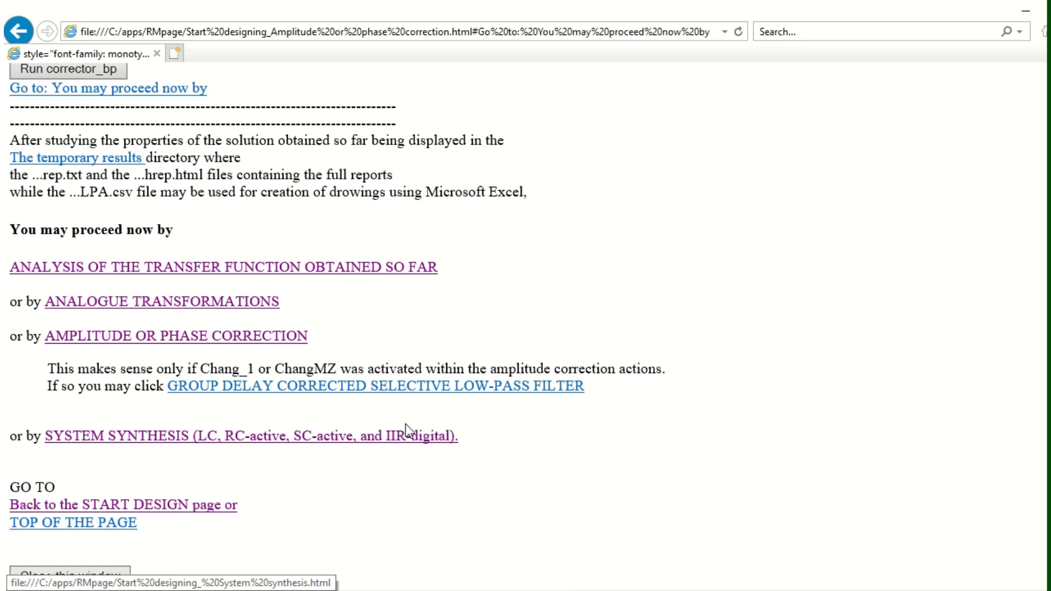
# In the analogue transformations page, run RM-in-TRANS, choose transformation type 3 (LP-to-HP), and exit the program
pyautogui.click(208, 305)
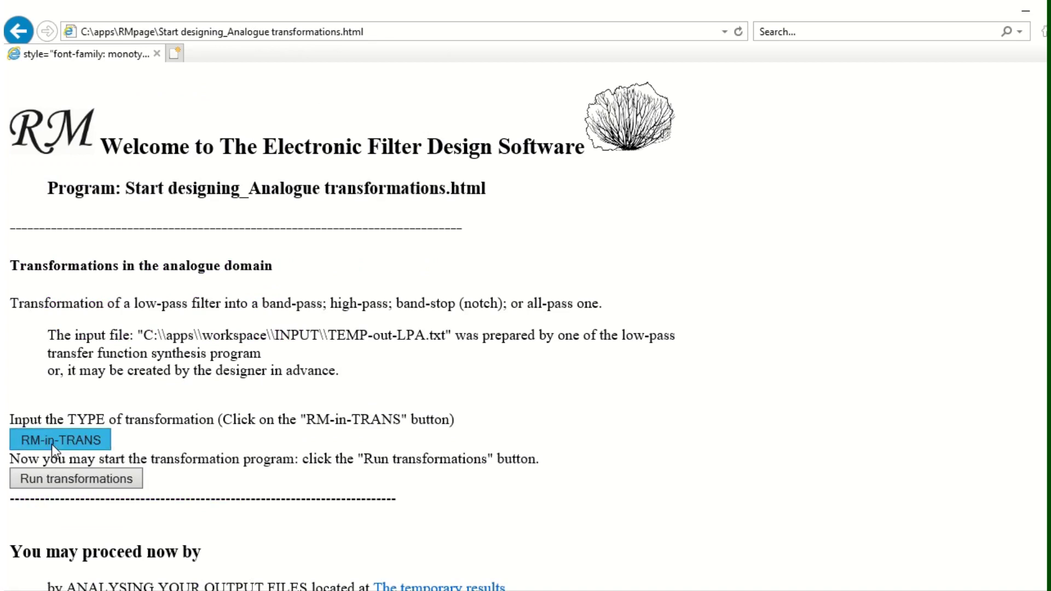
pyautogui.click(51, 444)
pyautogui.click(575, 332)
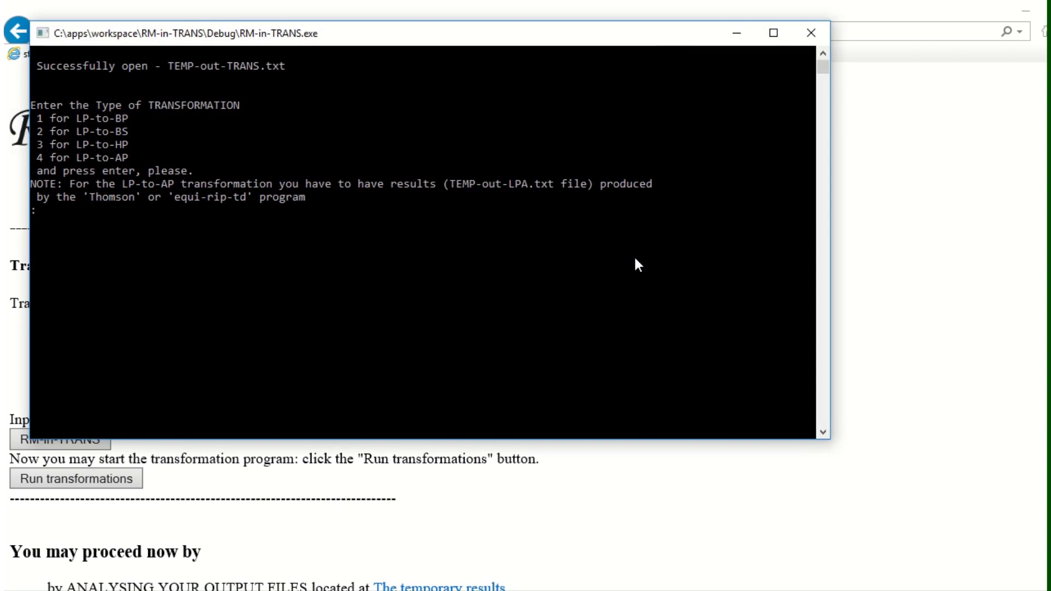
pyautogui.write('3')
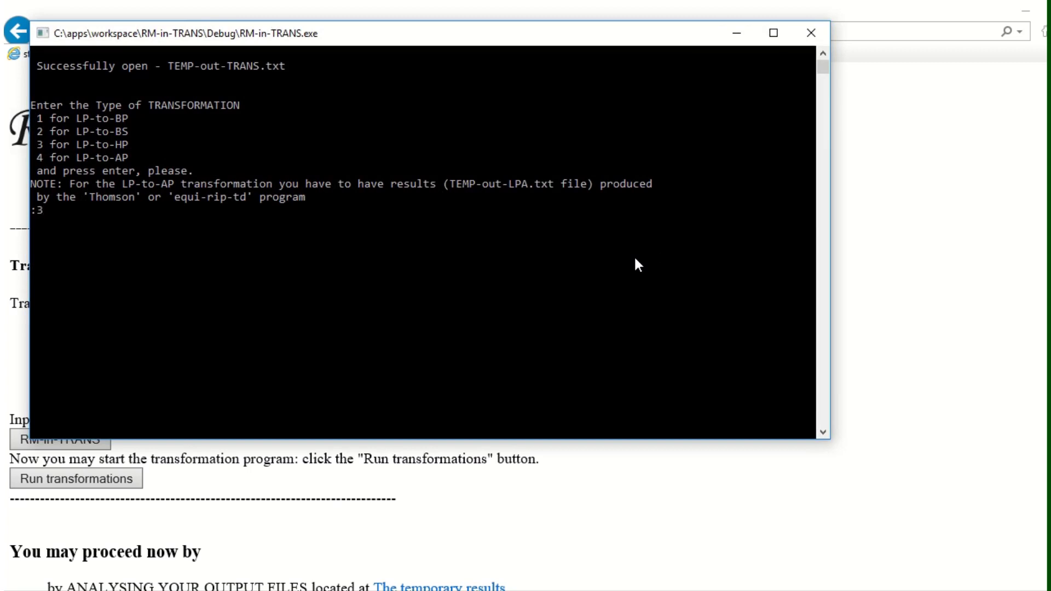
pyautogui.press('Return')
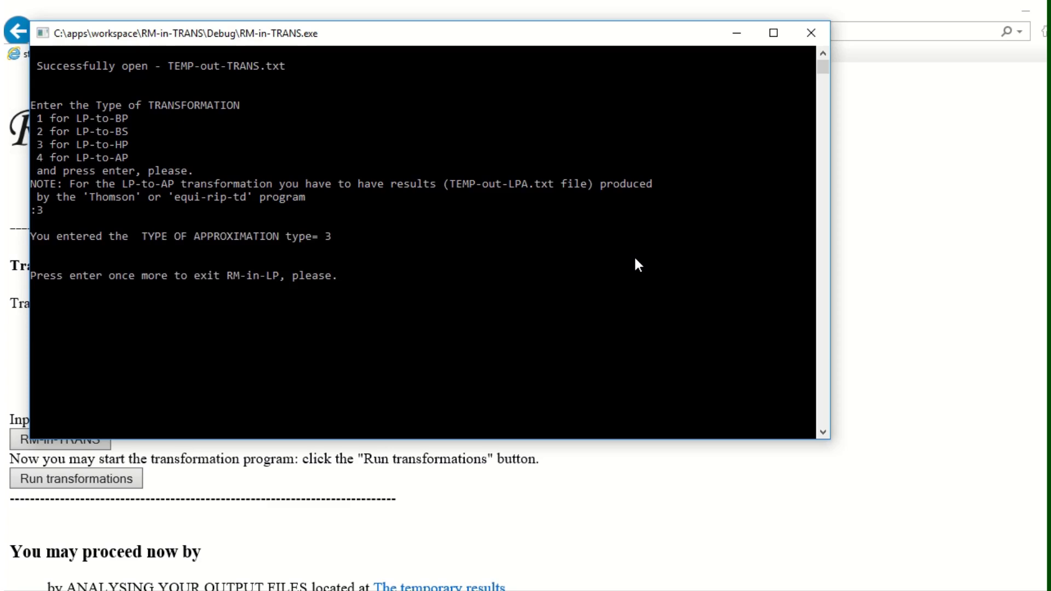
pyautogui.press('Return')
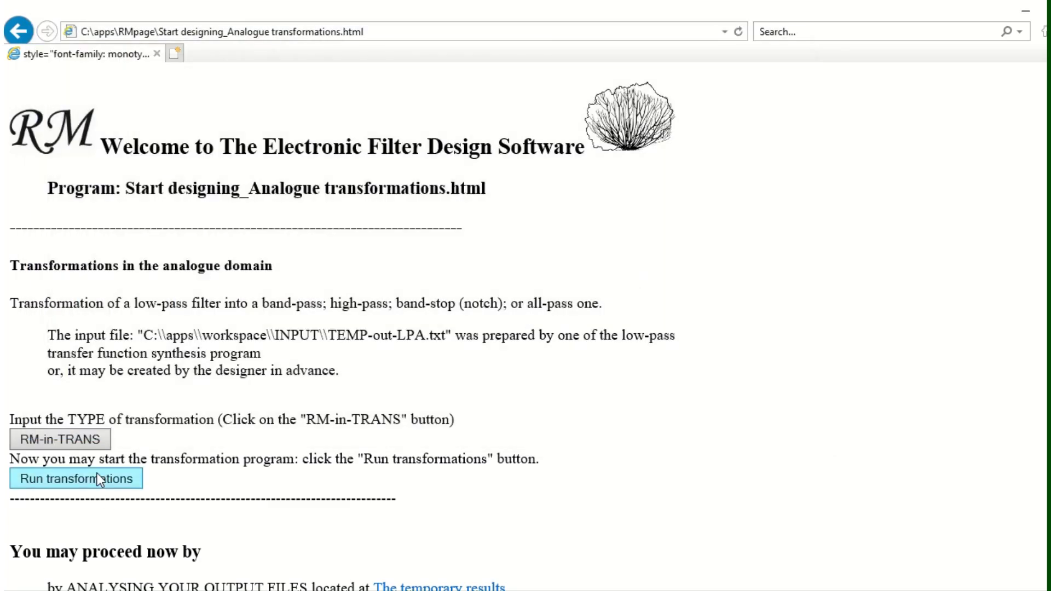
# Run the low-pass to high-pass transformation to its end and proceed to the system synthesis page
pyautogui.click(97, 473)
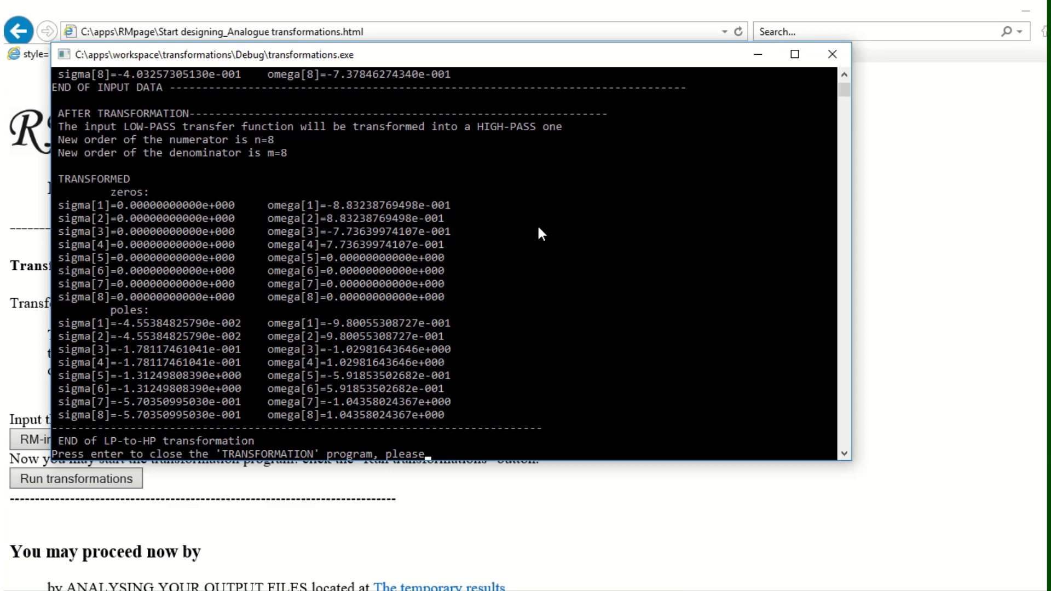
pyautogui.press('Return')
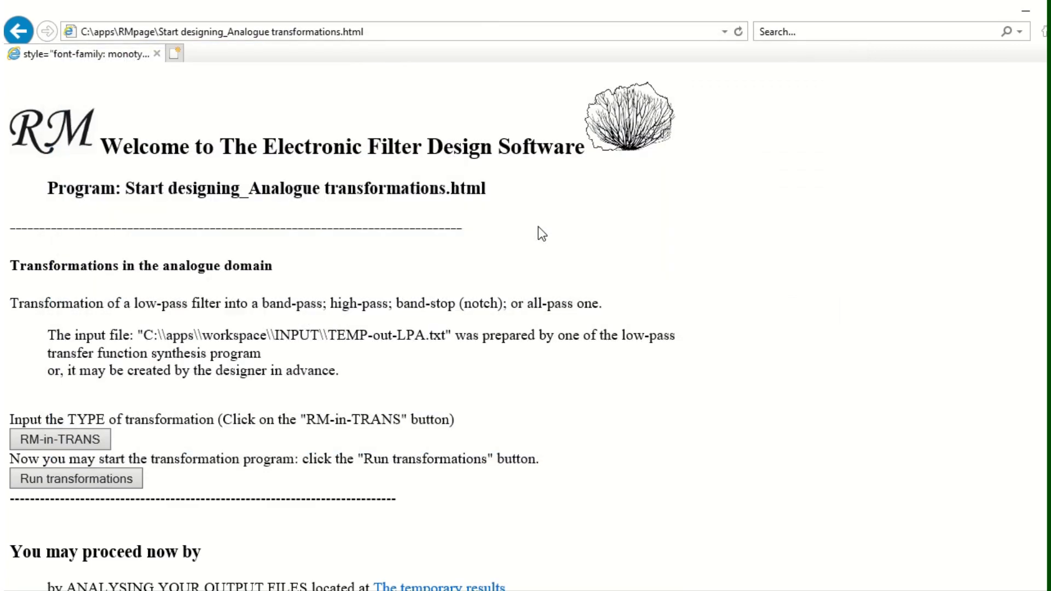
pyautogui.scroll(-3, 268, 329)
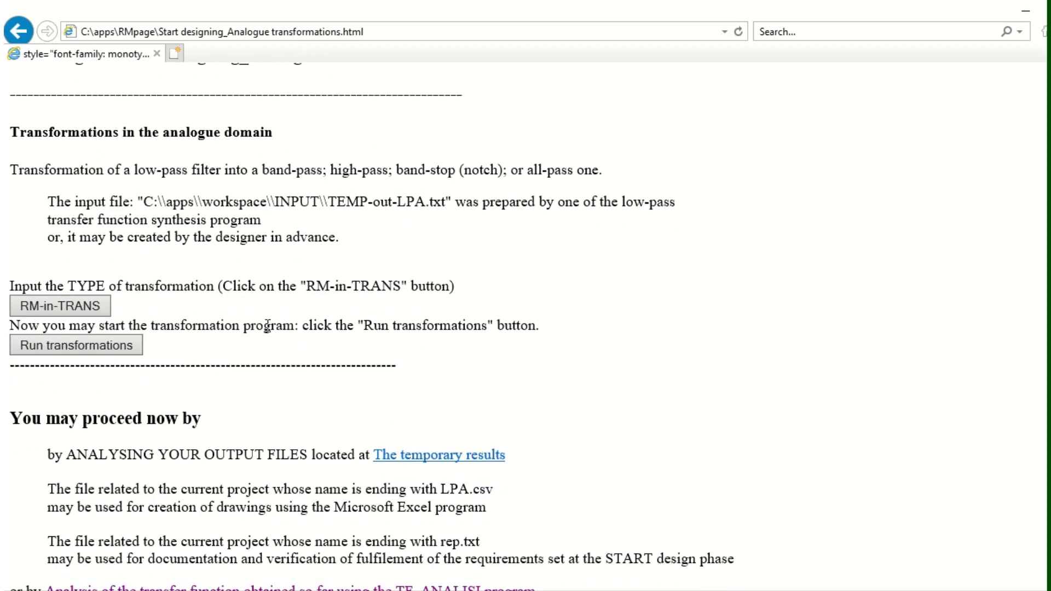
pyautogui.scroll(-2, 271, 331)
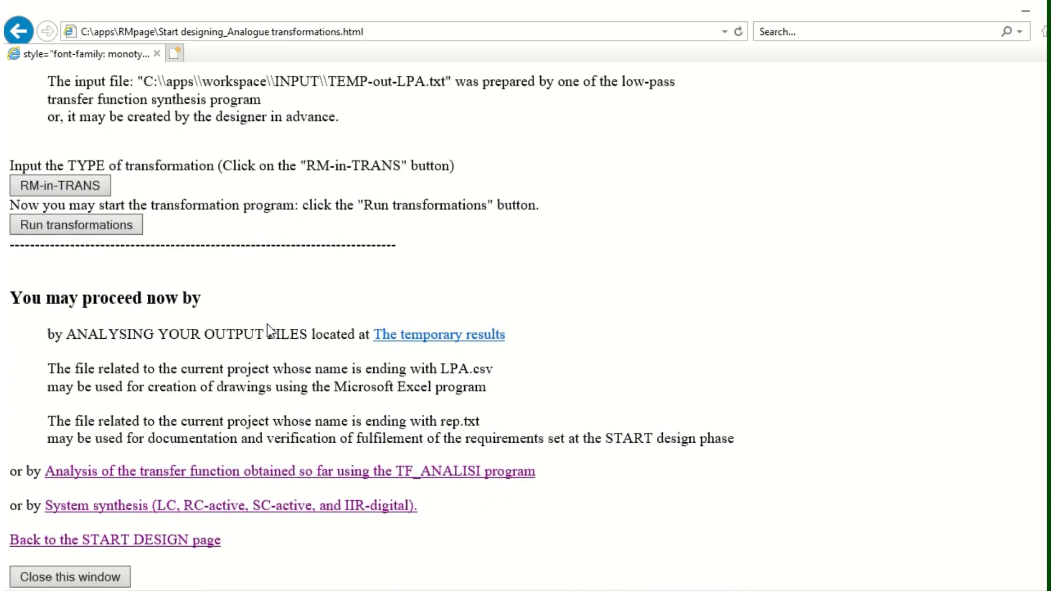
pyautogui.click(316, 514)
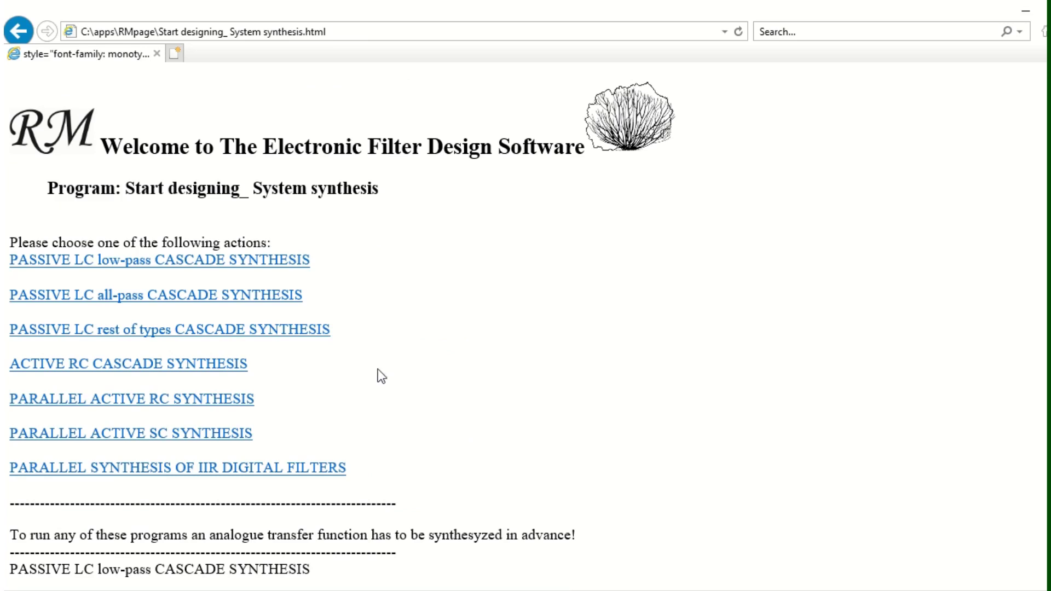
# Run RC-cascade from the active RC cascade synthesis section, allowing the ActiveX interaction
pyautogui.click(211, 365)
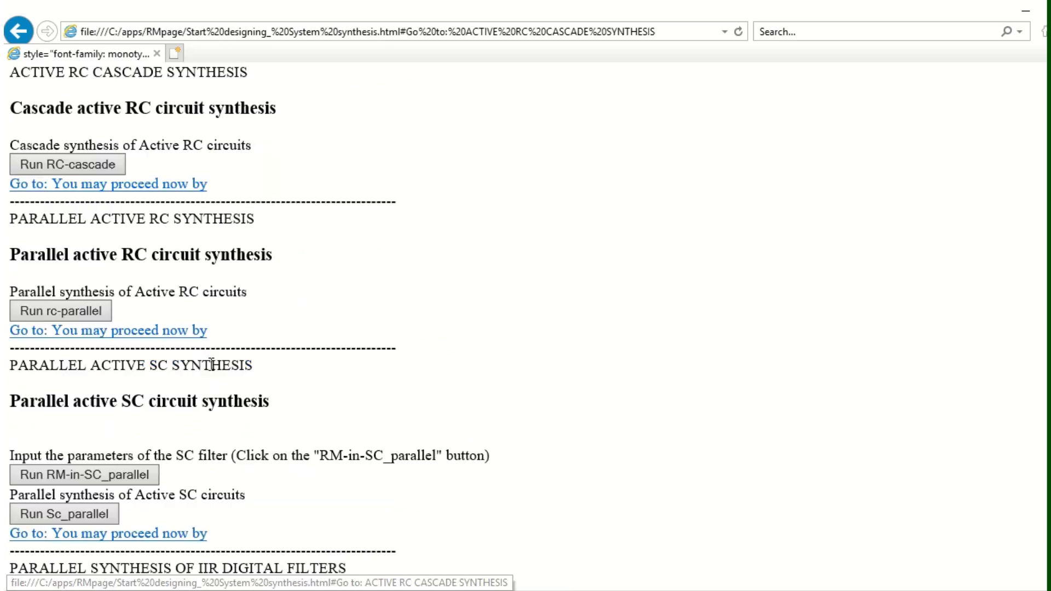
pyautogui.click(99, 169)
pyautogui.click(599, 332)
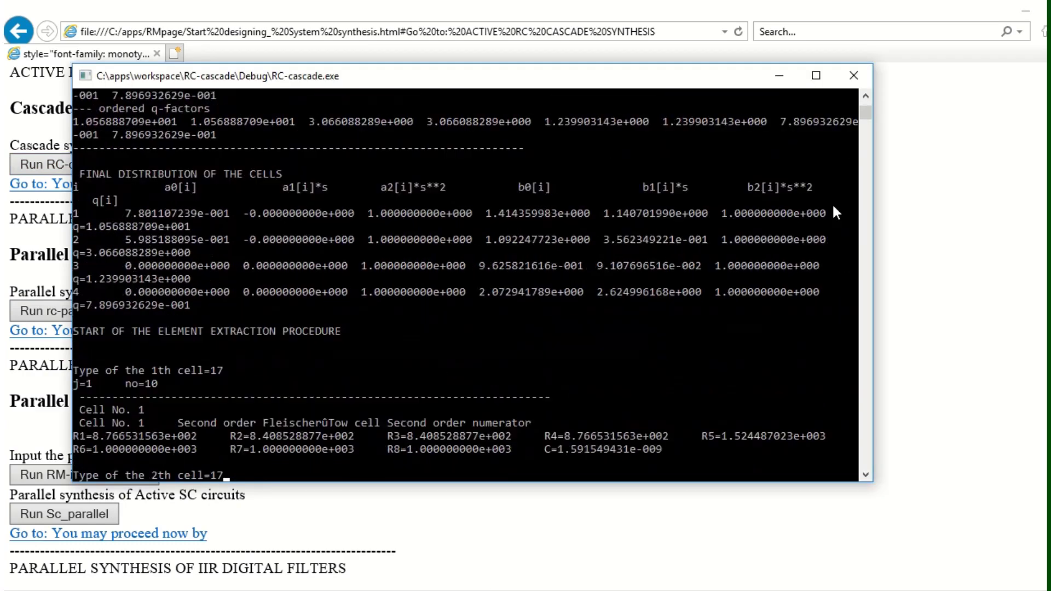
pyautogui.press('Return')
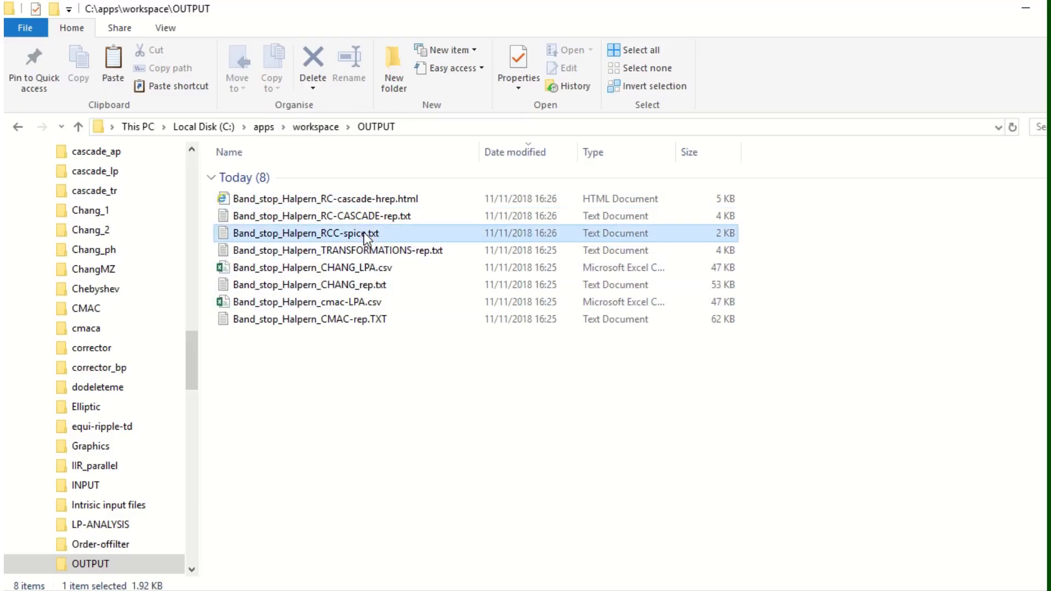
# Open Band_stop_Halpern_RCC-spice.txt from the OUTPUT folder with SPICE Simulator w/ Schematic Capture
pyautogui.rightClick(364, 233)
pyautogui.moveTo(444, 364)
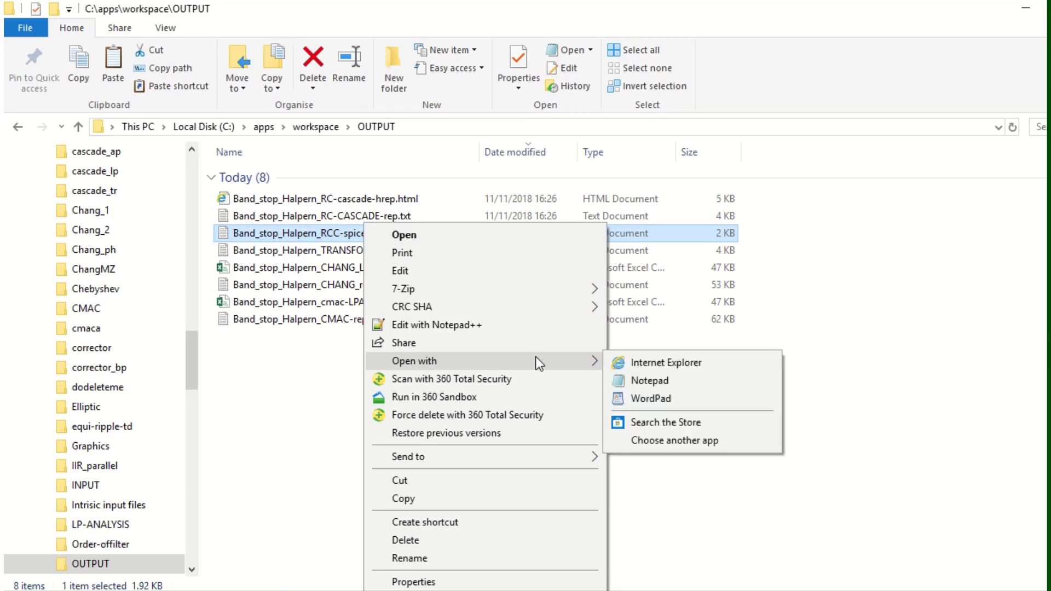
pyautogui.click(674, 441)
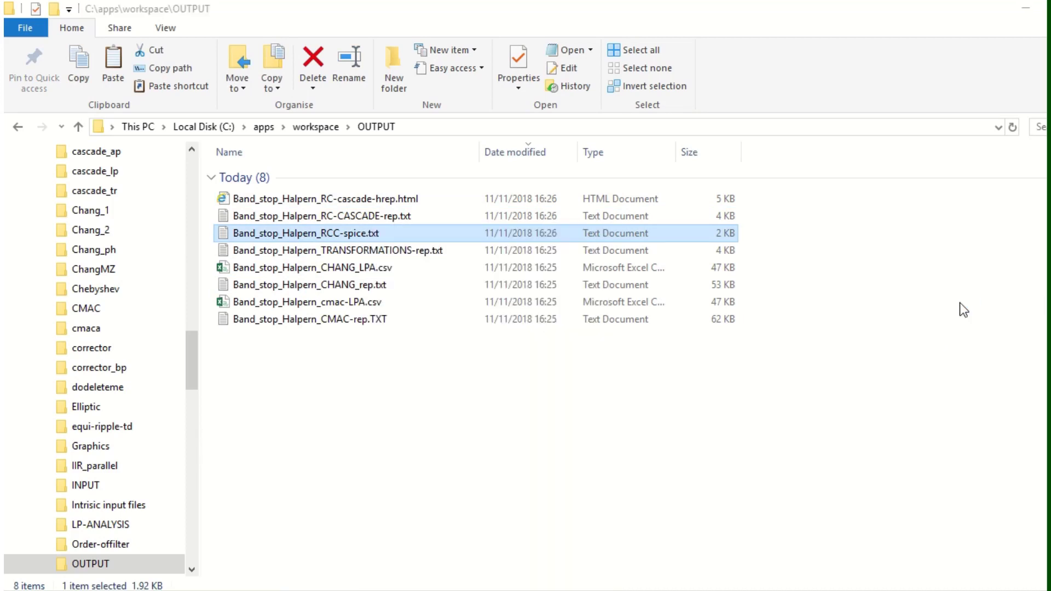
pyautogui.click(567, 413)
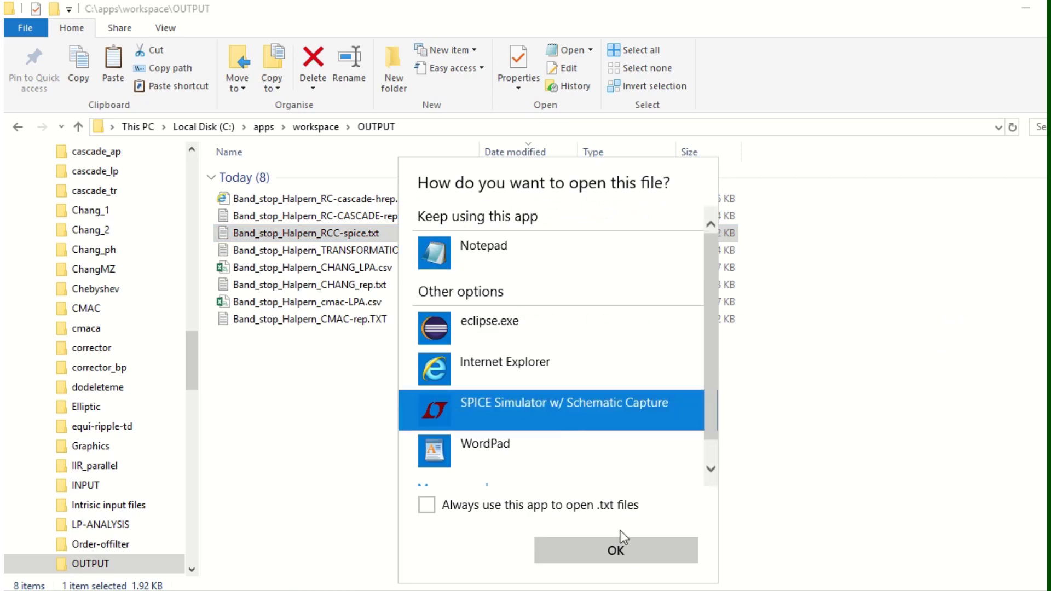
pyautogui.click(638, 555)
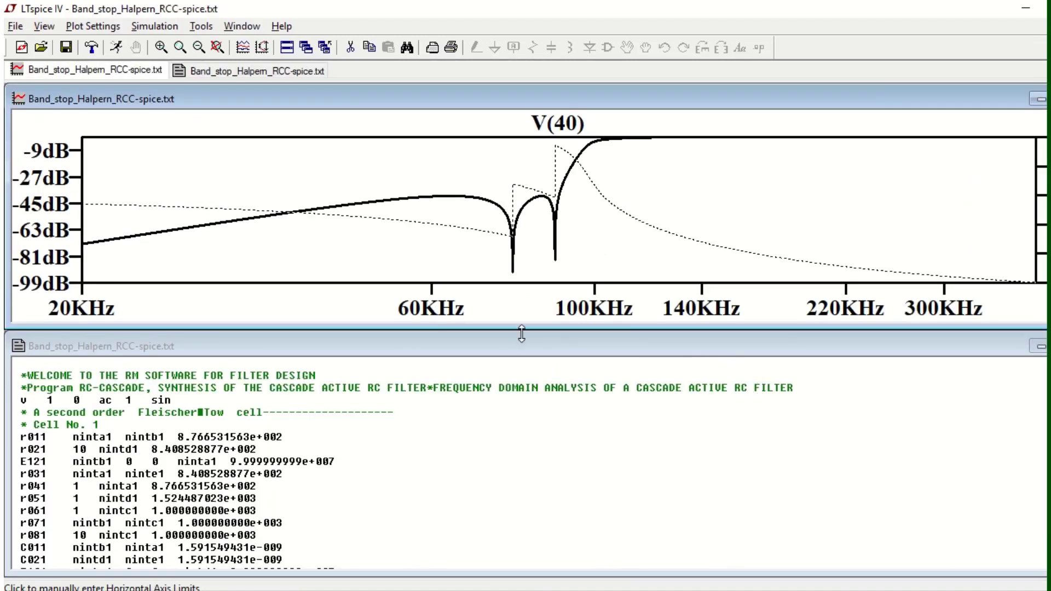
# Enlarge the V(40) response plot and measure it with one cursor at about 100 kHz and a second at about 89 kHz
pyautogui.moveTo(526, 327); pyautogui.dragTo(534, 529)
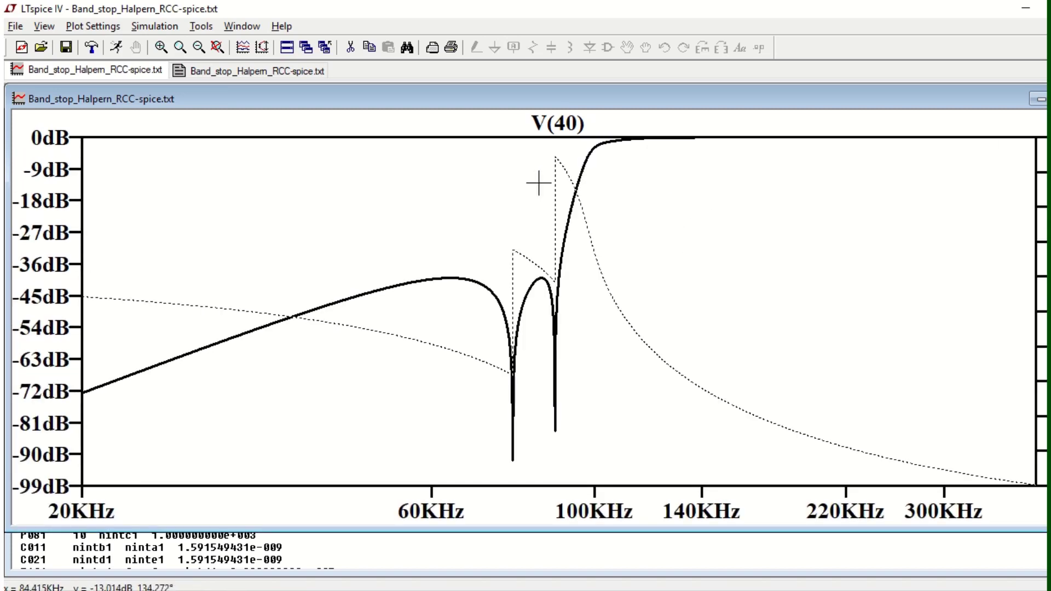
pyautogui.click(549, 120)
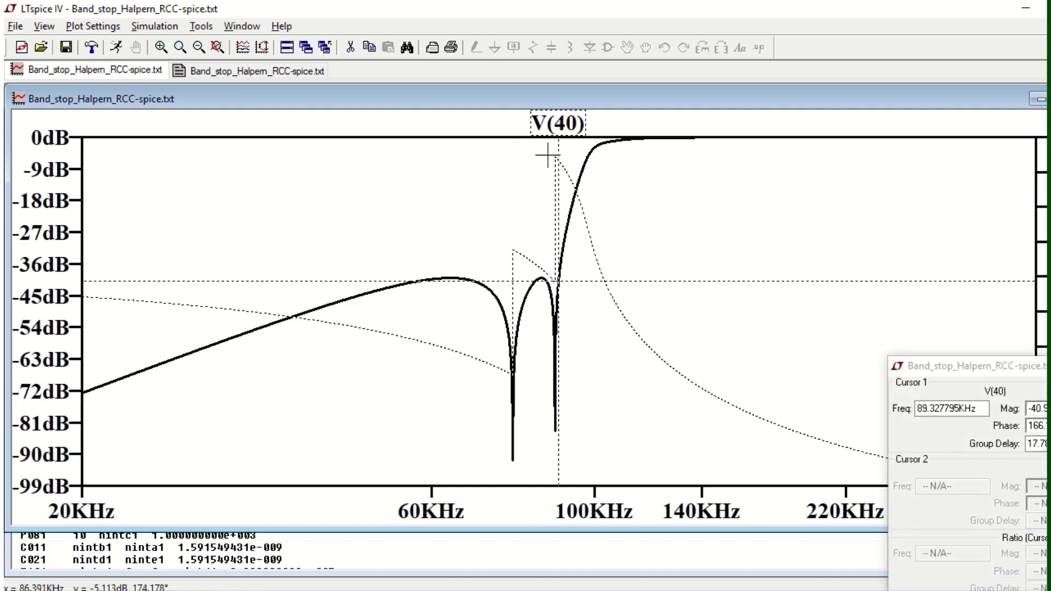
pyautogui.moveTo(557, 157); pyautogui.dragTo(593, 158)
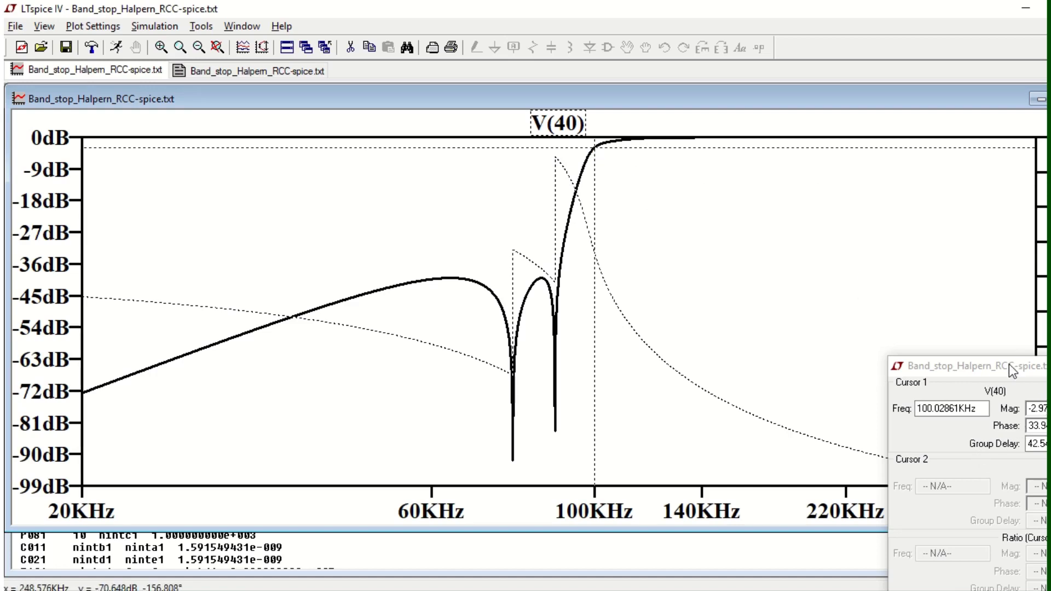
pyautogui.moveTo(1009, 363); pyautogui.dragTo(953, 325)
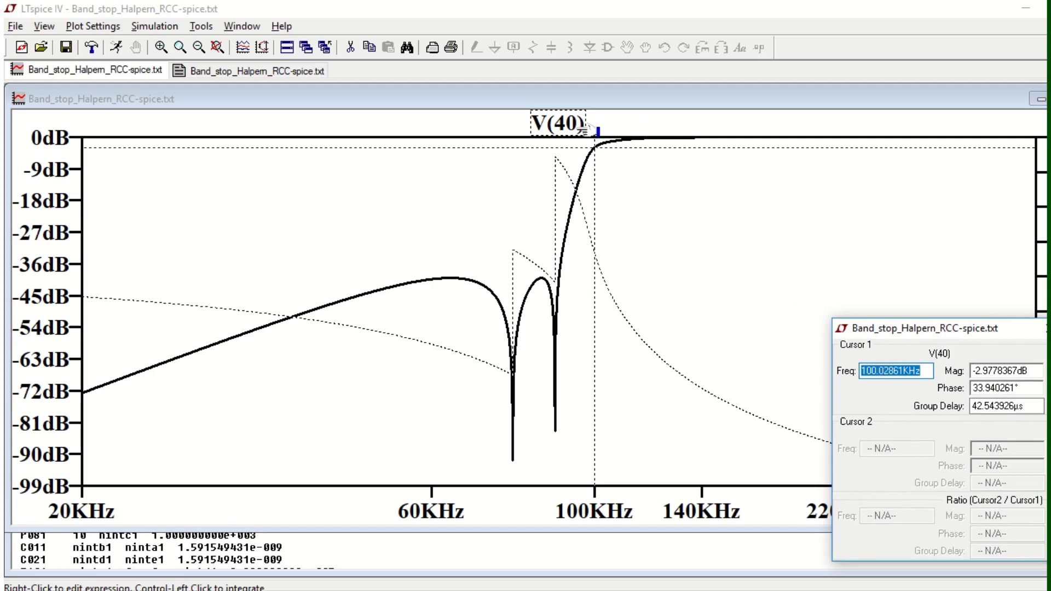
pyautogui.click(564, 124)
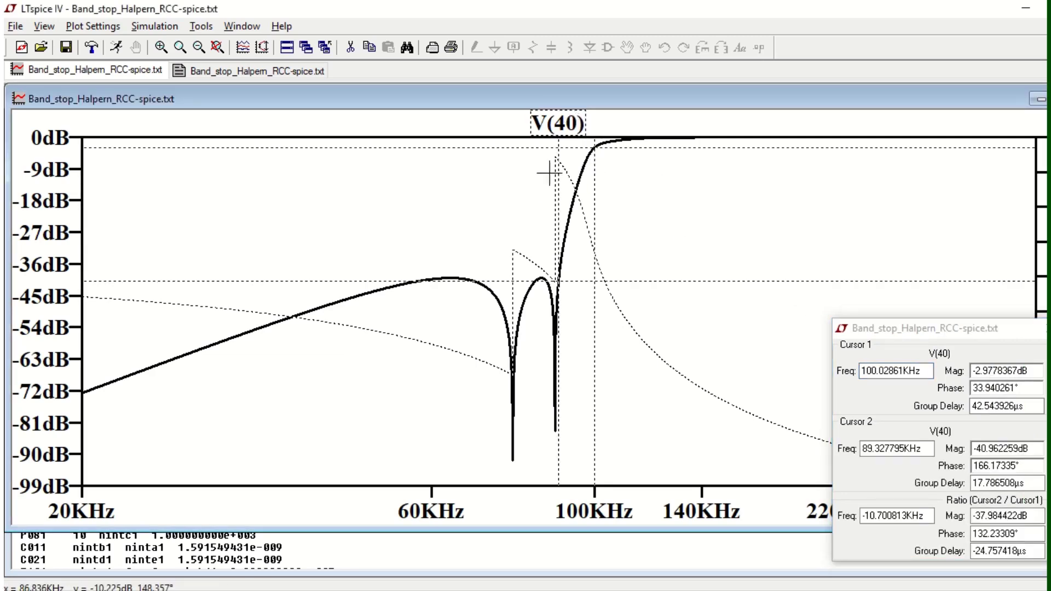
pyautogui.moveTo(559, 173); pyautogui.dragTo(558, 158)
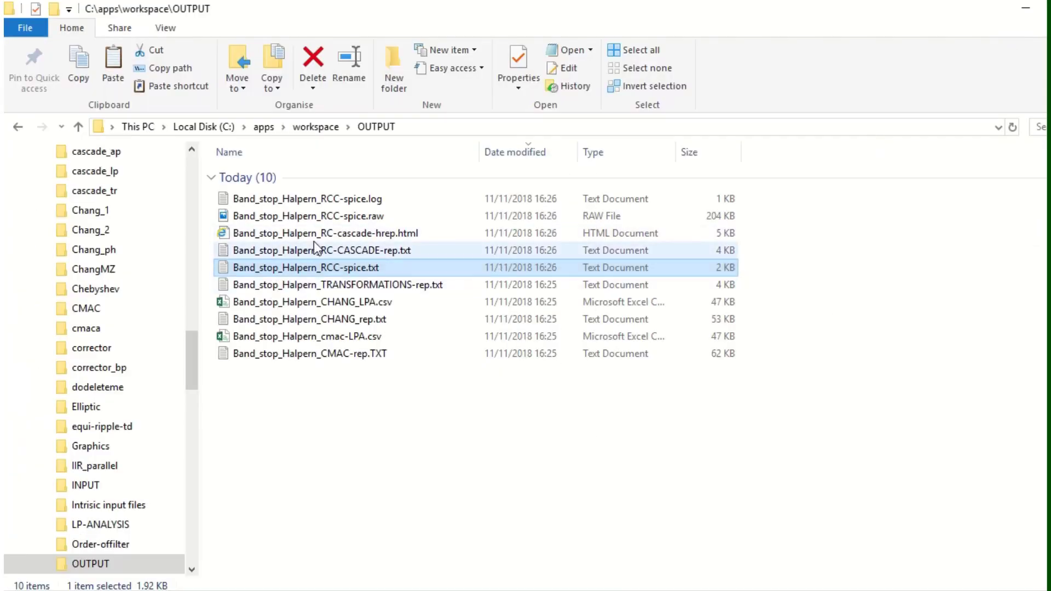
# Open the Band_stop_Halpern_RC-cascade-hrep.html report and examine the schematics and element values of the filter cells
pyautogui.doubleClick(318, 234)
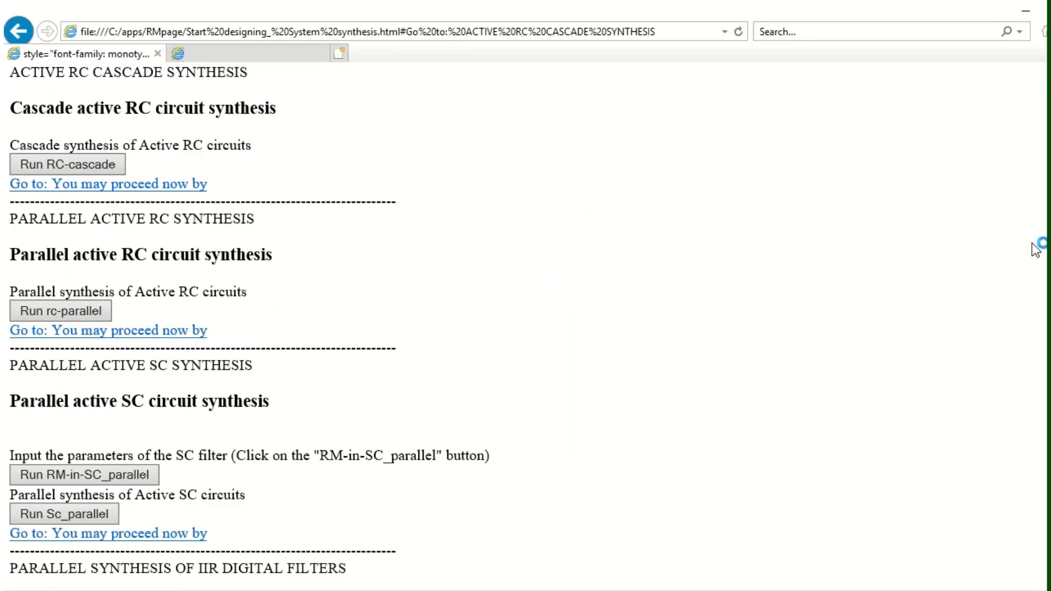
pyautogui.scroll(-20, 901, 248)
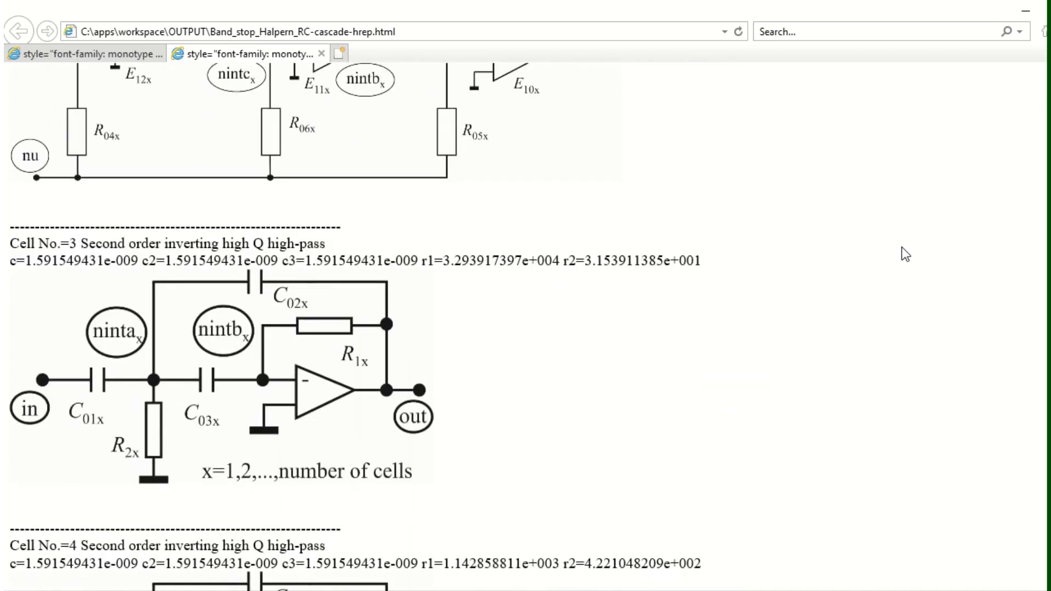
pyautogui.scroll(12, 900, 247)
pyautogui.scroll(-10, 901, 246)
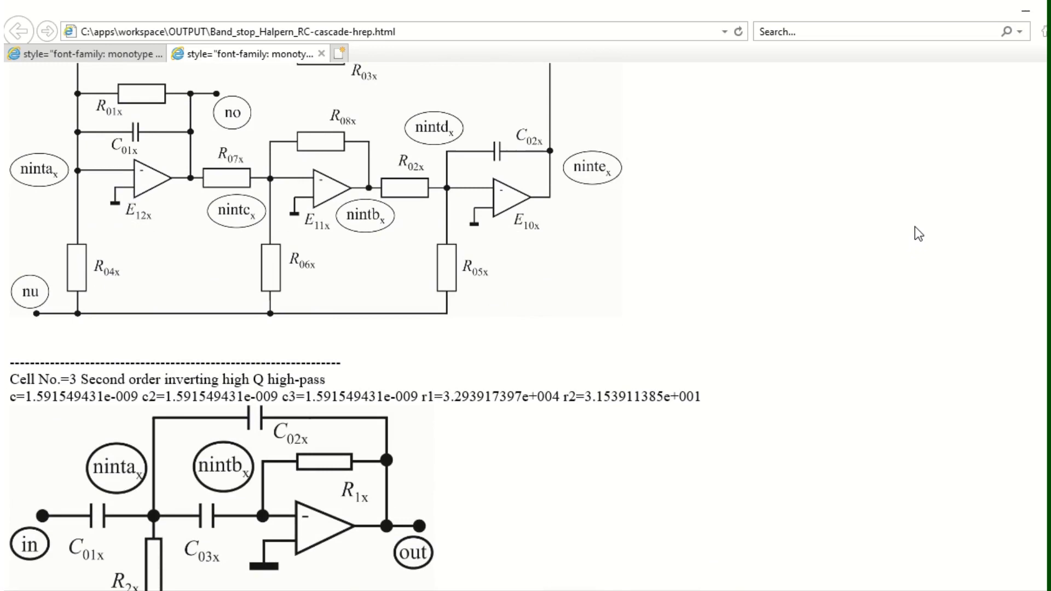
pyautogui.scroll(10, 914, 226)
pyautogui.scroll(-5, 915, 226)
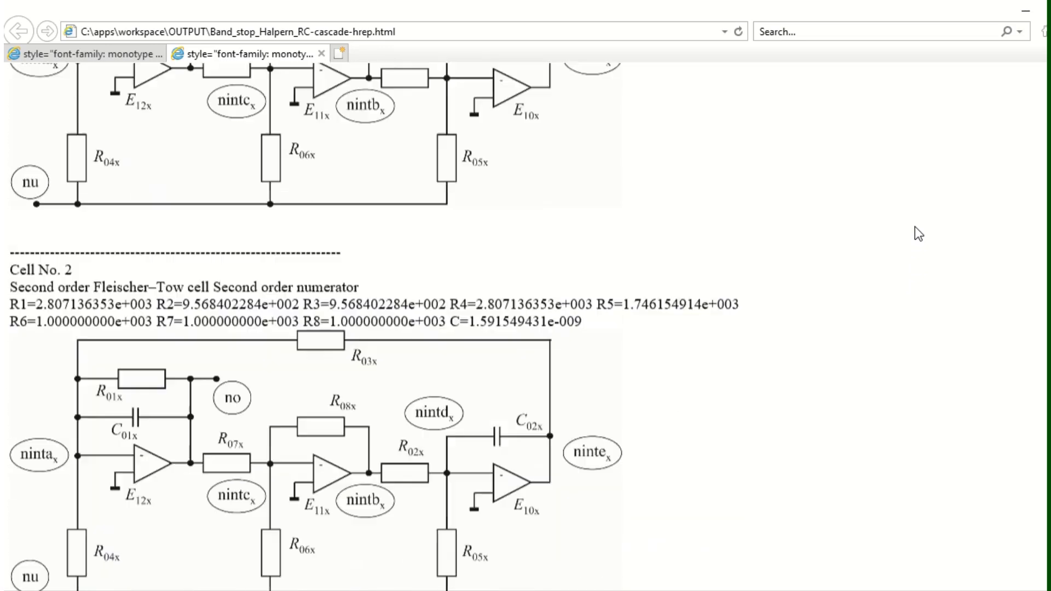
# Examine the high-pass cells No. 3 and No. 4 at the end of the RC cascade report, and close only that report
pyautogui.scroll(-15, 914, 226)
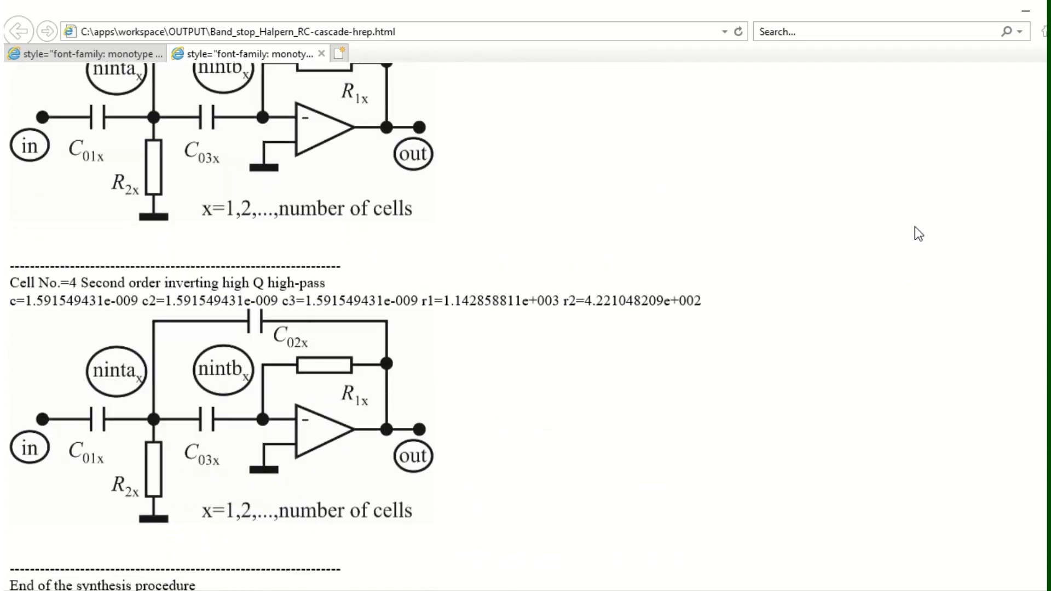
pyautogui.scroll(3, 915, 227)
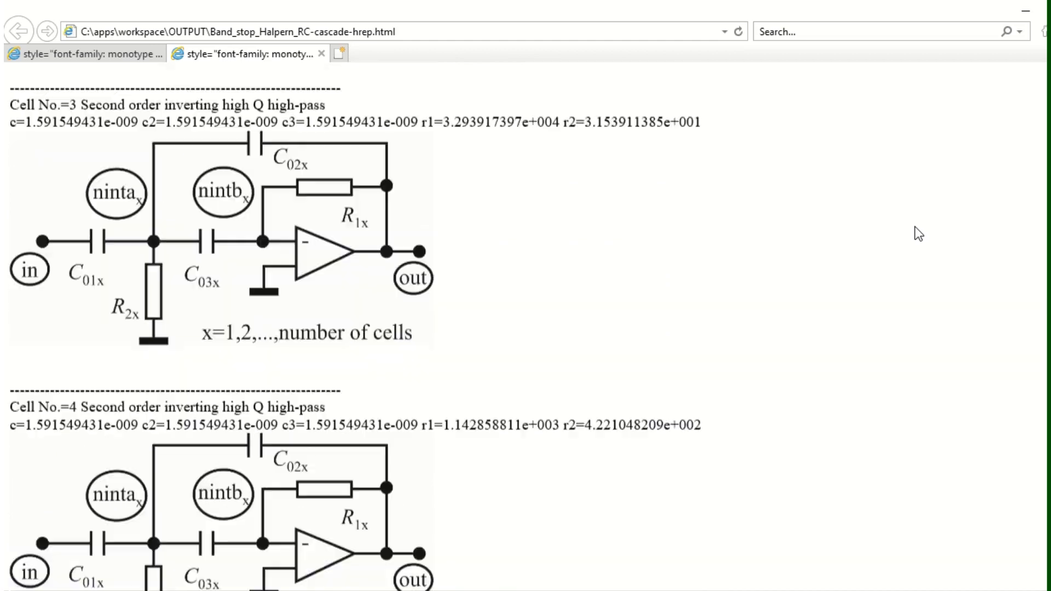
pyautogui.scroll(-3, 915, 226)
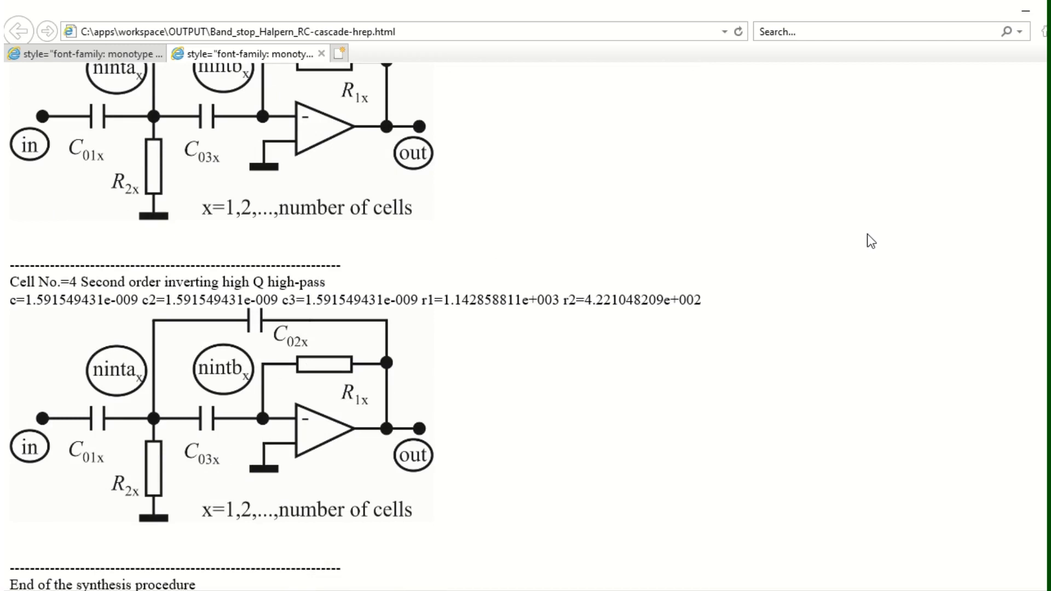
pyautogui.scroll(-1, 867, 235)
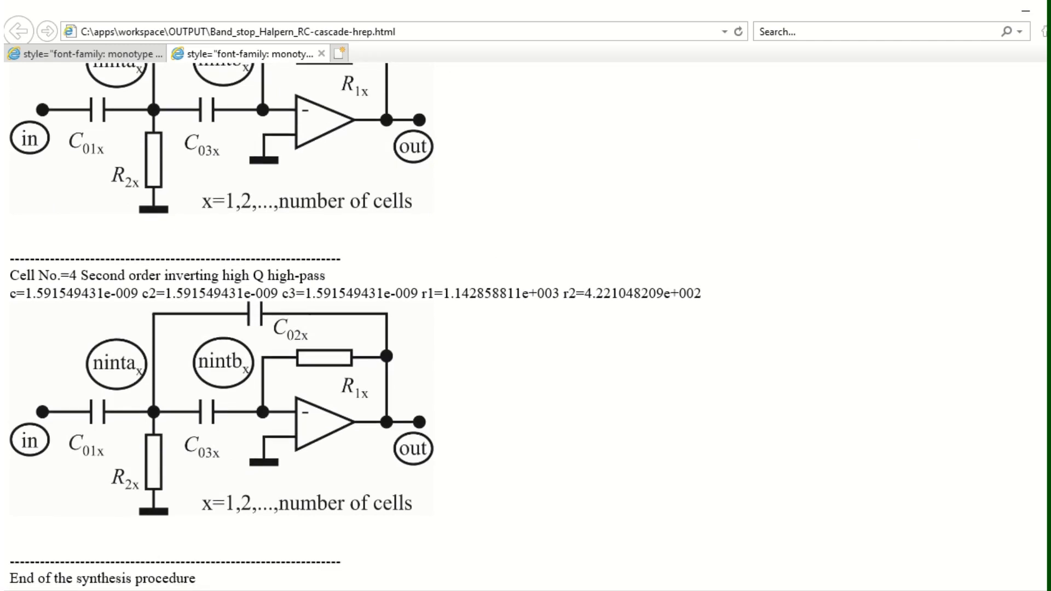
pyautogui.hotkey('alt', 'F4')
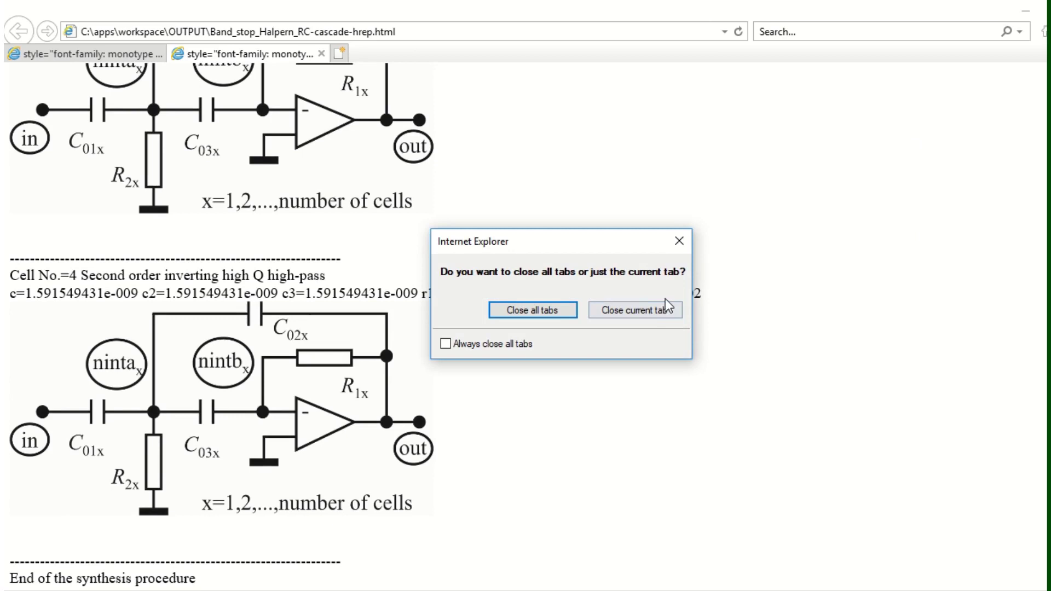
pyautogui.click(659, 307)
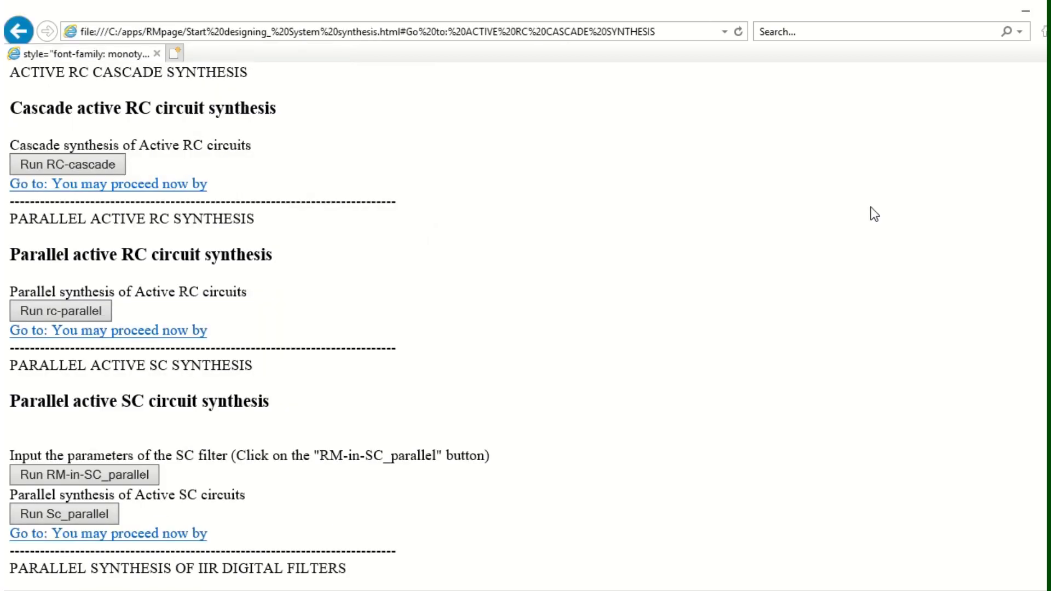
# Run rc-parallel from the parallel active RC synthesis section and switch to the OUTPUT folder in File Explorer
pyautogui.click(101, 317)
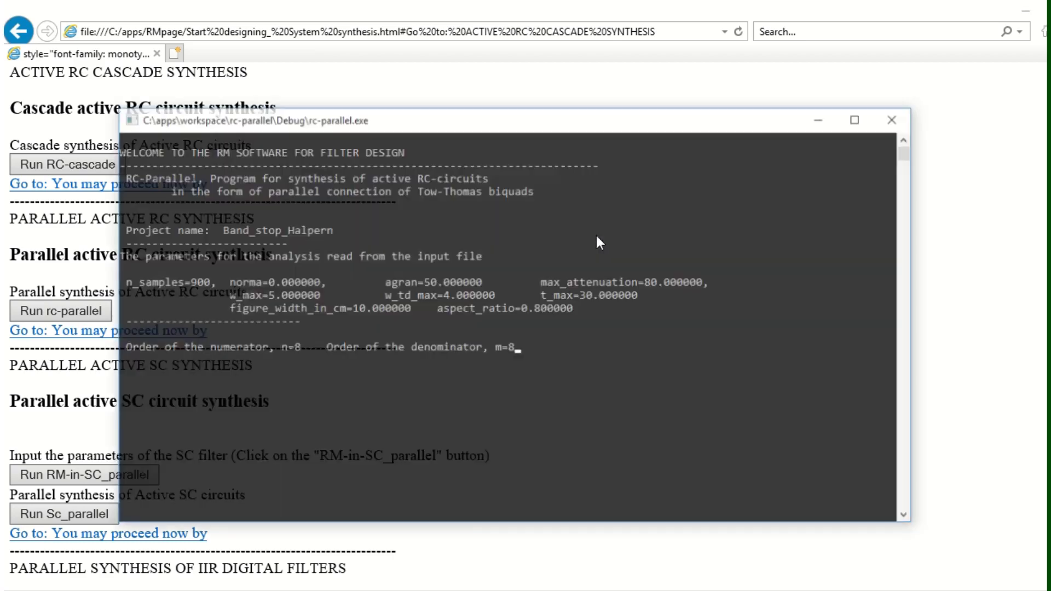
pyautogui.press('Return')
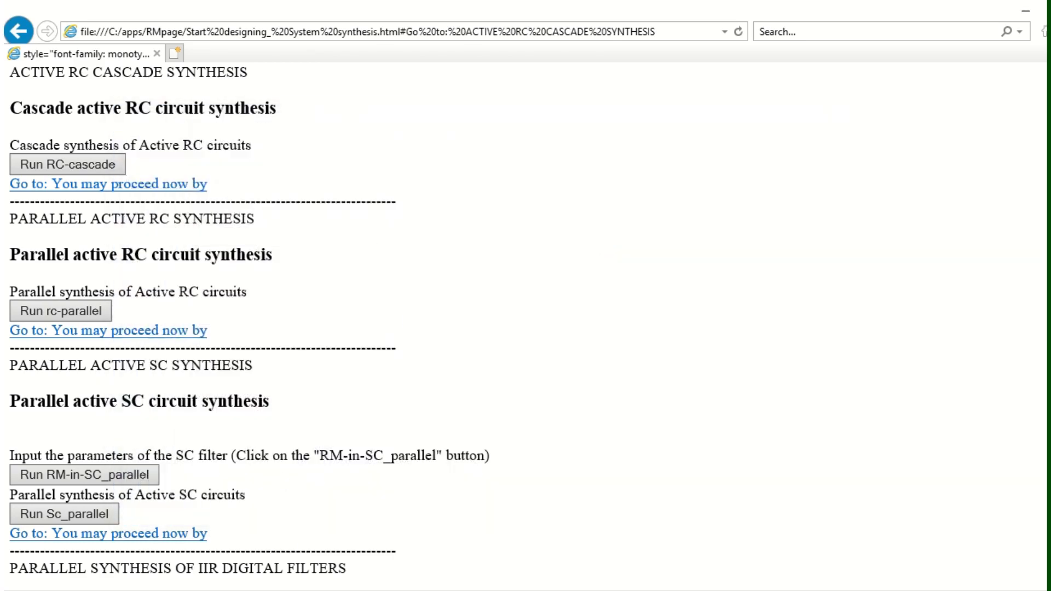
pyautogui.click(265, 525)
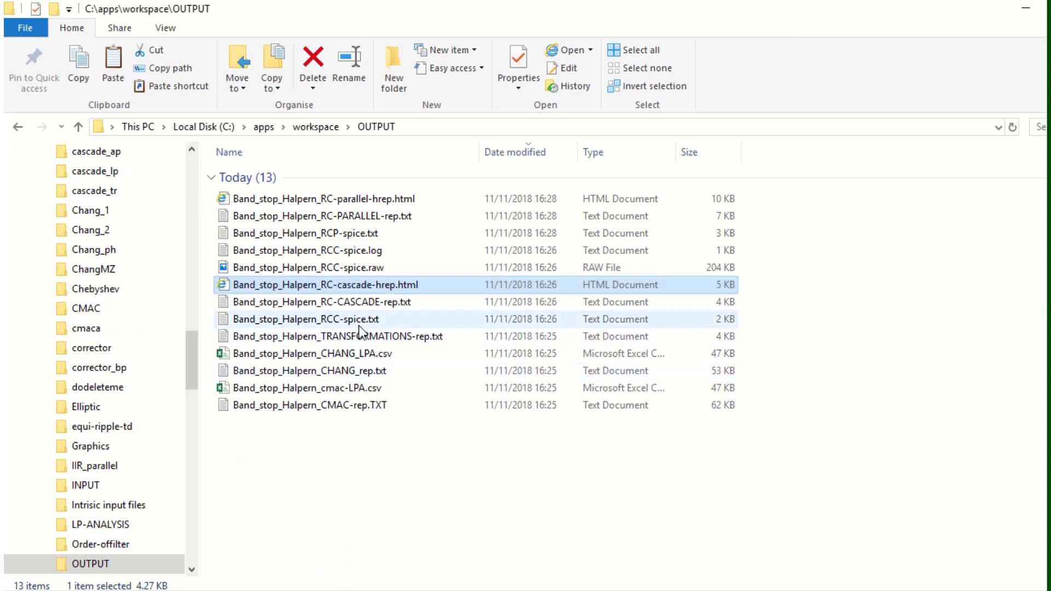
# Open Band_stop_Halpern_RCP-spice.txt with SPICE Simulator w/ Schematic Capture
pyautogui.rightClick(368, 234)
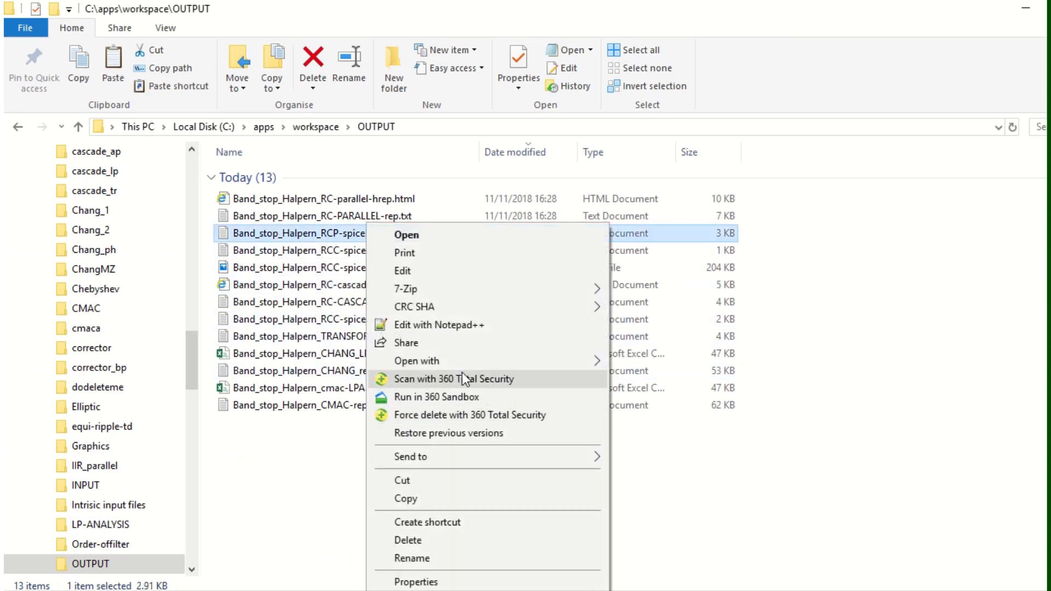
pyautogui.moveTo(455, 359)
pyautogui.click(690, 440)
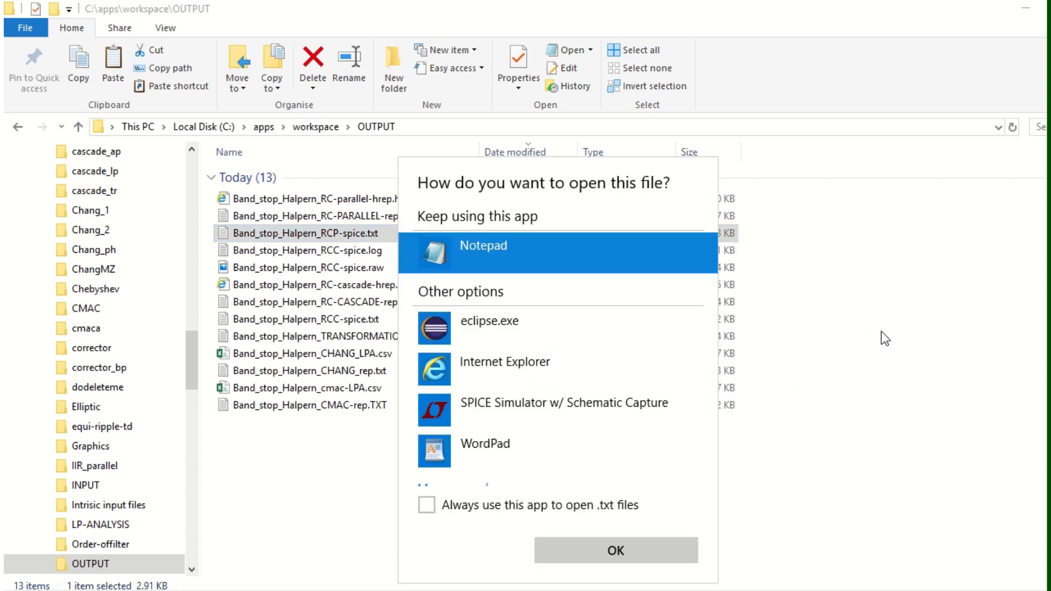
pyautogui.click(564, 403)
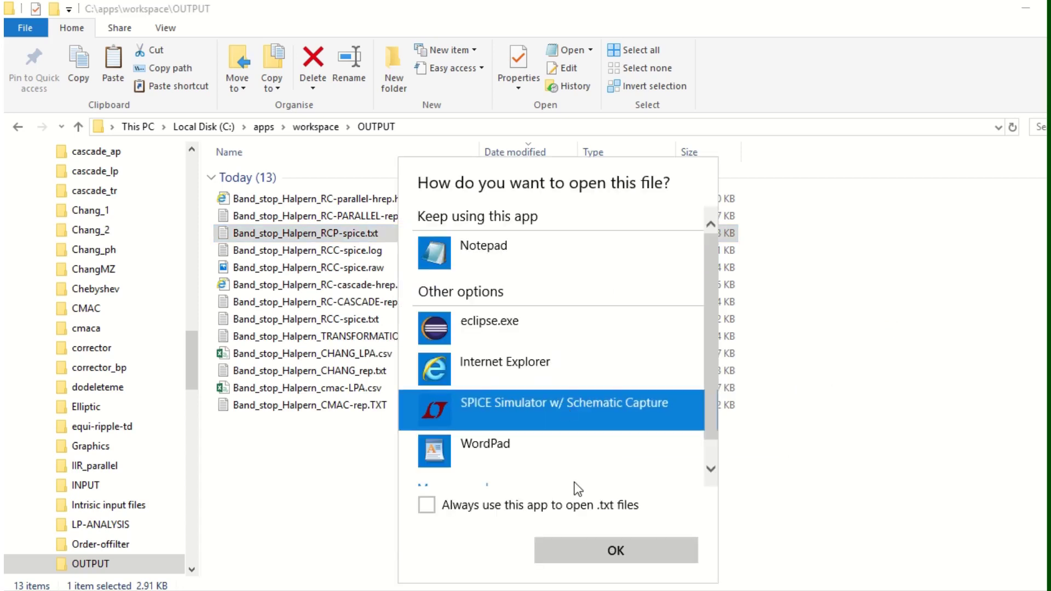
pyautogui.click(620, 546)
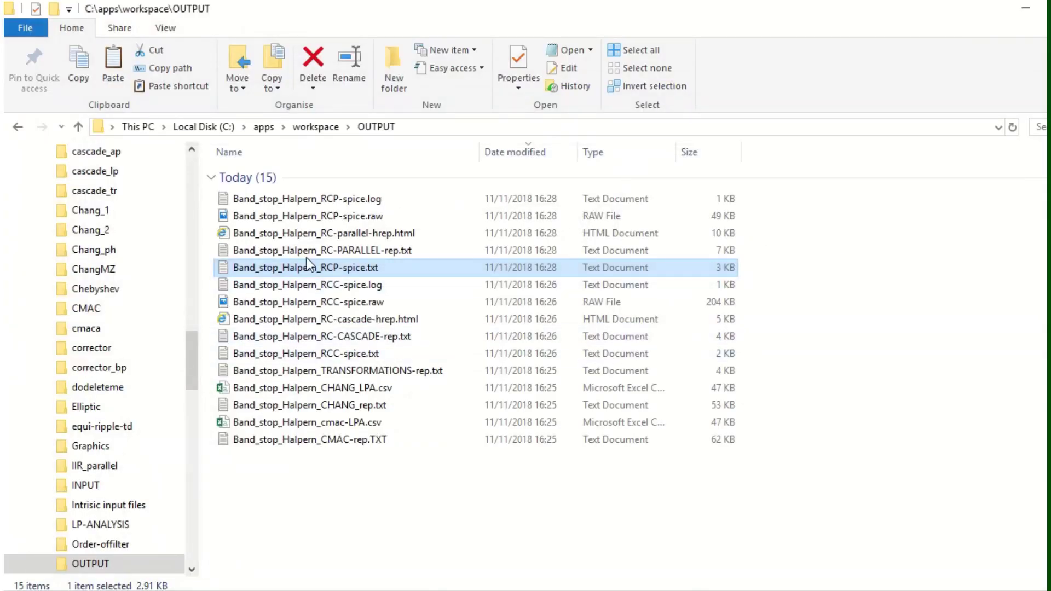
# Open the Band_stop_Halpern_RC-parallel-hrep.html report and examine its zeros and poles, filter cells, inverters and summing amplifier
pyautogui.click(339, 235)
pyautogui.doubleClick(338, 235)
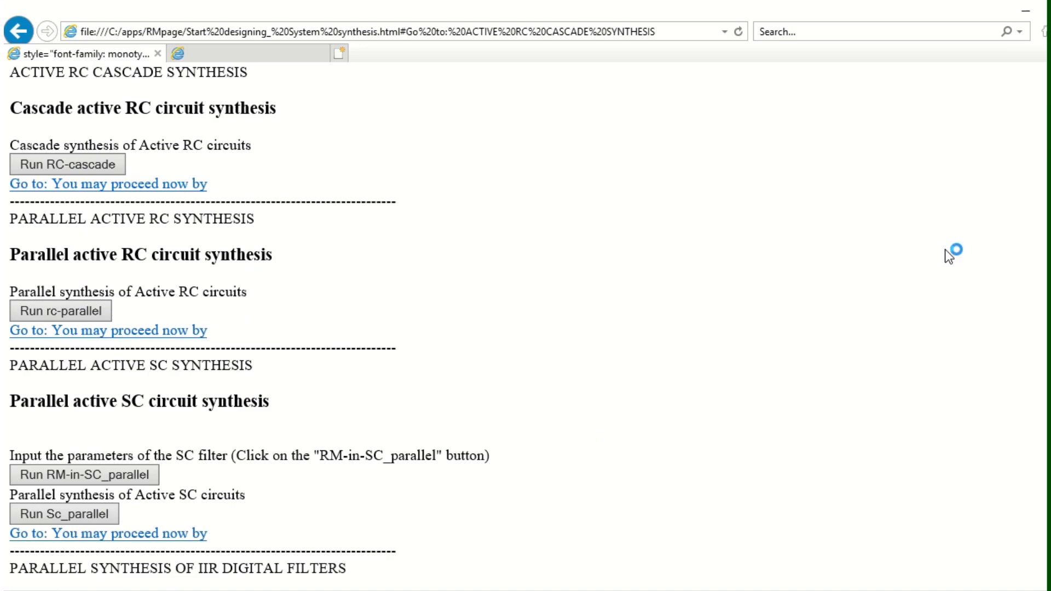
pyautogui.scroll(-20, 913, 300)
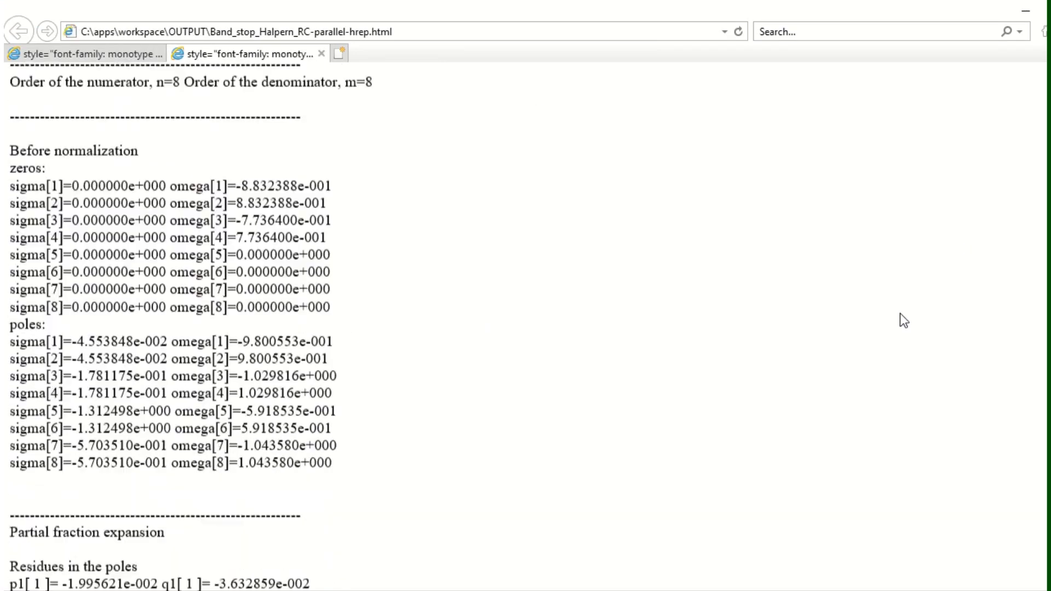
pyautogui.scroll(-20, 900, 313)
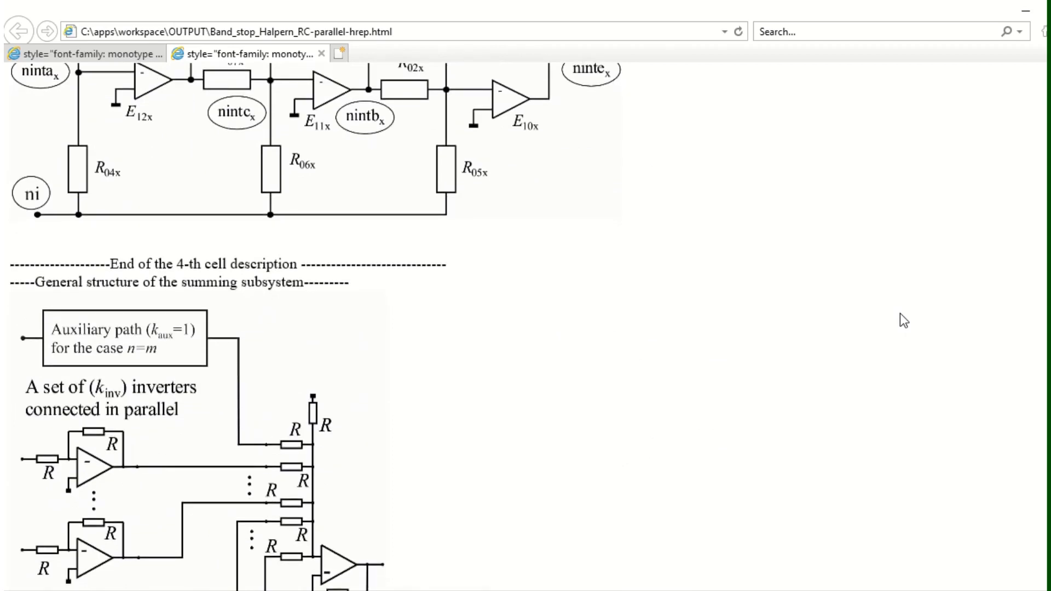
pyautogui.scroll(5, 900, 314)
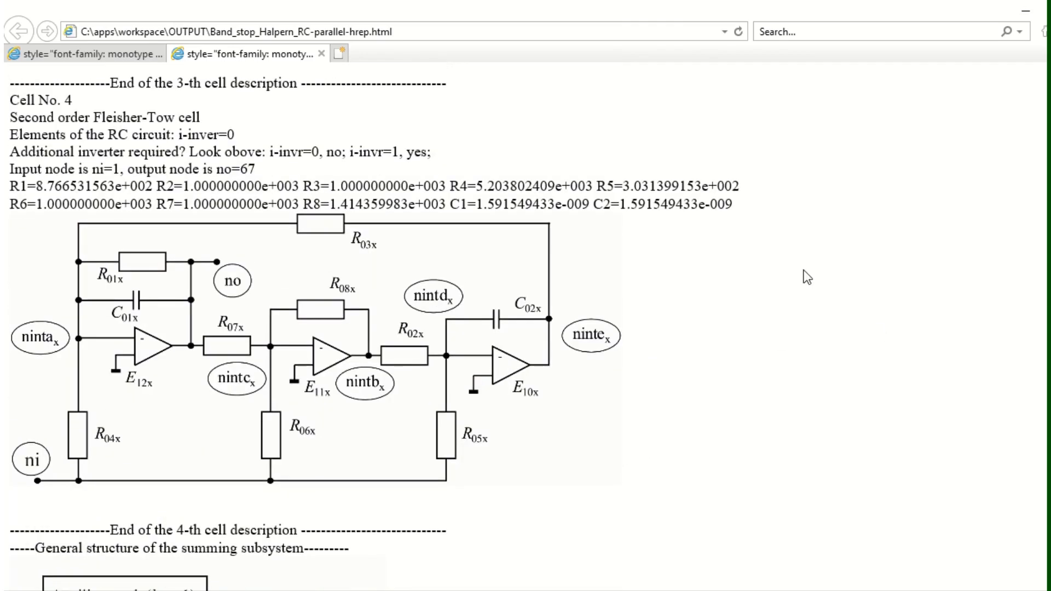
pyautogui.scroll(-20, 808, 278)
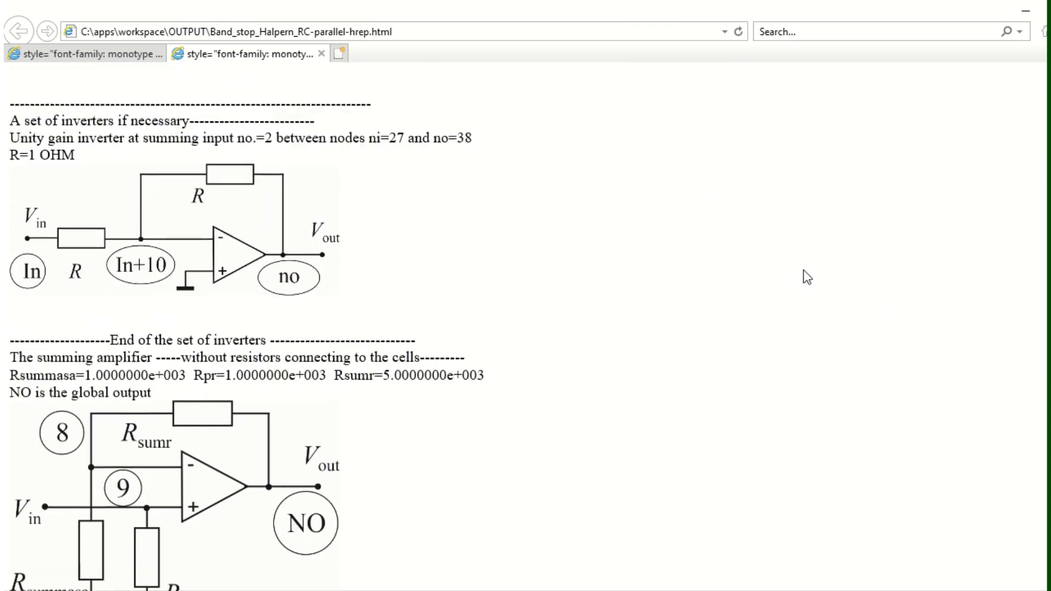
pyautogui.scroll(-3, 807, 278)
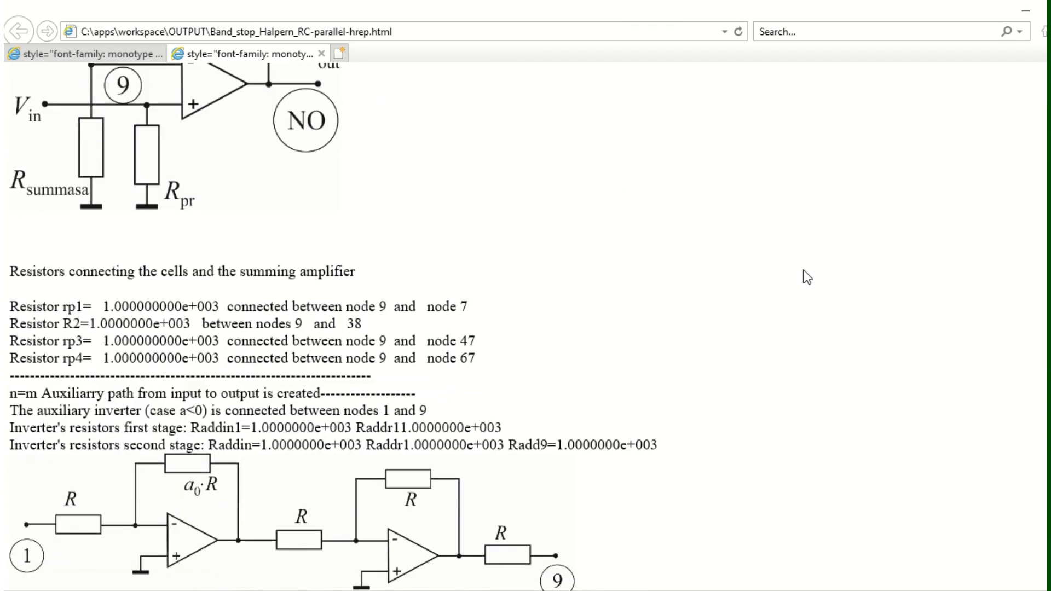
# Review how the report's inverters, connecting resistors and auxiliary path join the summing amplifier, and close only that report
pyautogui.scroll(8, 807, 278)
pyautogui.scroll(-10, 806, 278)
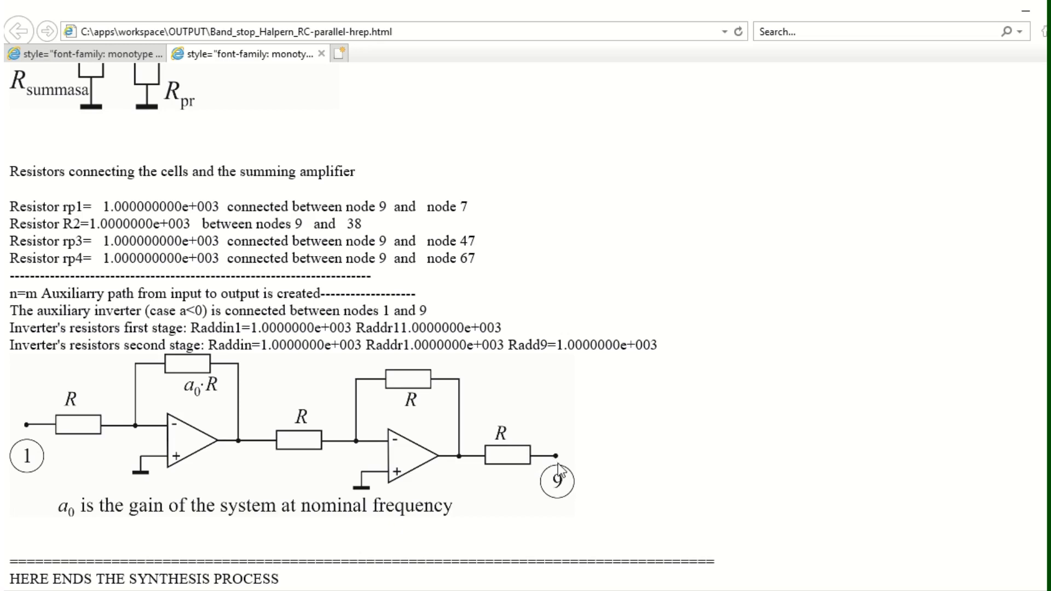
pyautogui.scroll(10, 589, 368)
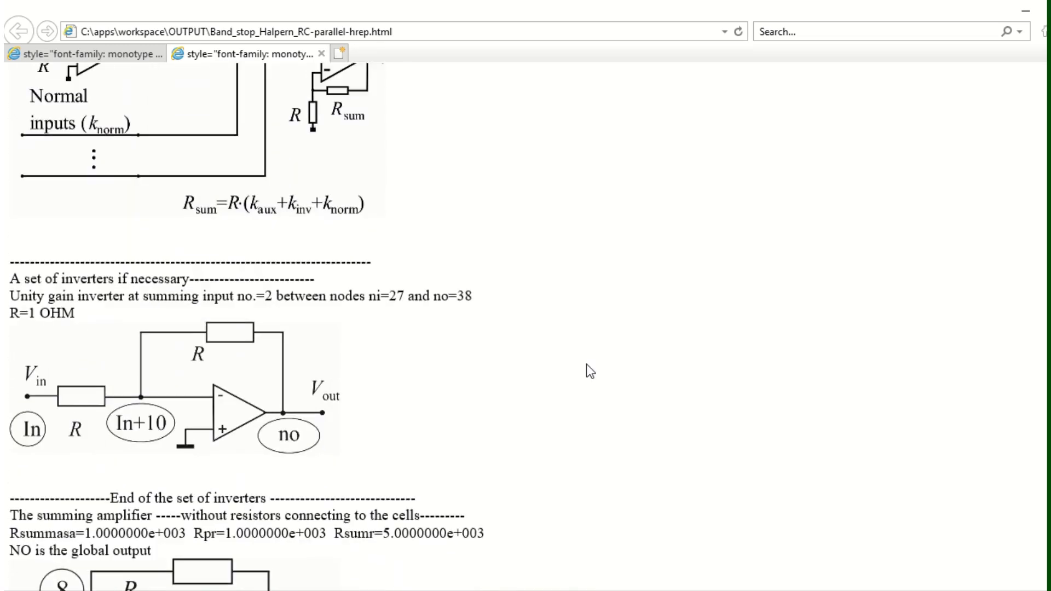
pyautogui.scroll(-9, 586, 364)
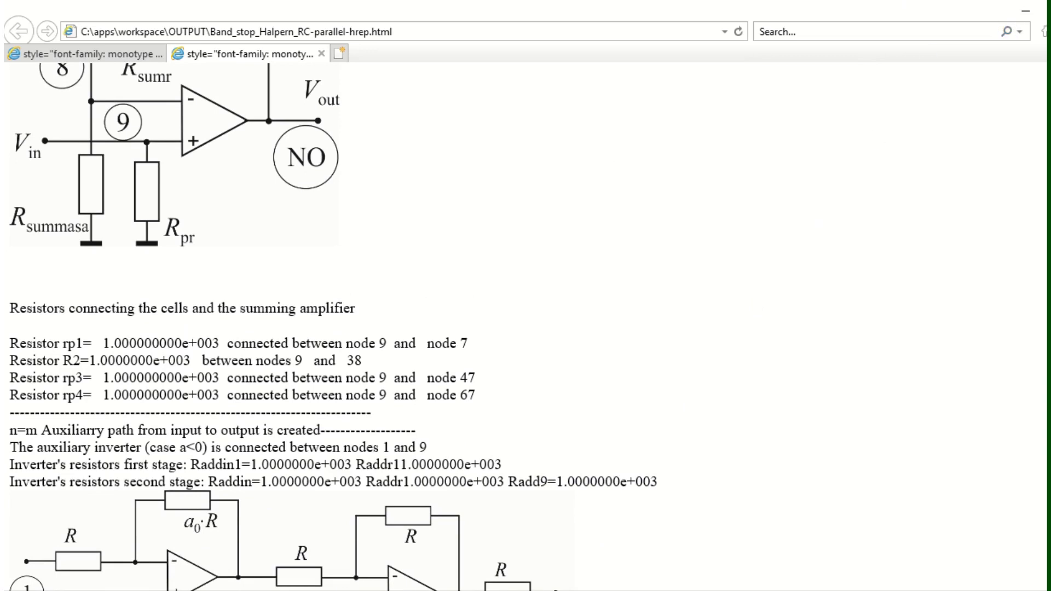
pyautogui.hotkey('alt', 'F4')
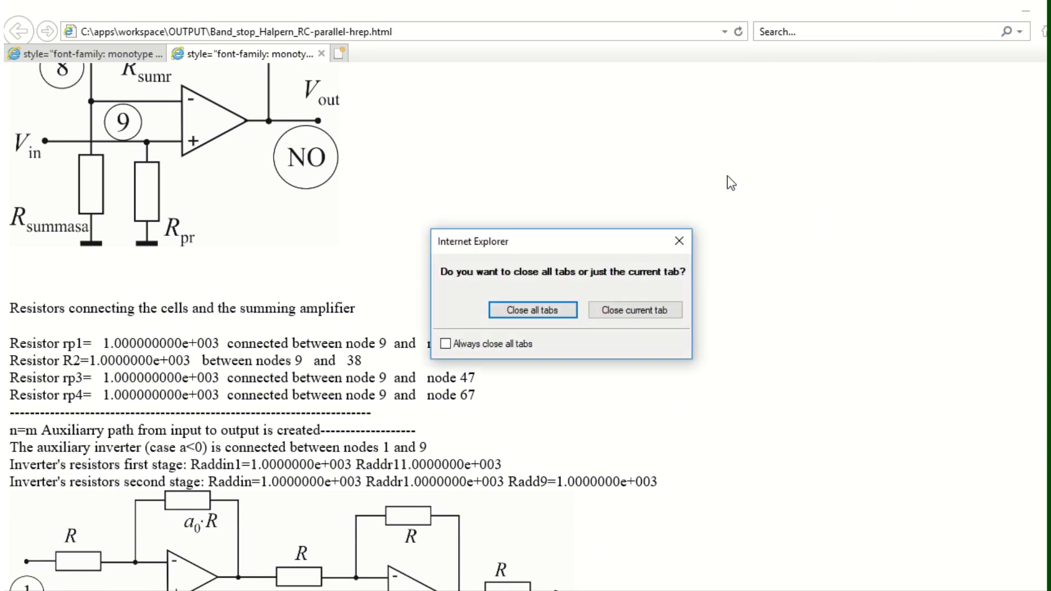
pyautogui.click(662, 314)
# Enter a 10000 kHz sampling frequency and 1 pF normalization capacitance through RM-in-SC_parallel, and run the Sc_parallel synthesis
pyautogui.scroll(-5, 183, 361)
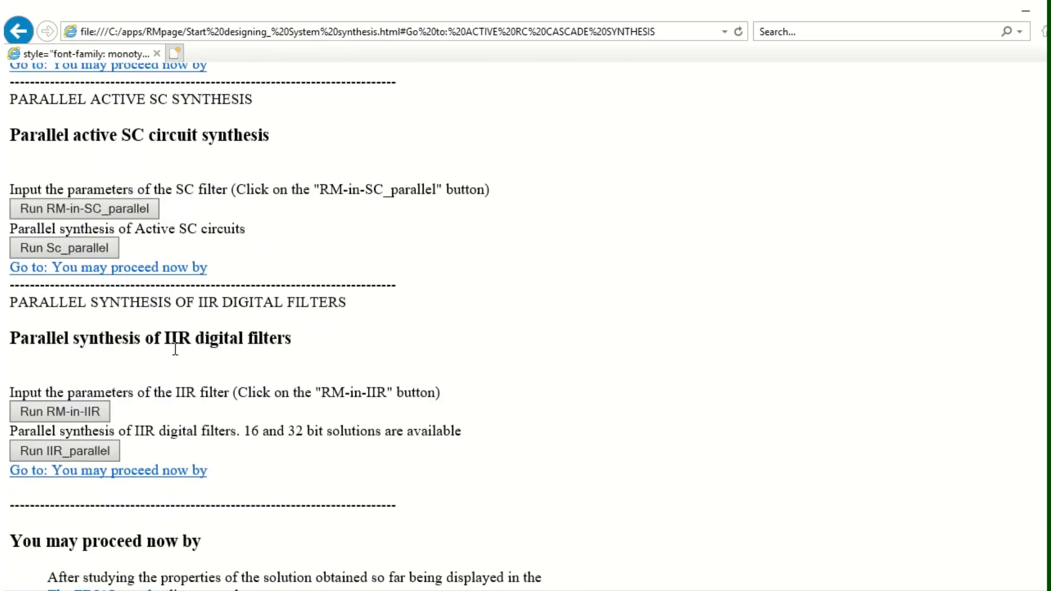
pyautogui.click(123, 212)
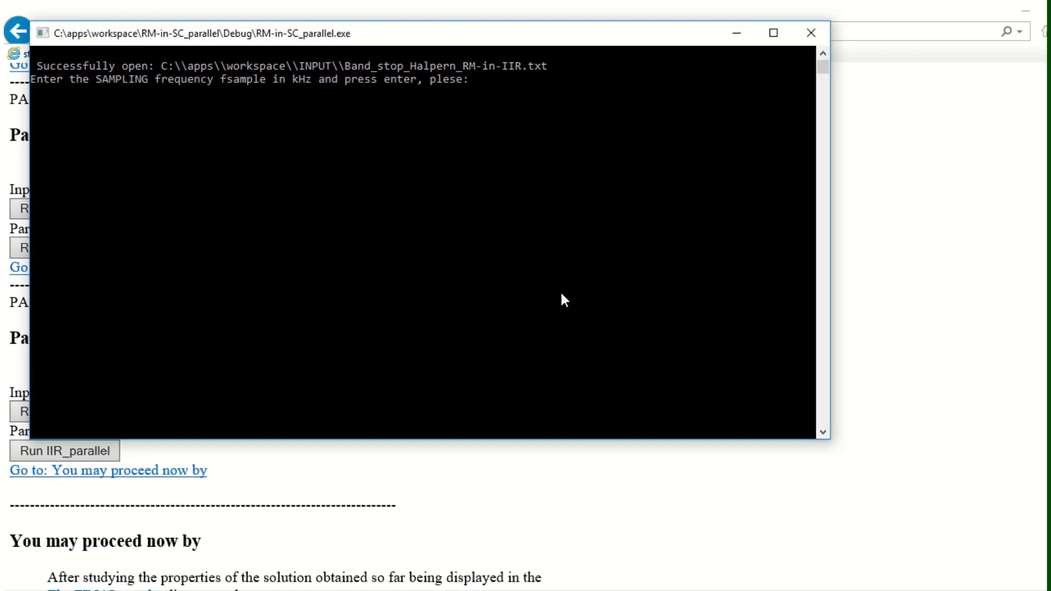
pyautogui.write('10000')
pyautogui.press('Return')
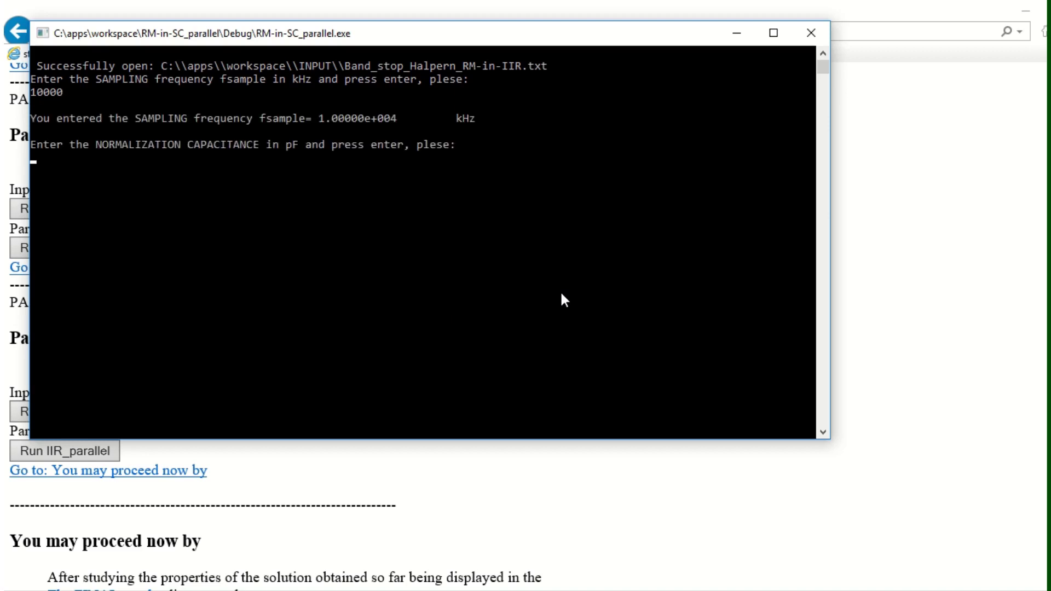
pyautogui.write('1')
pyautogui.press('Return')
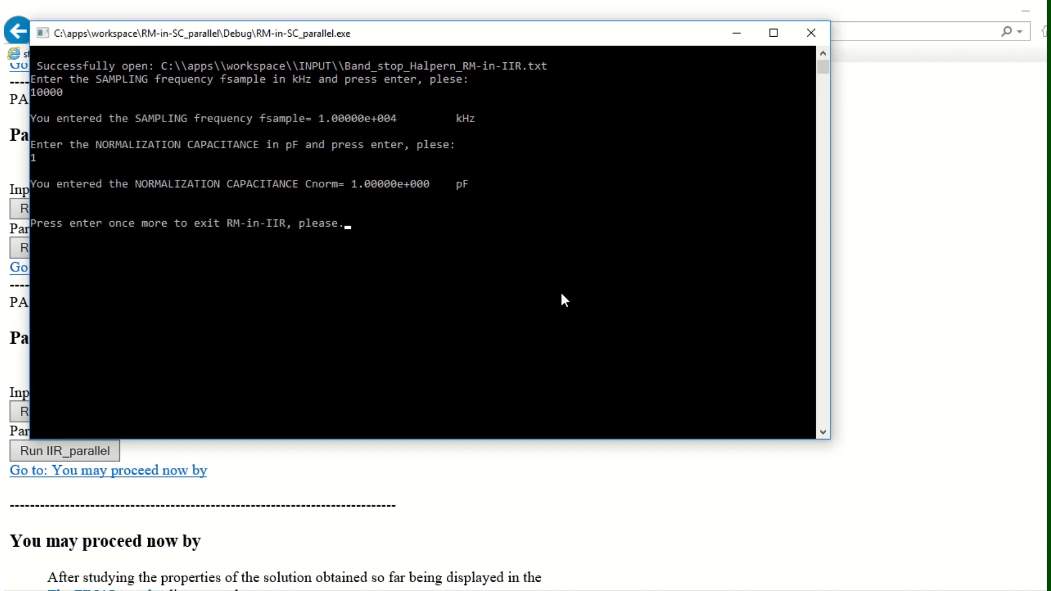
pyautogui.press('Return')
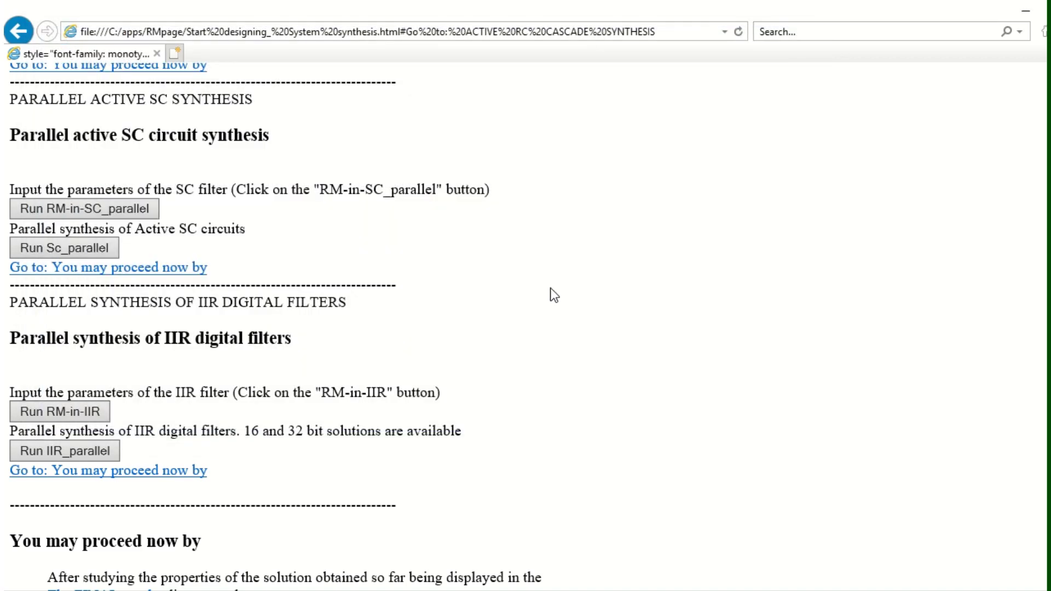
pyautogui.click(67, 248)
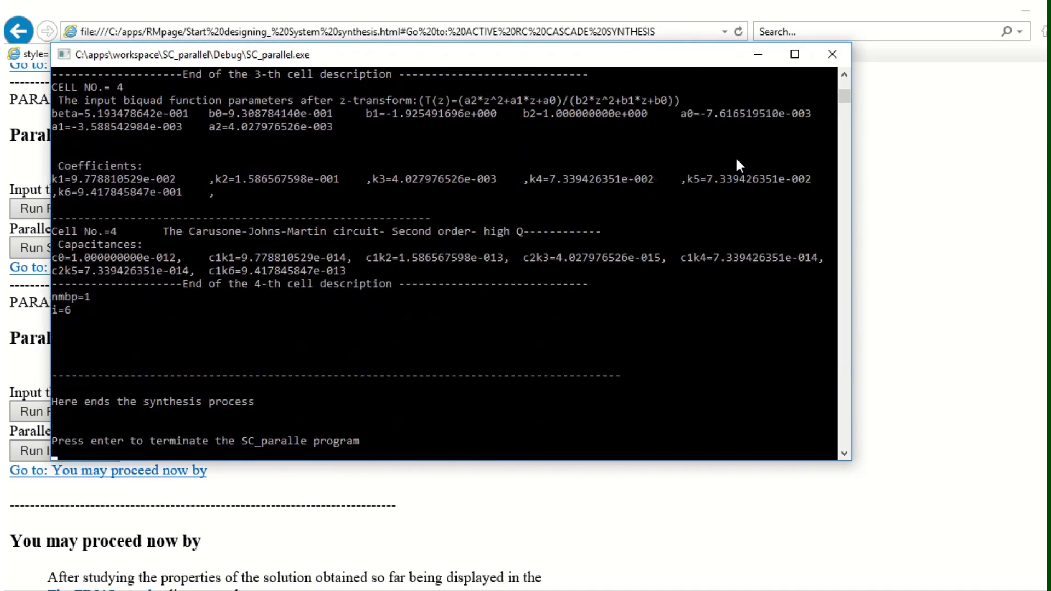
pyautogui.press('Return')
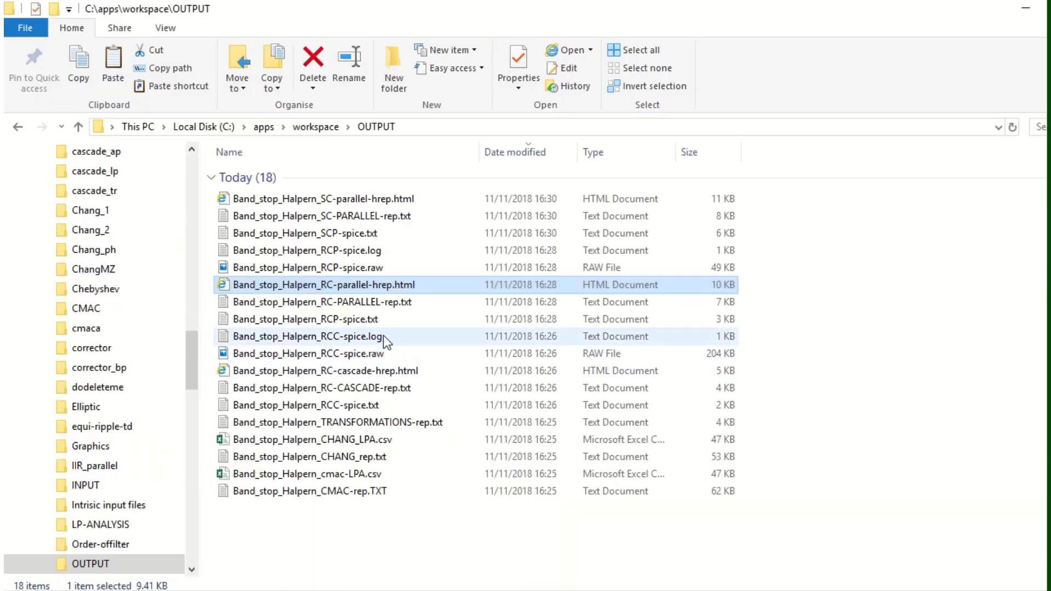
# Open Band_stop_Halpern_SCP-spice.txt from the OUTPUT folder with SPICE Simulator w/ Schematic Capture and look through the sampling parameters in its netlist
pyautogui.click(365, 237)
pyautogui.rightClick(365, 237)
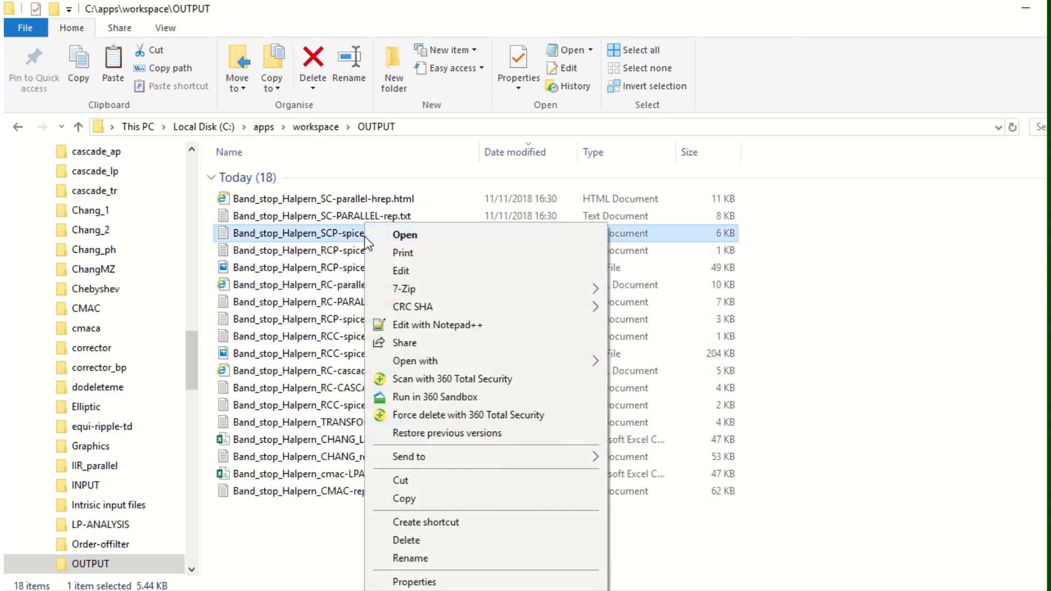
pyautogui.moveTo(414, 362)
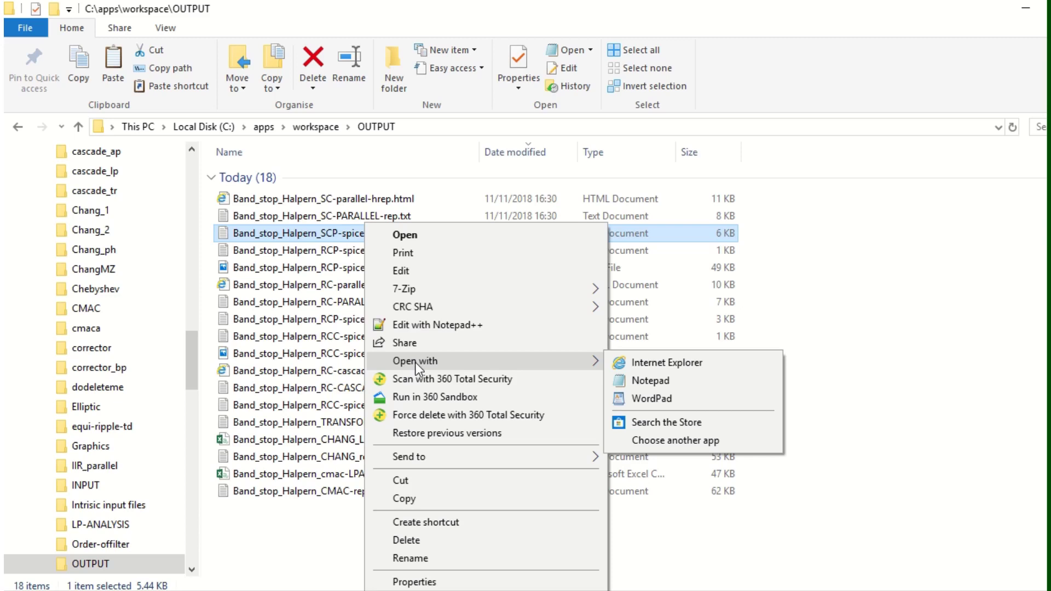
pyautogui.click(671, 440)
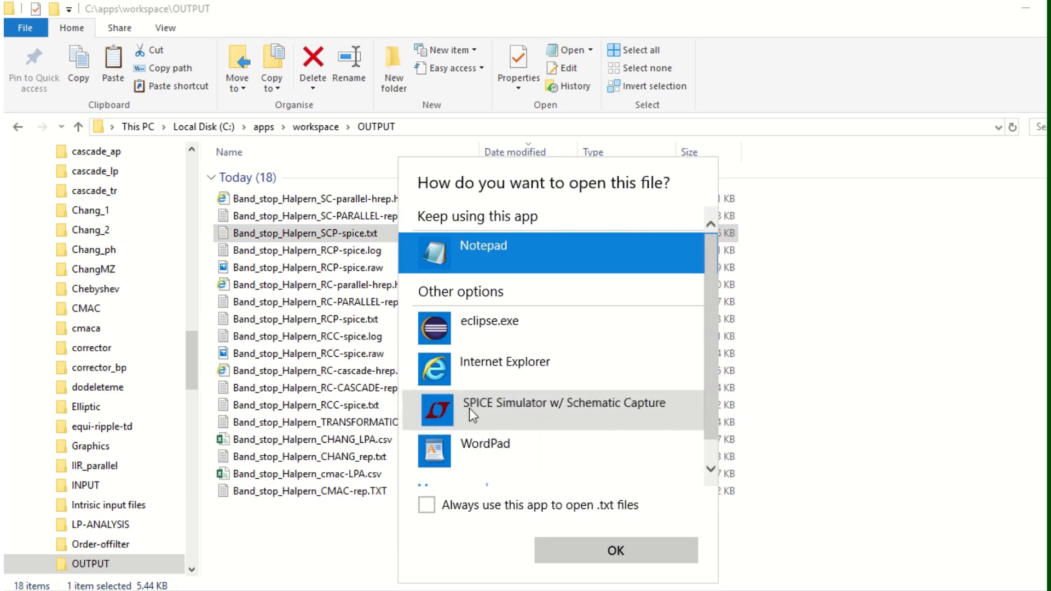
pyautogui.click(468, 409)
pyautogui.click(621, 544)
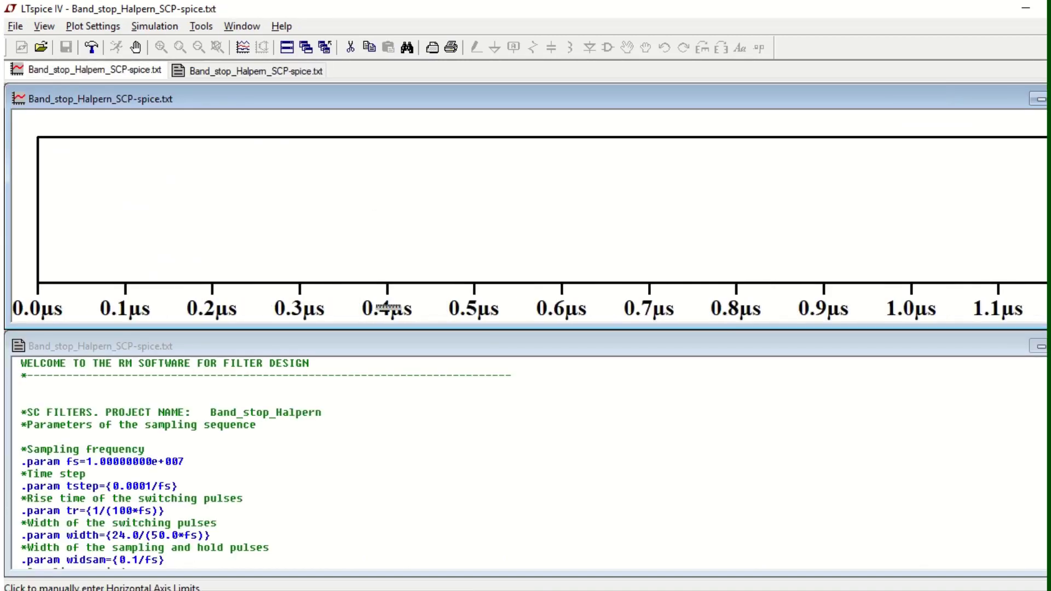
pyautogui.scroll(-3, 294, 442)
pyautogui.scroll(-1, 294, 443)
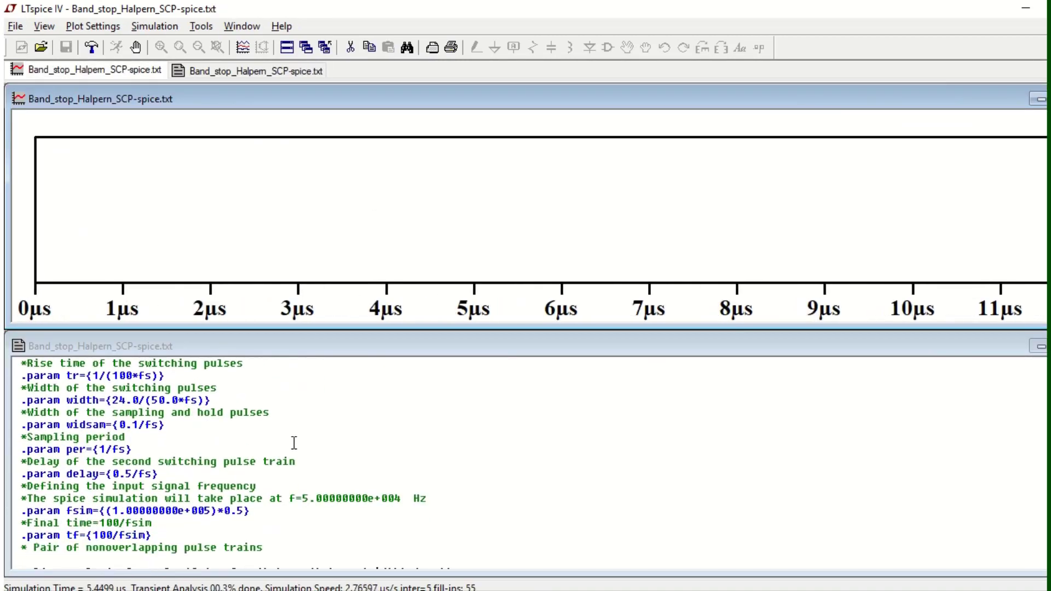
# Change the multiplier in the SCP netlist's fsim parameter line to 2
pyautogui.click(245, 511)
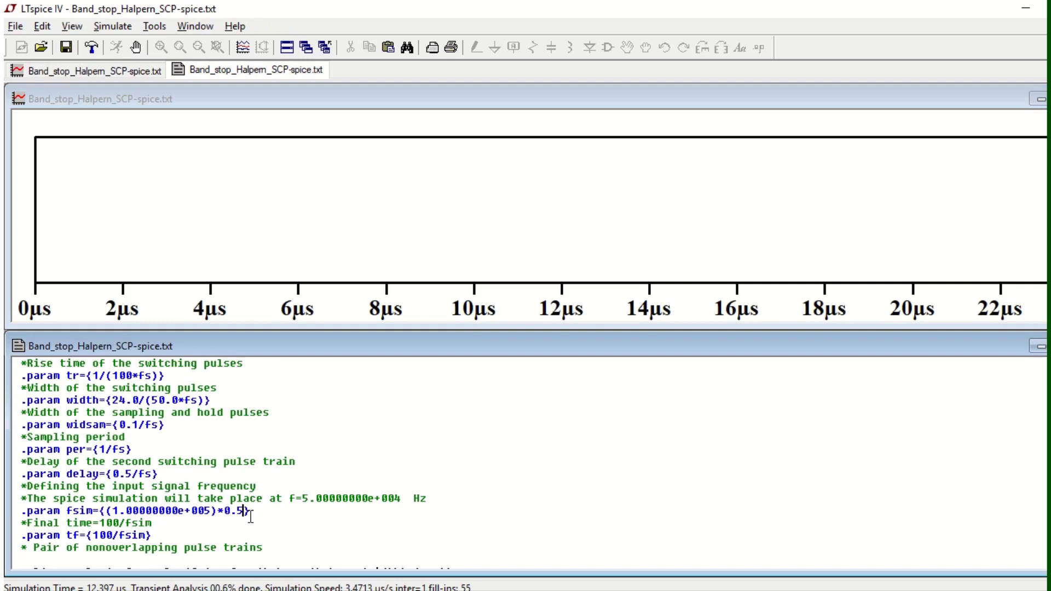
pyautogui.press('BackSpace')
pyautogui.press('BackSpace')
pyautogui.press('BackSpace')
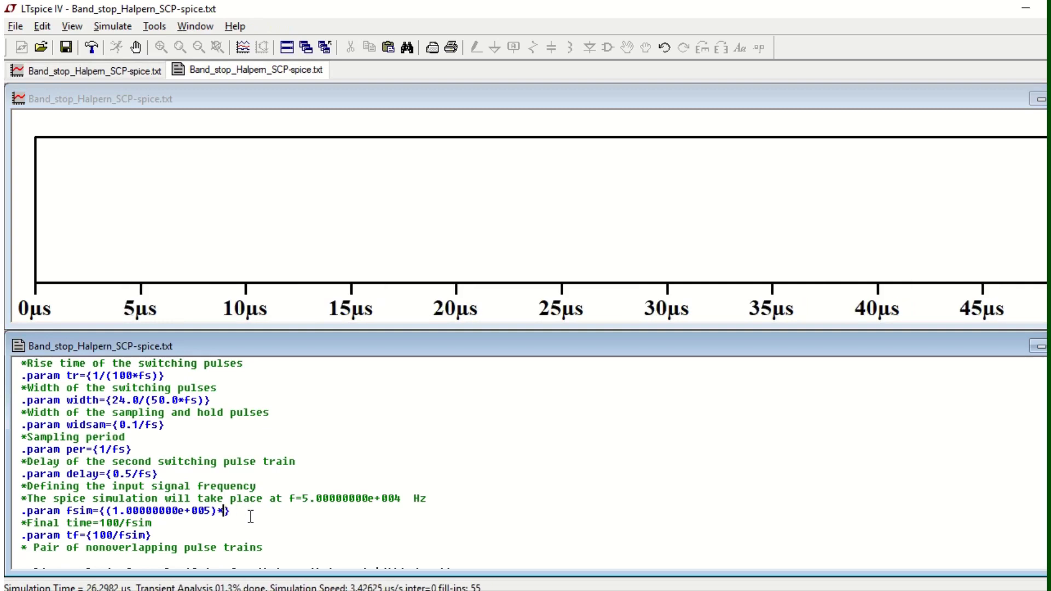
pyautogui.write('2')
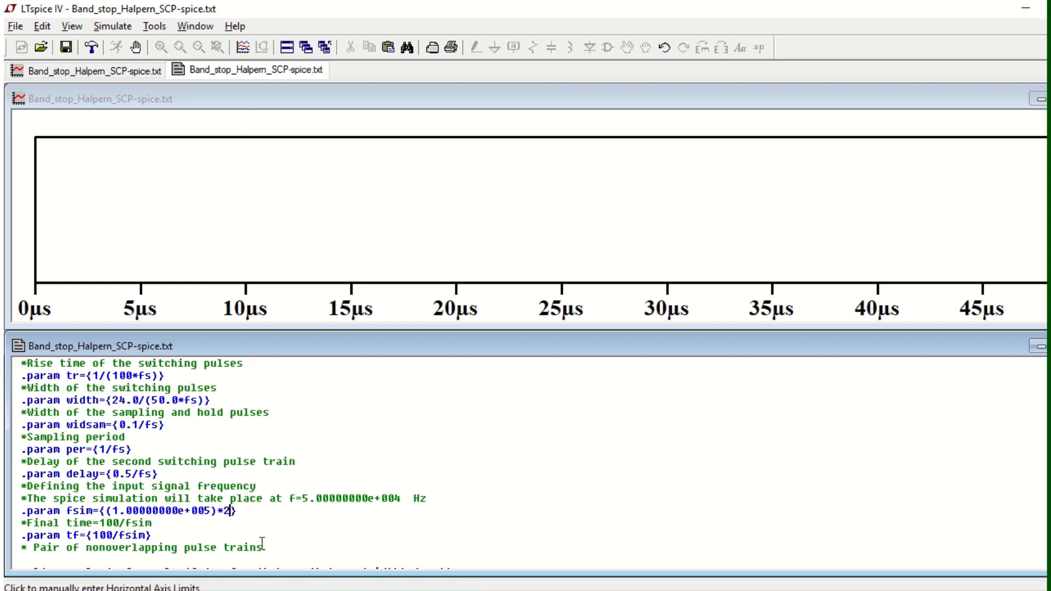
# Plot the V(outal) waveform of the running switched-capacitor transient simulation
pyautogui.click(243, 47)
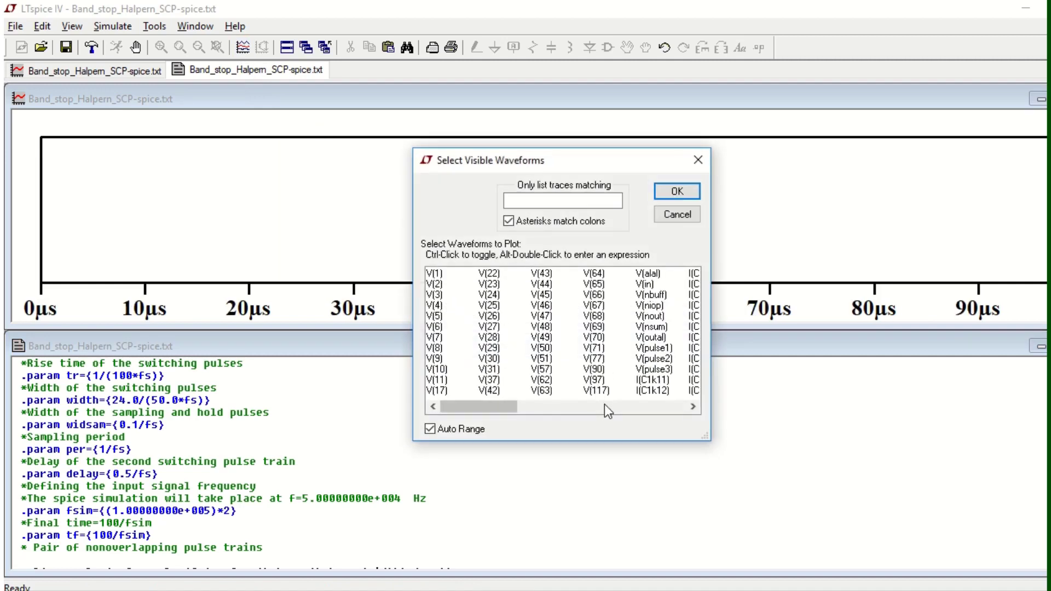
pyautogui.click(693, 408)
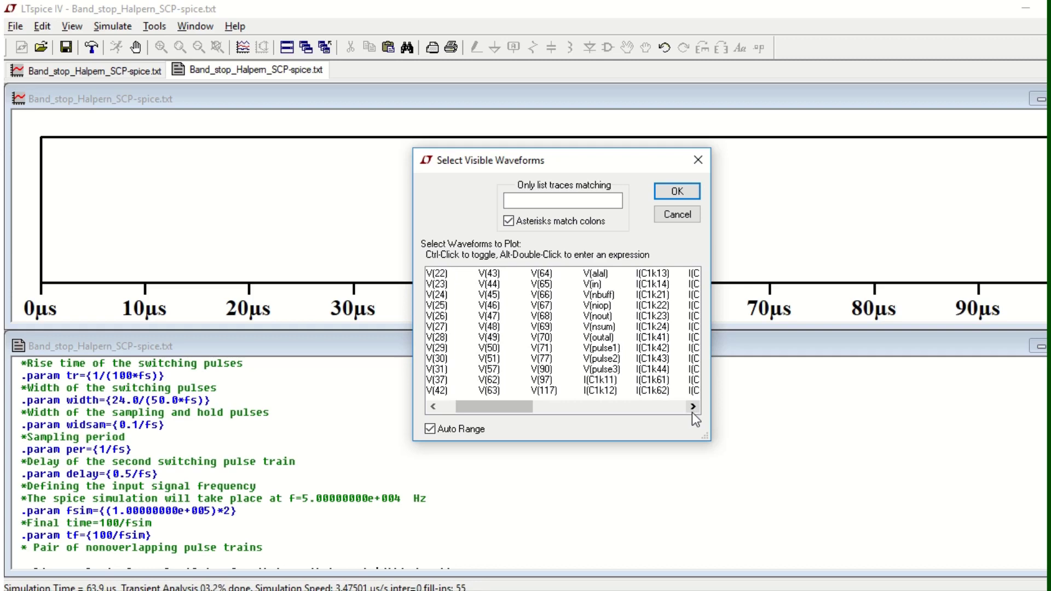
pyautogui.click(607, 338)
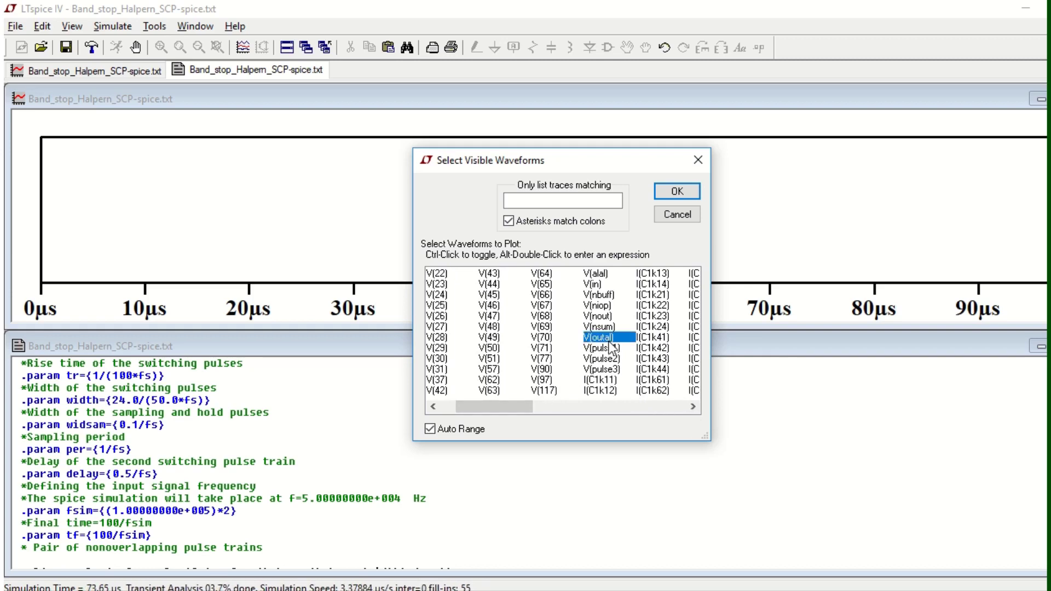
pyautogui.click(690, 193)
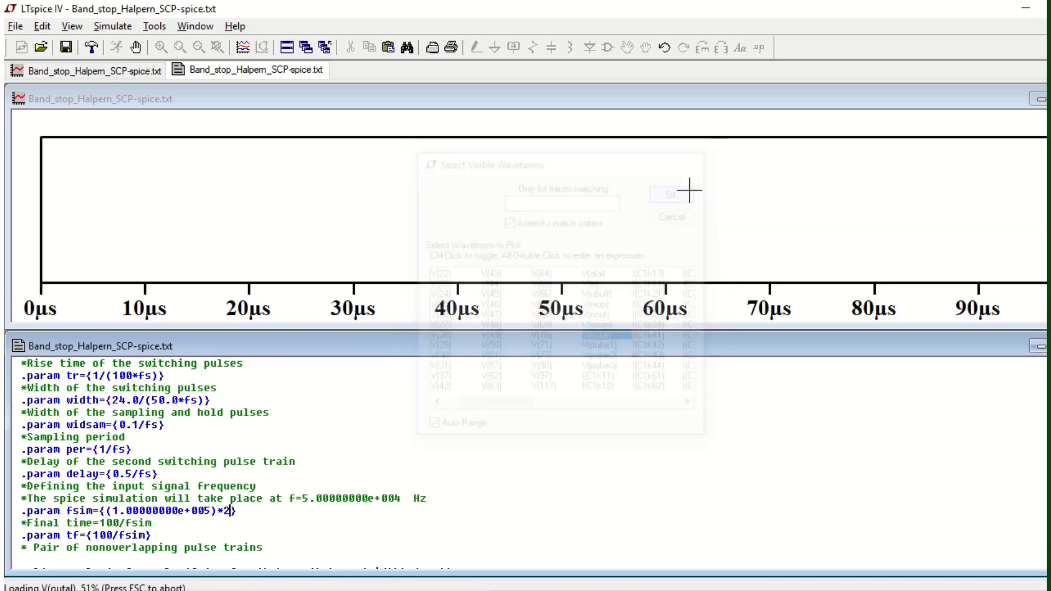
pyautogui.click(686, 340)
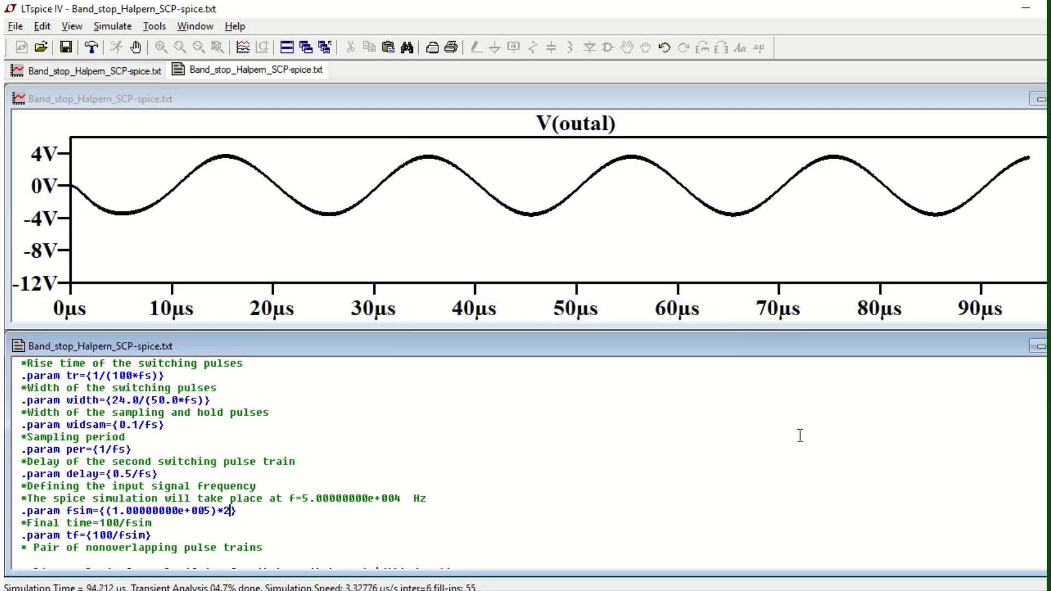
pyautogui.hotkey('ctrl', 'r')
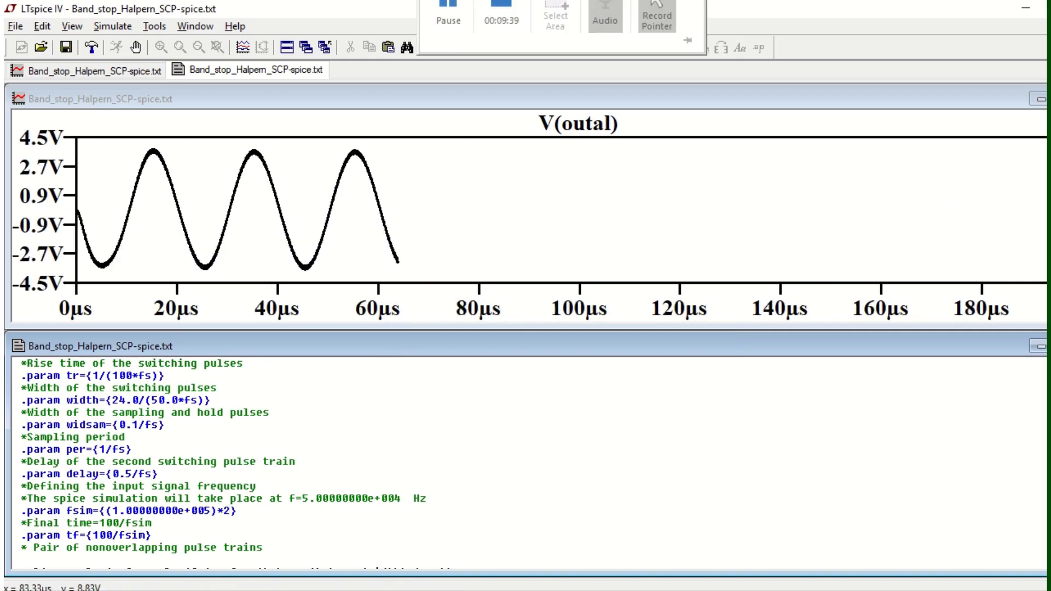
# Open the Band_stop_Halpern_SC-parallel-hrep.html report from the OUTPUT folder and examine its switched-capacitor cells, their capacitances and the summing amplifier
pyautogui.click(600, 340)
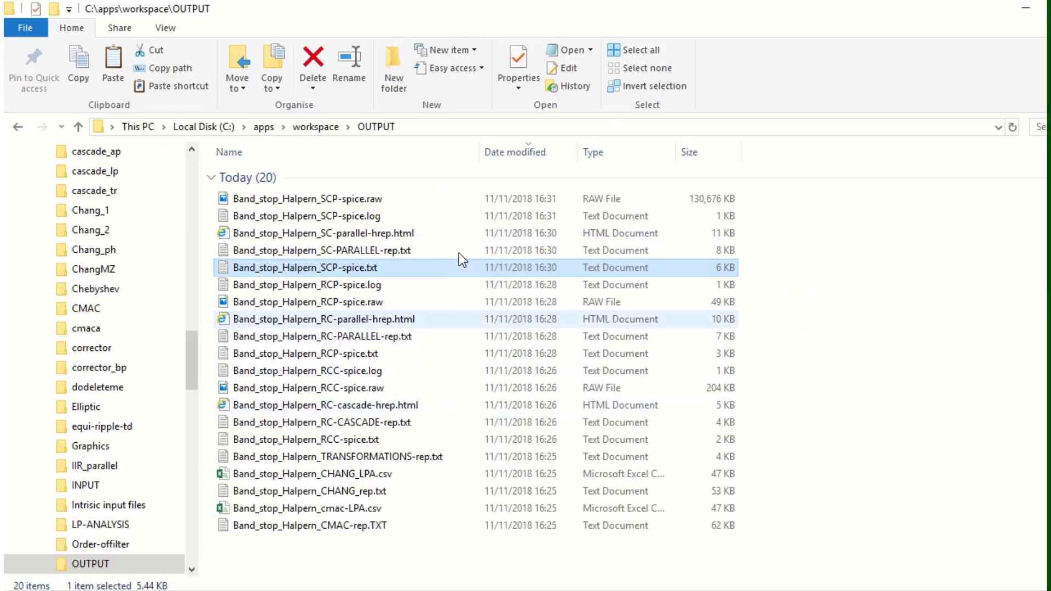
pyautogui.doubleClick(403, 235)
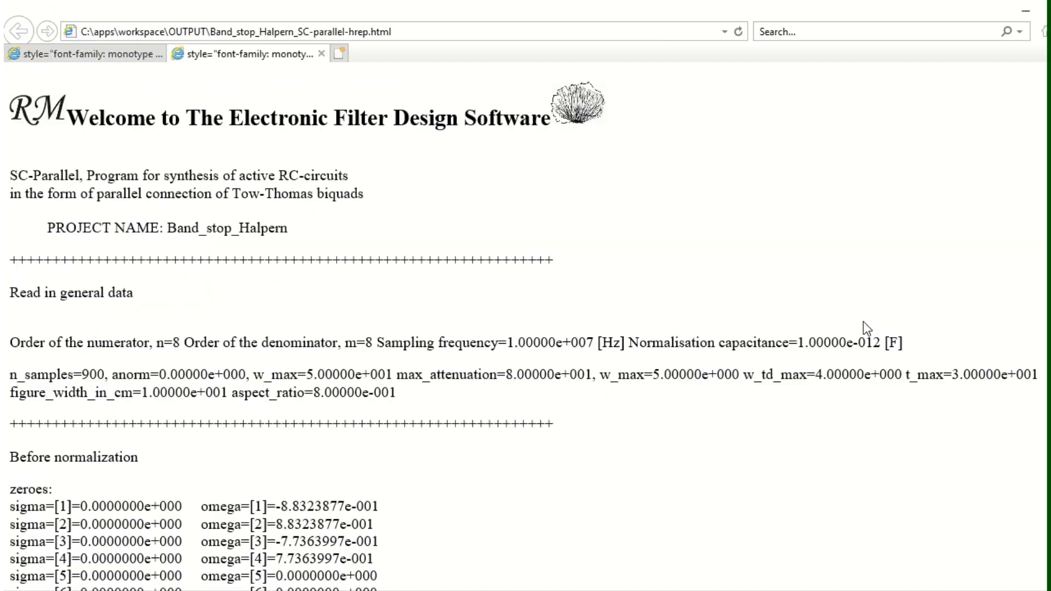
pyautogui.scroll(-15, 784, 359)
pyautogui.scroll(-20, 783, 362)
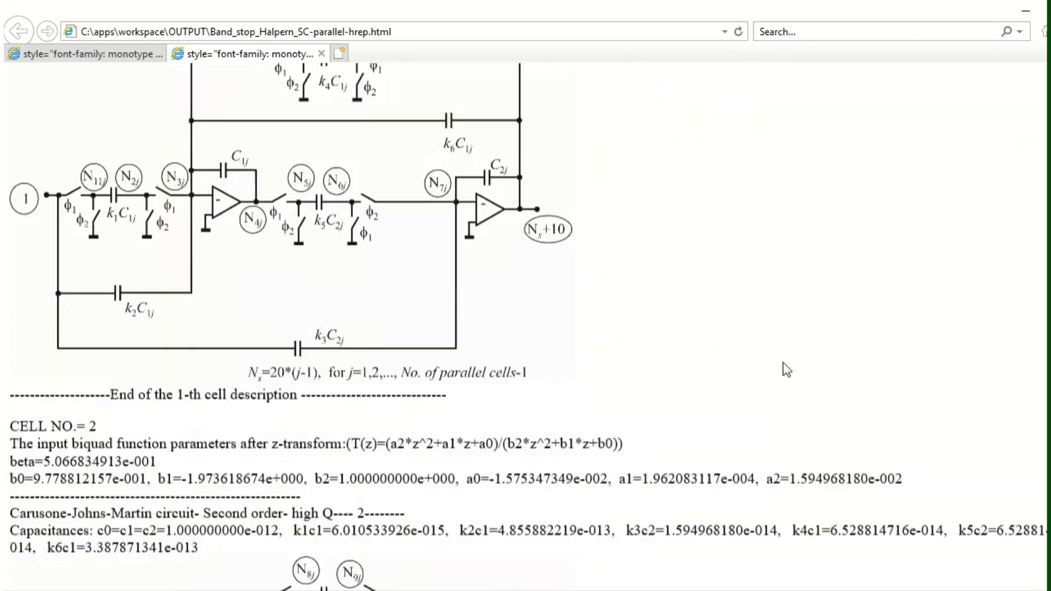
pyautogui.scroll(-13, 784, 362)
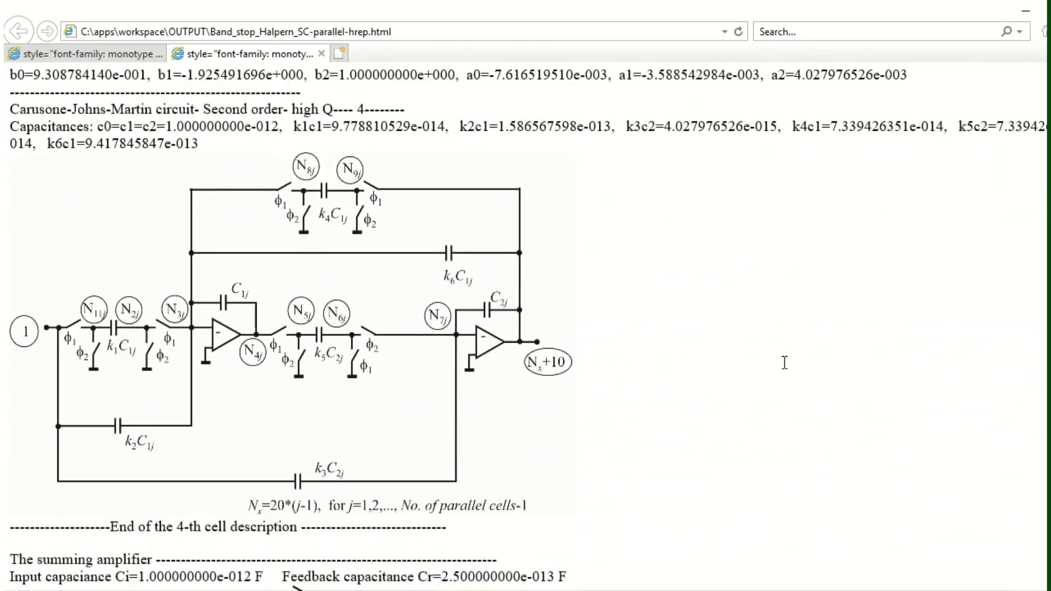
pyautogui.scroll(-12, 783, 363)
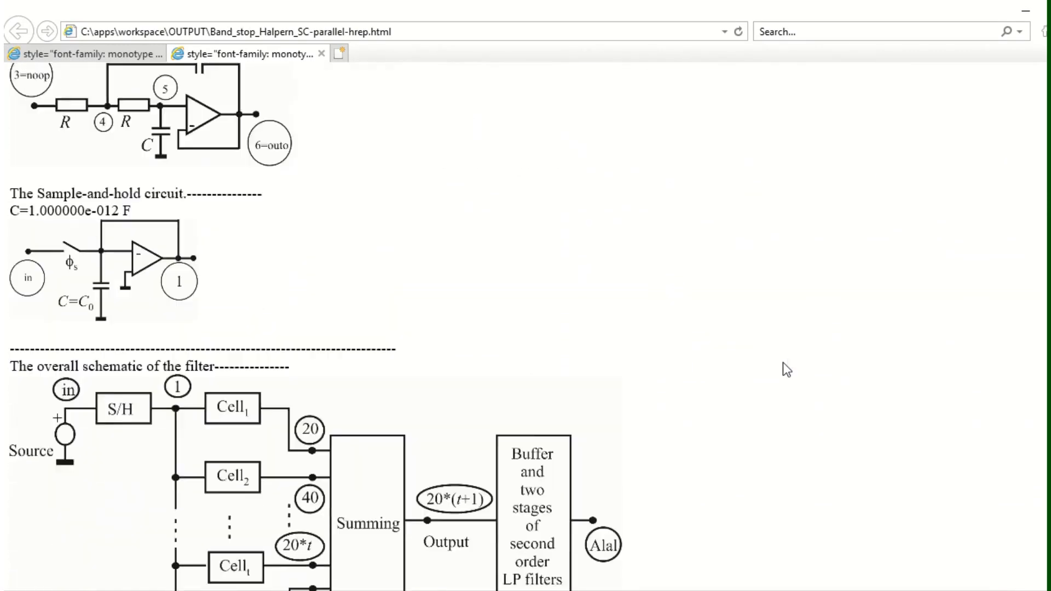
pyautogui.scroll(15, 783, 362)
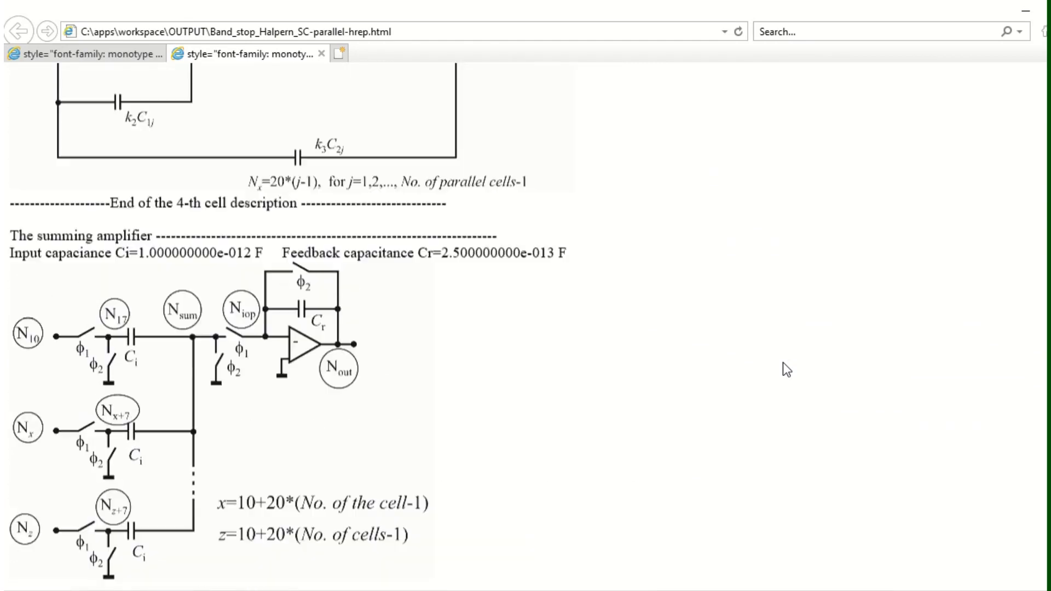
pyautogui.scroll(-2, 782, 362)
pyautogui.scroll(3, 783, 362)
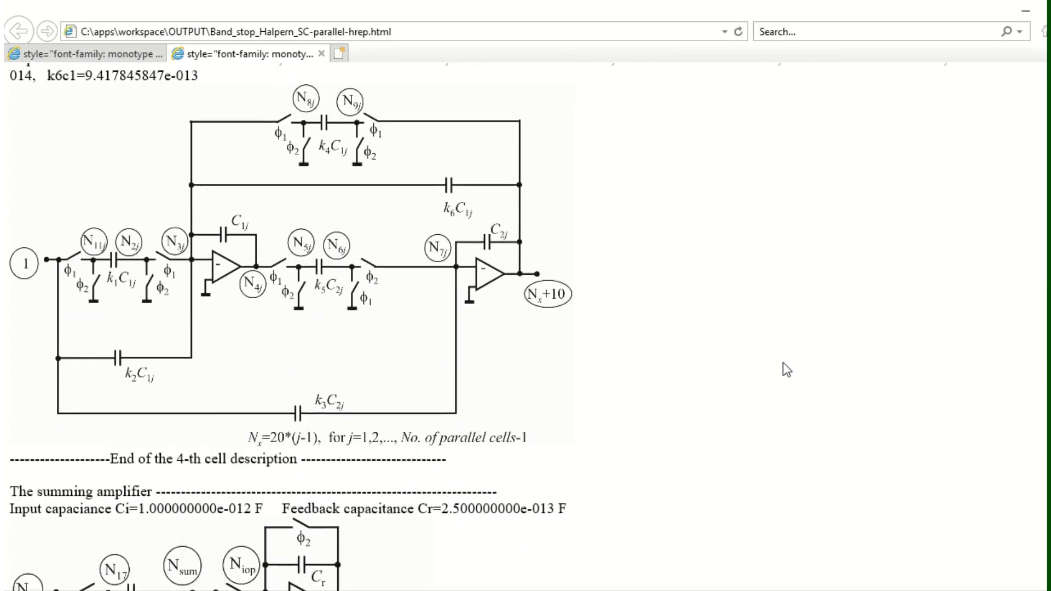
# Review the report's summing amplifier, antialiasing cell, sample-and-hold circuit and overall filter schematic, and close only that report
pyautogui.scroll(-8, 782, 362)
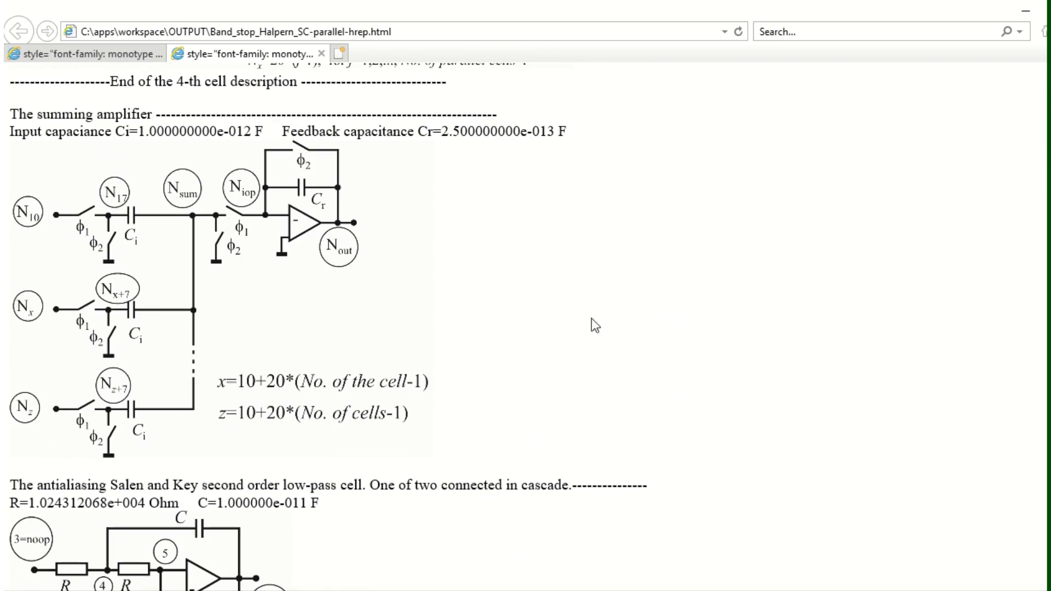
pyautogui.scroll(-5, 732, 253)
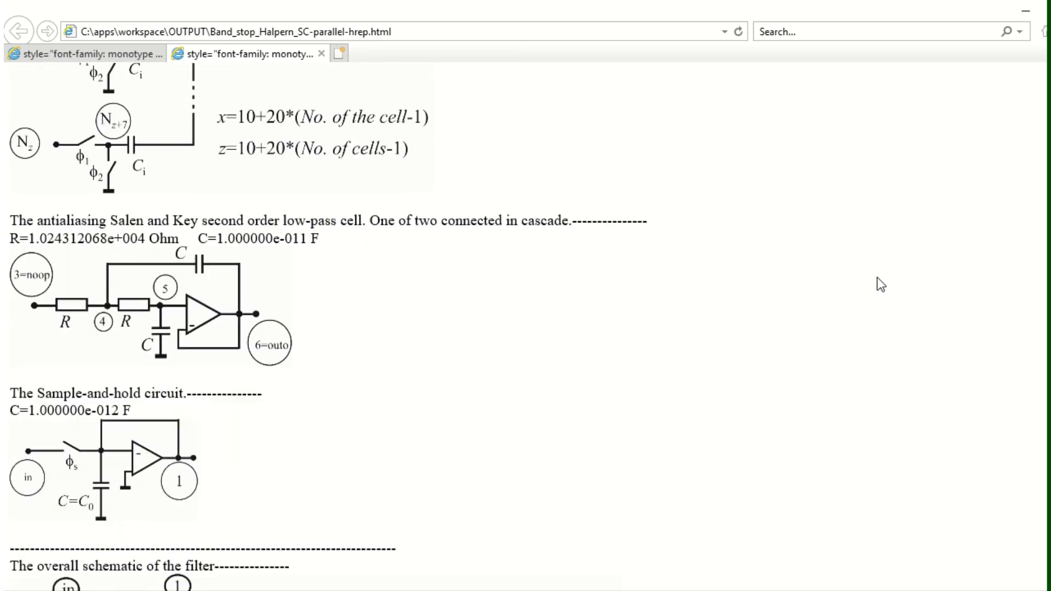
pyautogui.scroll(-5, 876, 279)
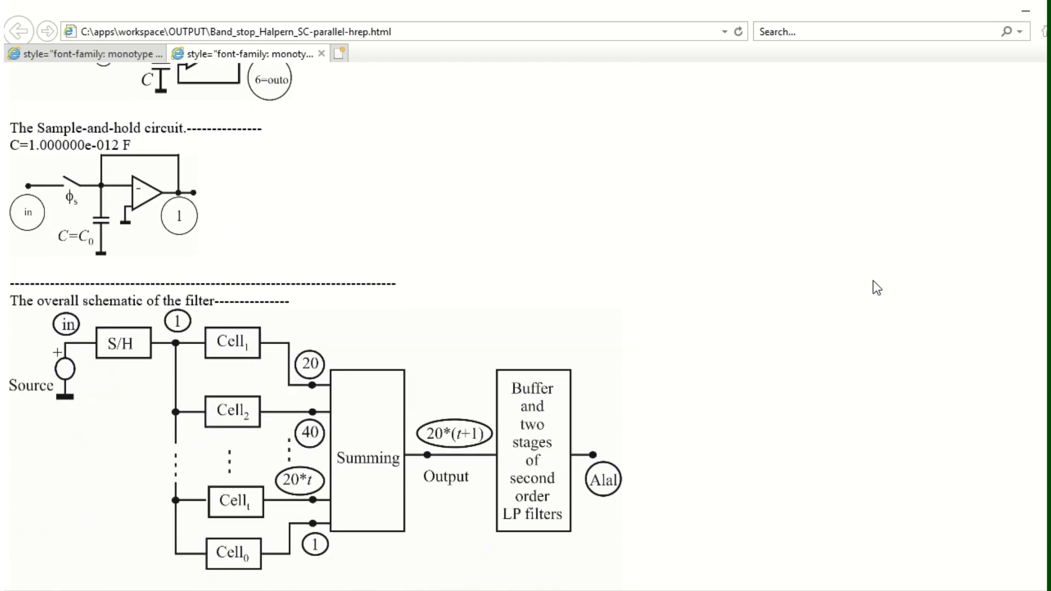
pyautogui.scroll(3, 876, 287)
pyautogui.scroll(-5, 877, 287)
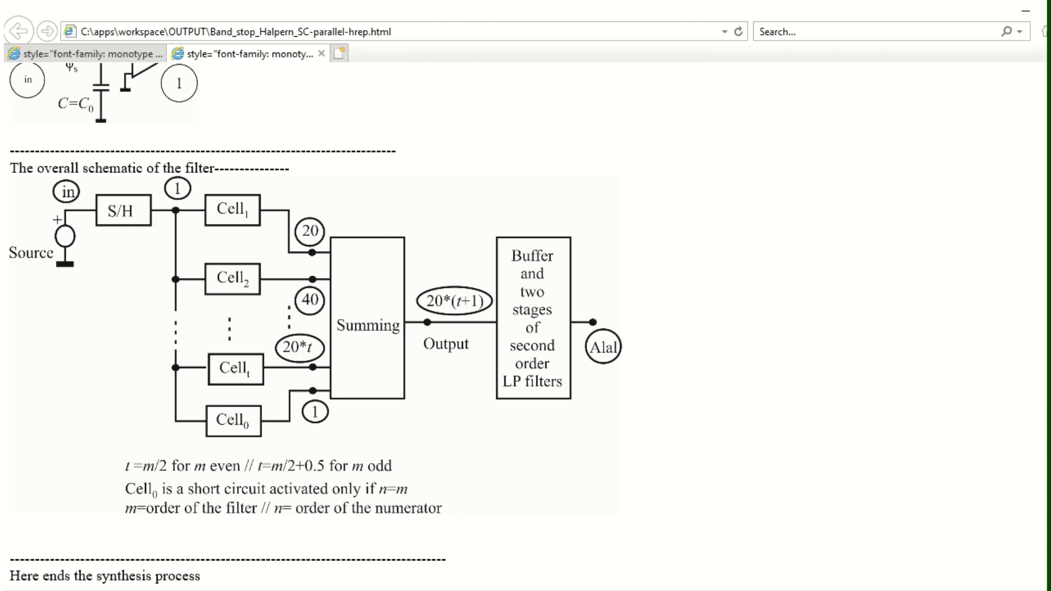
pyautogui.hotkey('alt', 'F4')
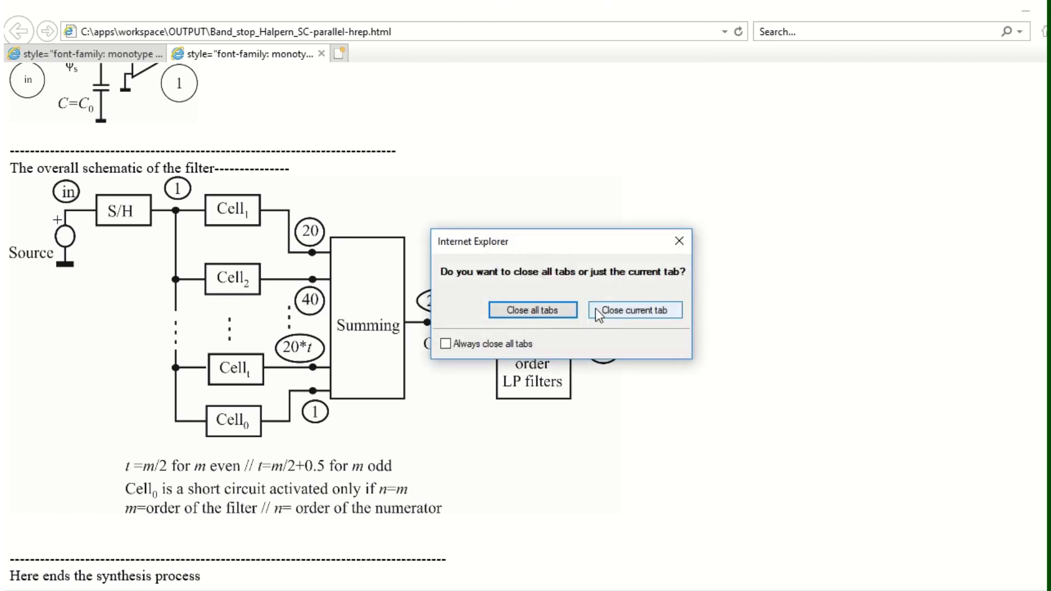
pyautogui.click(598, 309)
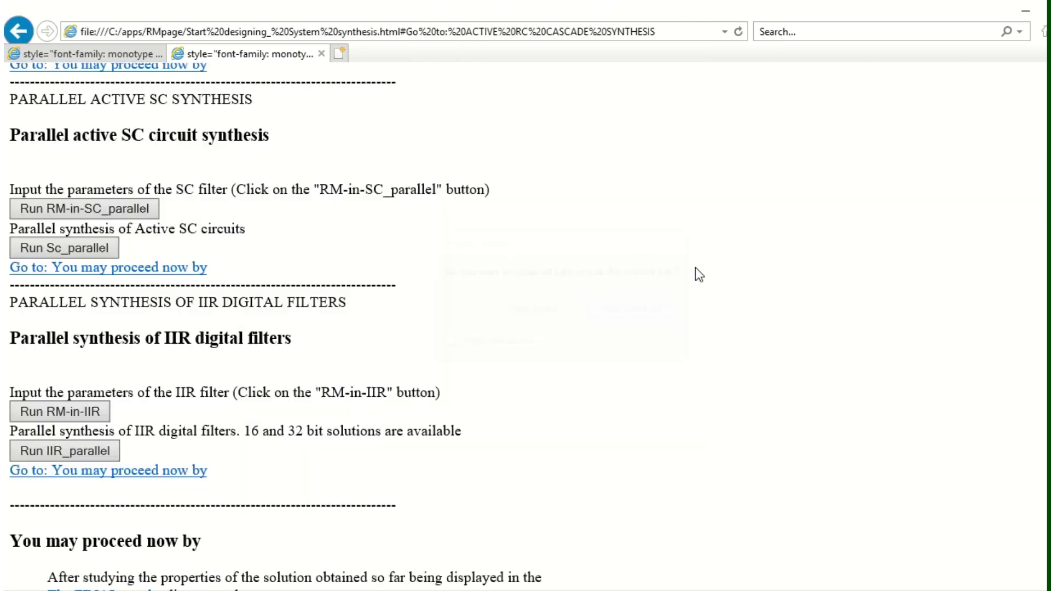
# Enter a 10000 kHz sampling frequency through RM-in-IIR, and run the IIR_parallel digital filter synthesis
pyautogui.click(84, 420)
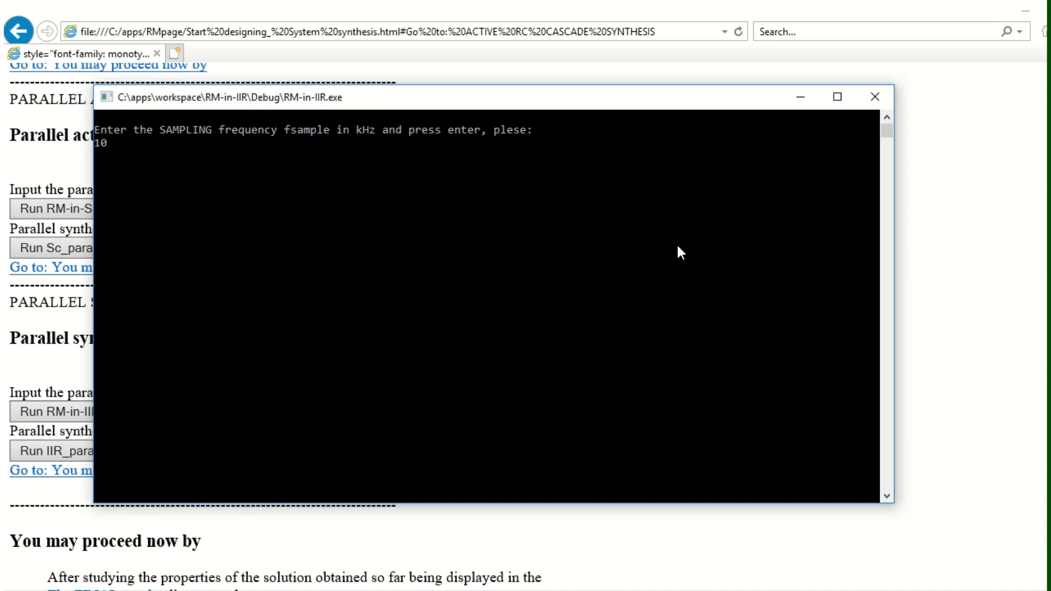
pyautogui.press('Return')
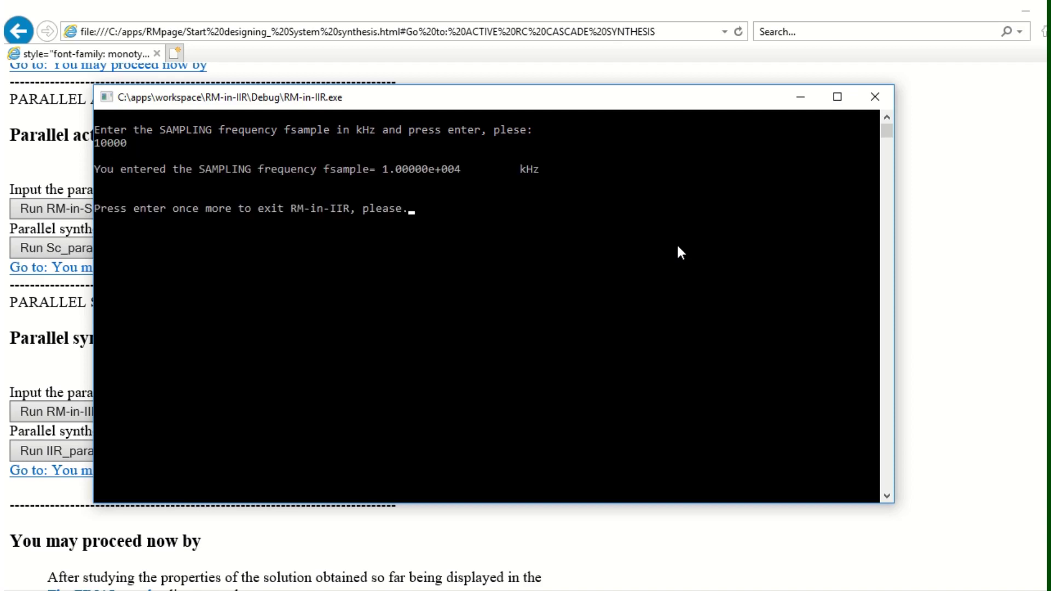
pyautogui.press('Return')
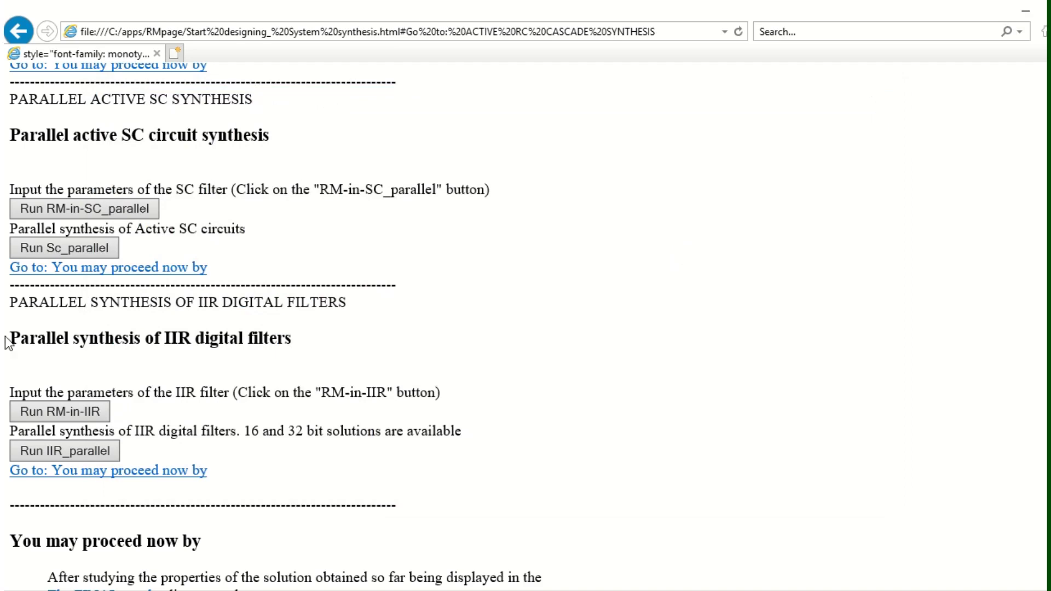
pyautogui.click(70, 456)
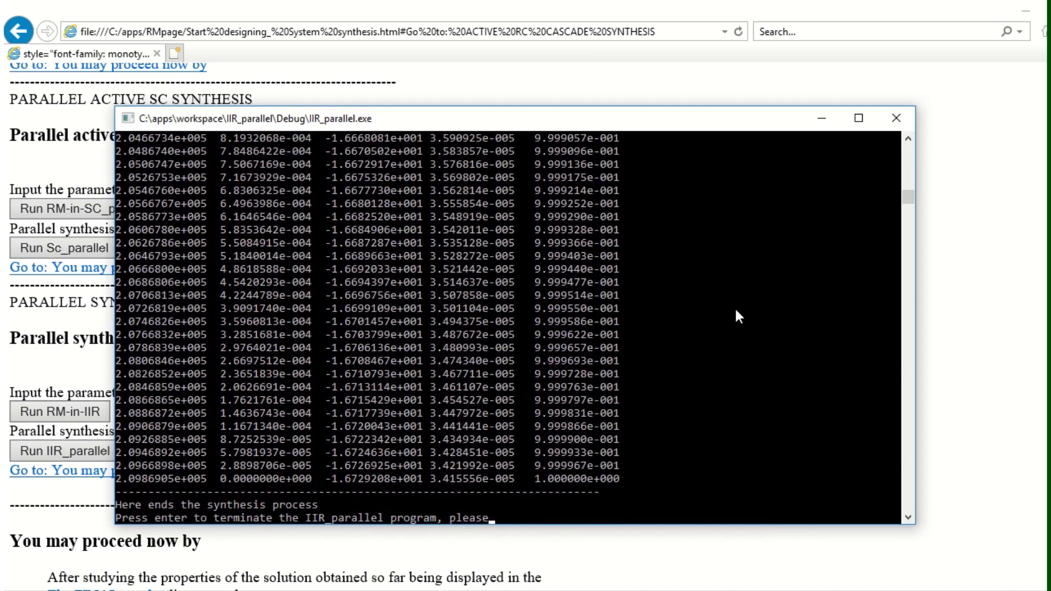
pyautogui.press('Return')
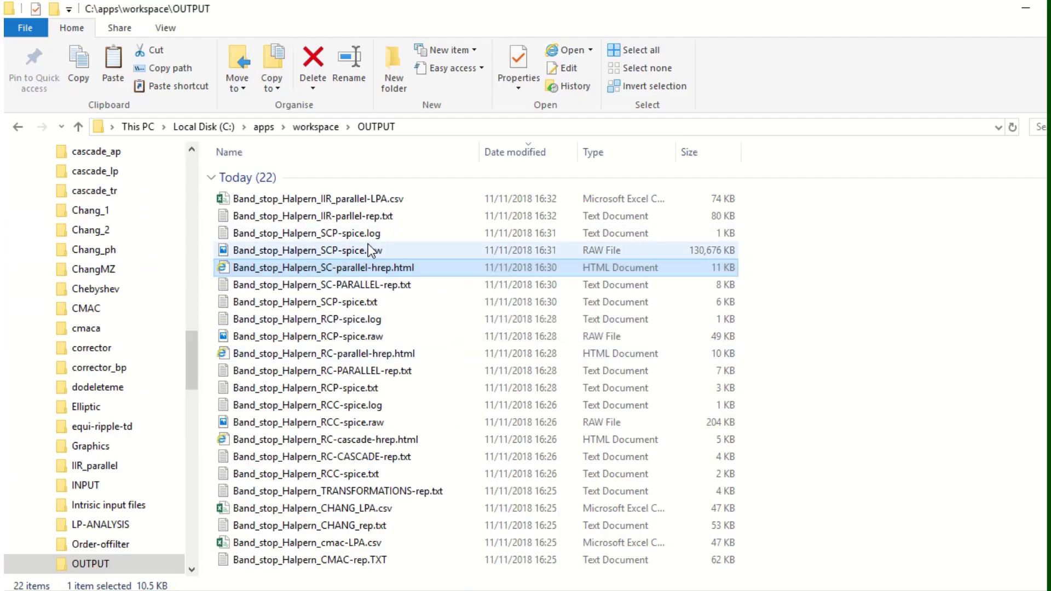
# Open Band_stop_Halpern_IIR_parallel-LPA.csv from the OUTPUT folder in Excel and chart A3:E1002 as an X Y Scatter with Smooth Lines
pyautogui.doubleClick(389, 199)
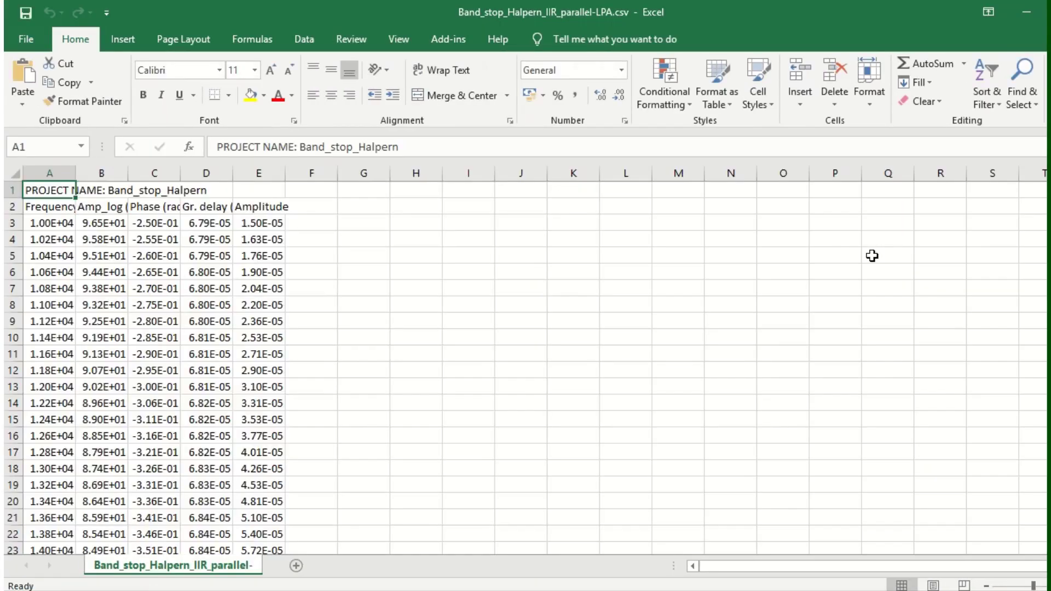
pyautogui.click(36, 224)
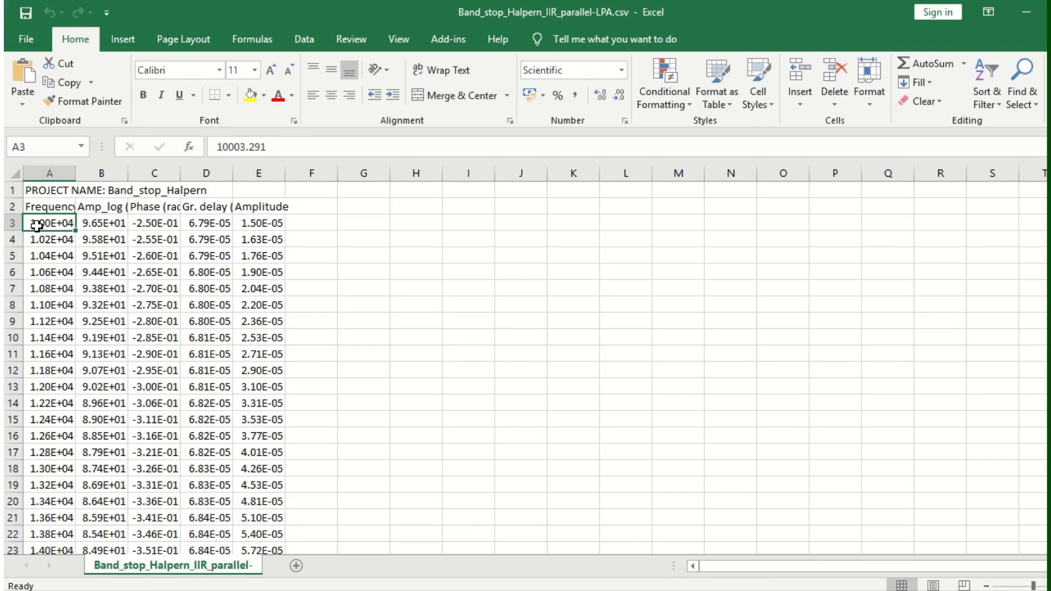
pyautogui.hotkey('ctrl', 'shift', 'End')
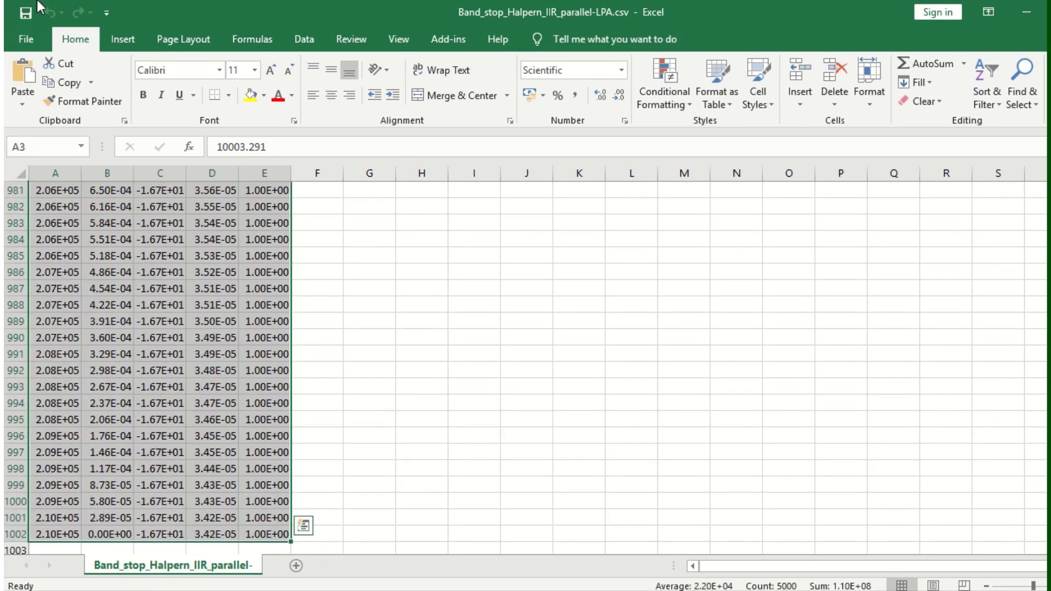
pyautogui.click(120, 47)
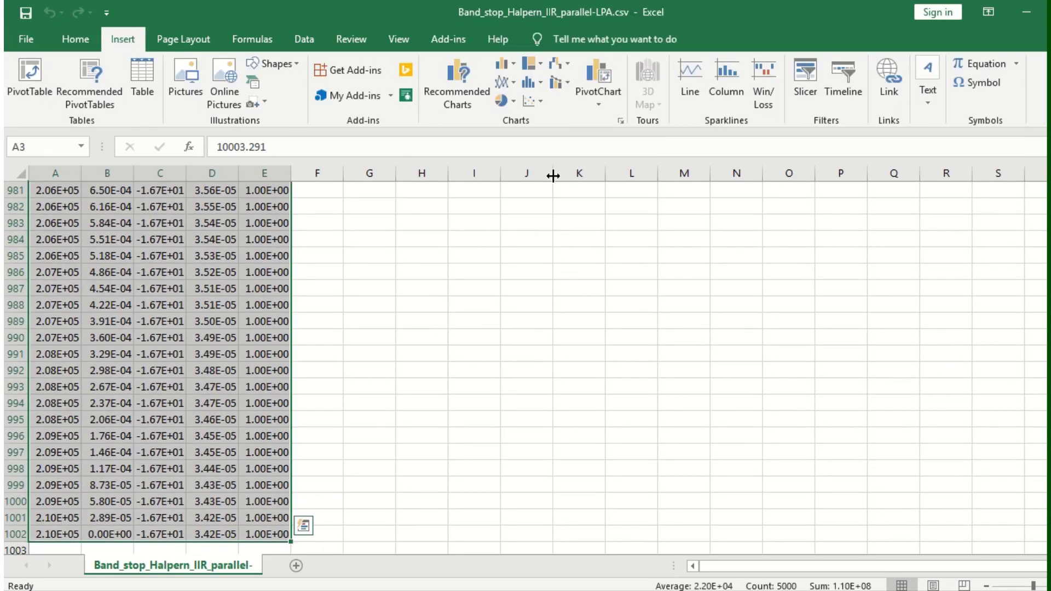
pyautogui.click(508, 86)
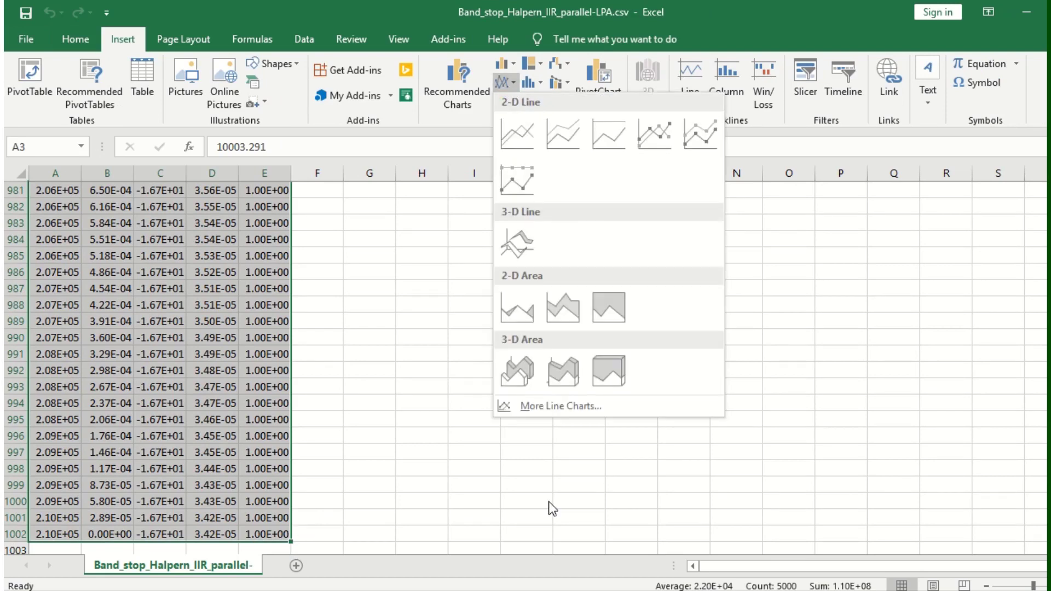
pyautogui.click(563, 409)
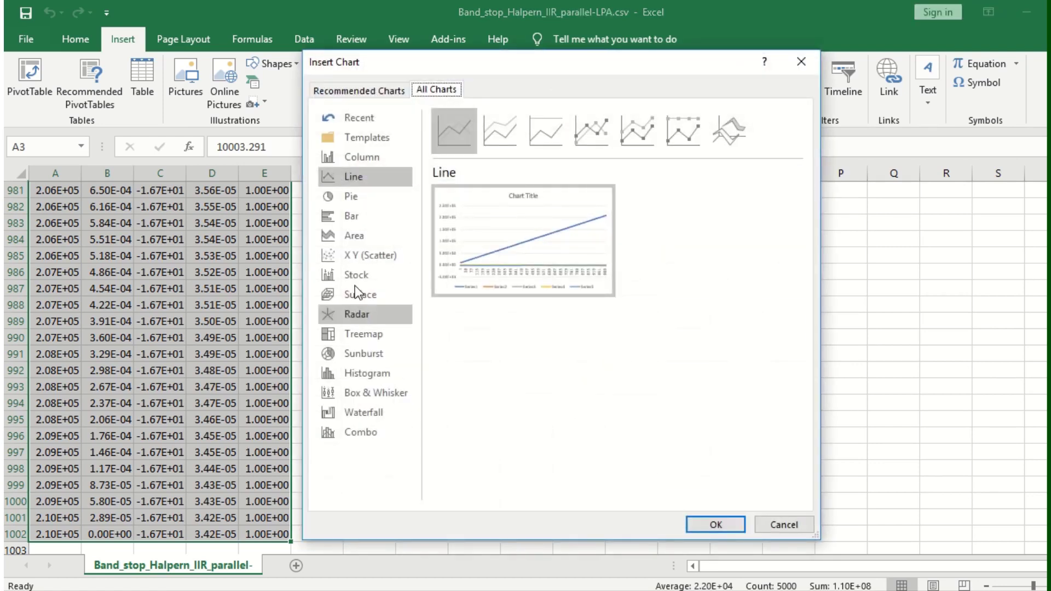
pyautogui.click(368, 264)
pyautogui.click(552, 133)
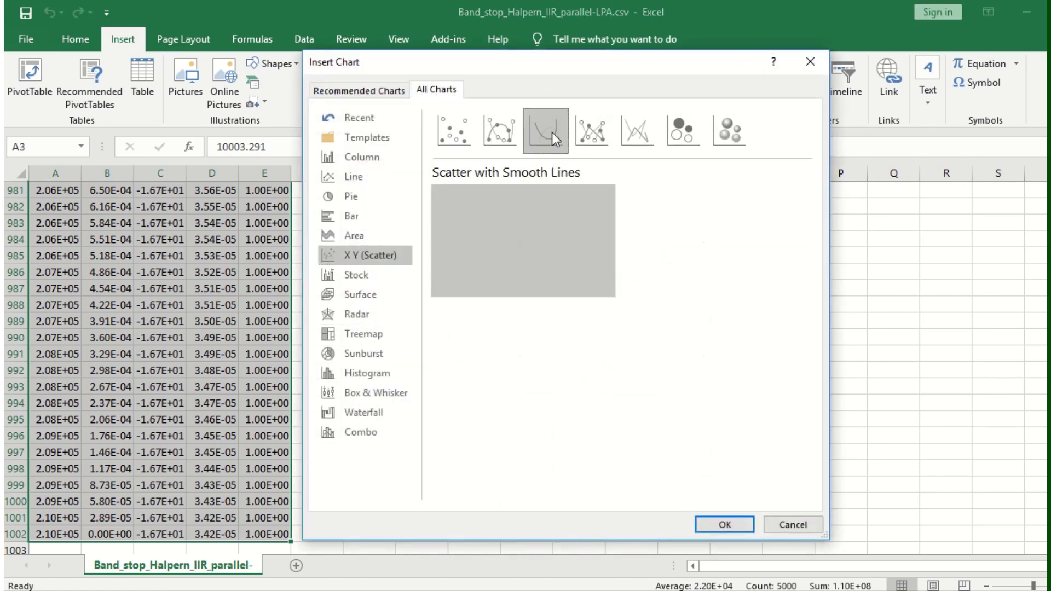
pyautogui.click(725, 525)
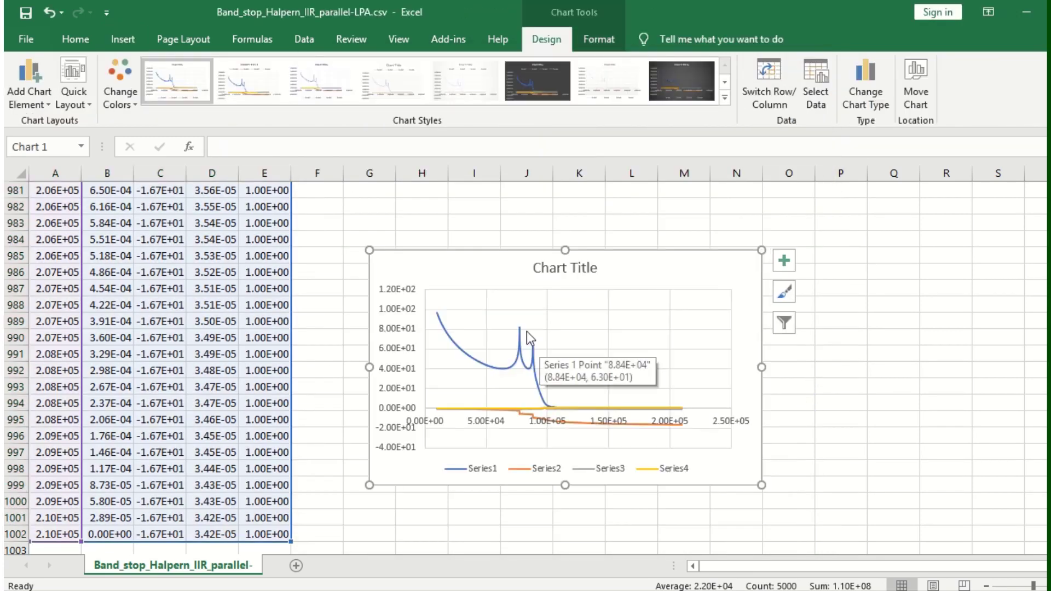
# Move the chart over columns D to K and examine its four response curves
pyautogui.keyDown('ctrl'); pyautogui.scroll(2, 521, 326); pyautogui.keyUp('ctrl')
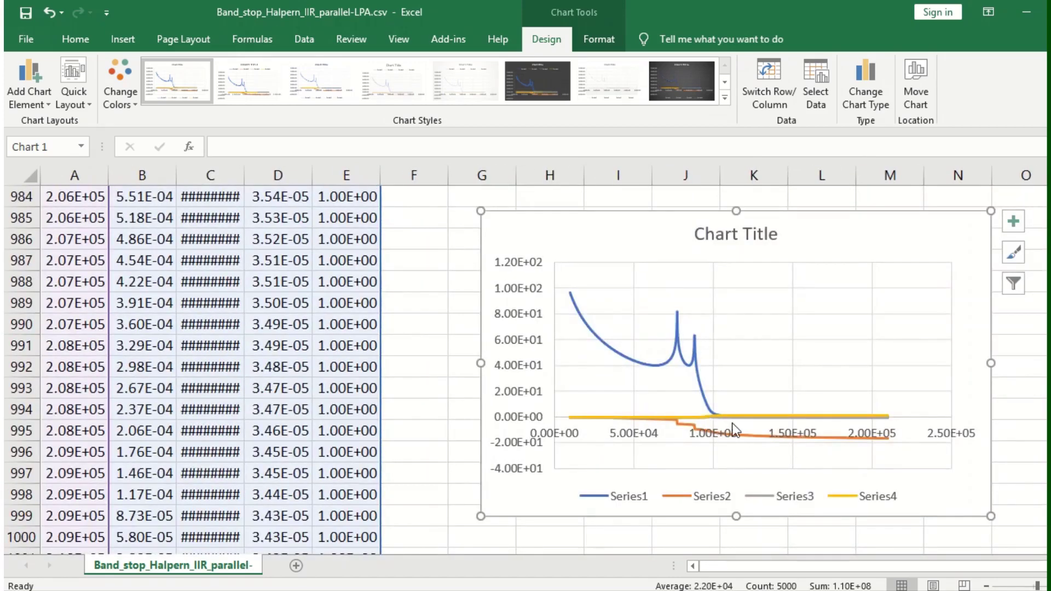
pyautogui.keyDown('ctrl'); pyautogui.scroll(2, 758, 441); pyautogui.keyUp('ctrl')
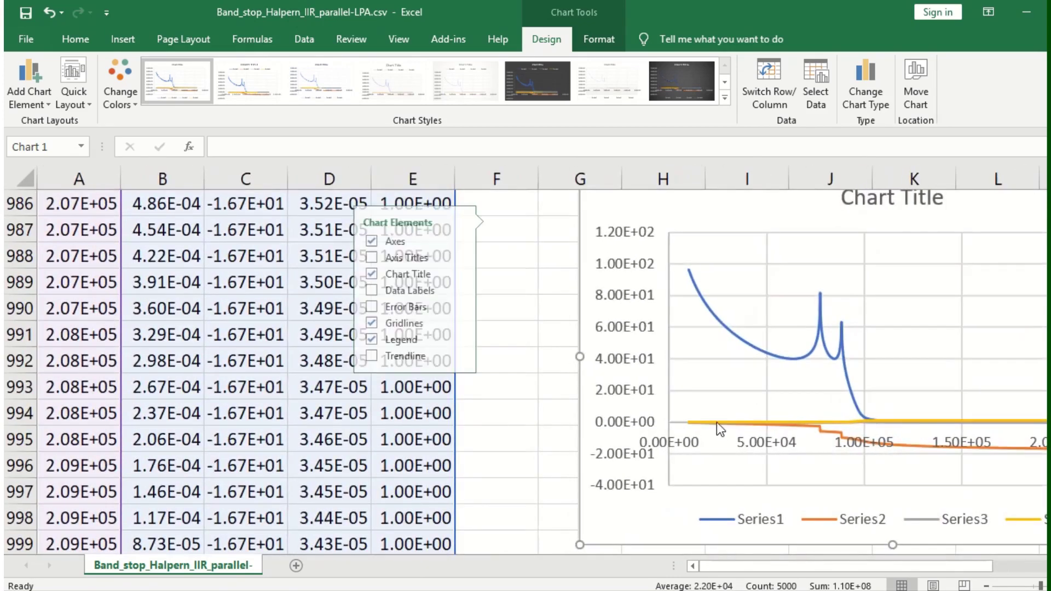
pyautogui.moveTo(610, 508); pyautogui.dragTo(352, 530)
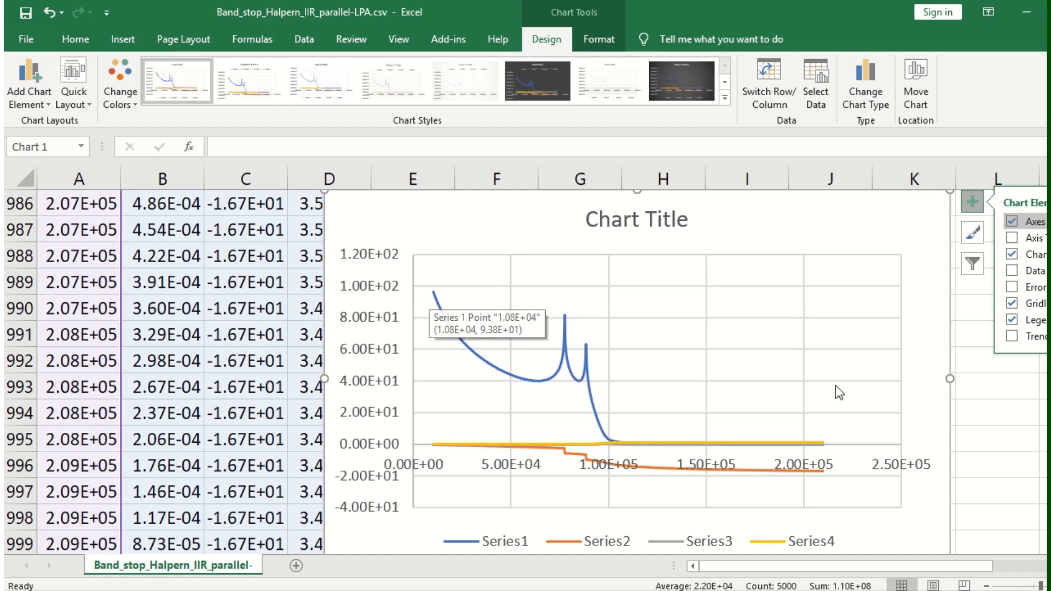
# Remove Series1, Series2 and Series4 from the chart one after another to inspect the remaining curves, and close the workbook without saving
pyautogui.click(561, 361)
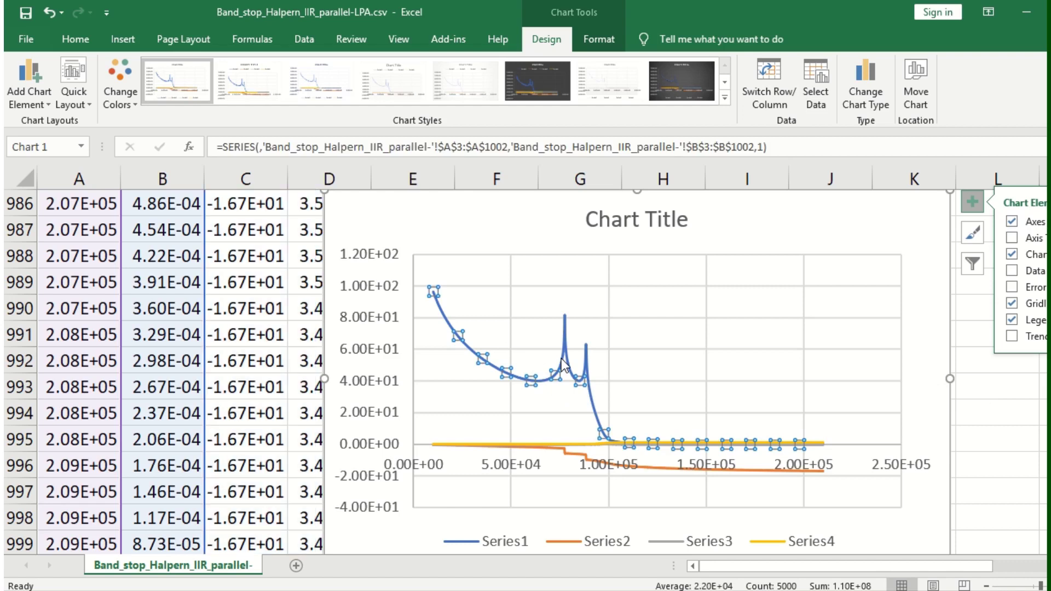
pyautogui.press('Delete')
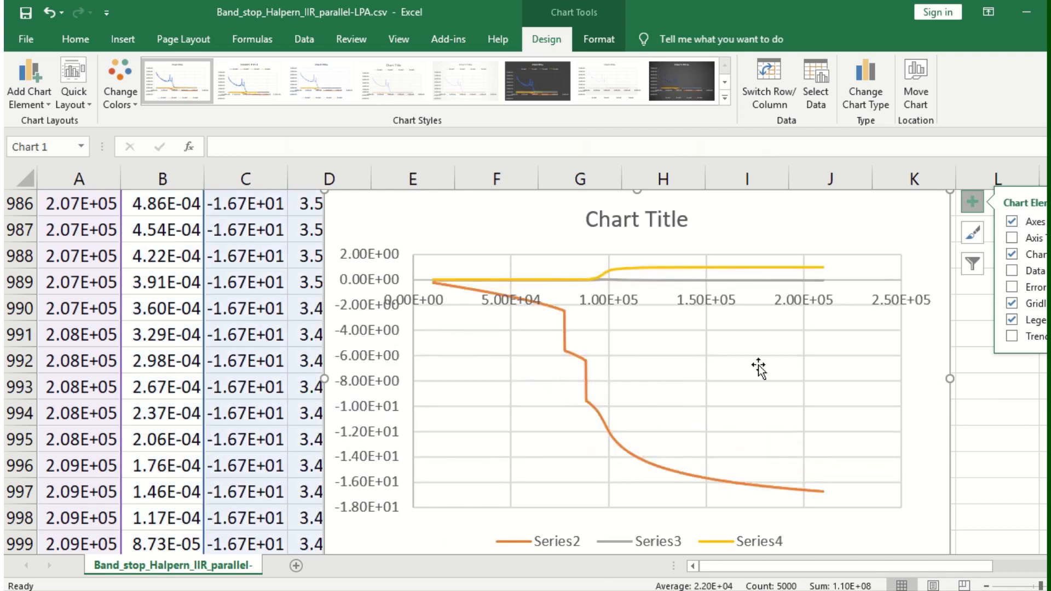
pyautogui.click(601, 423)
pyautogui.press('Delete')
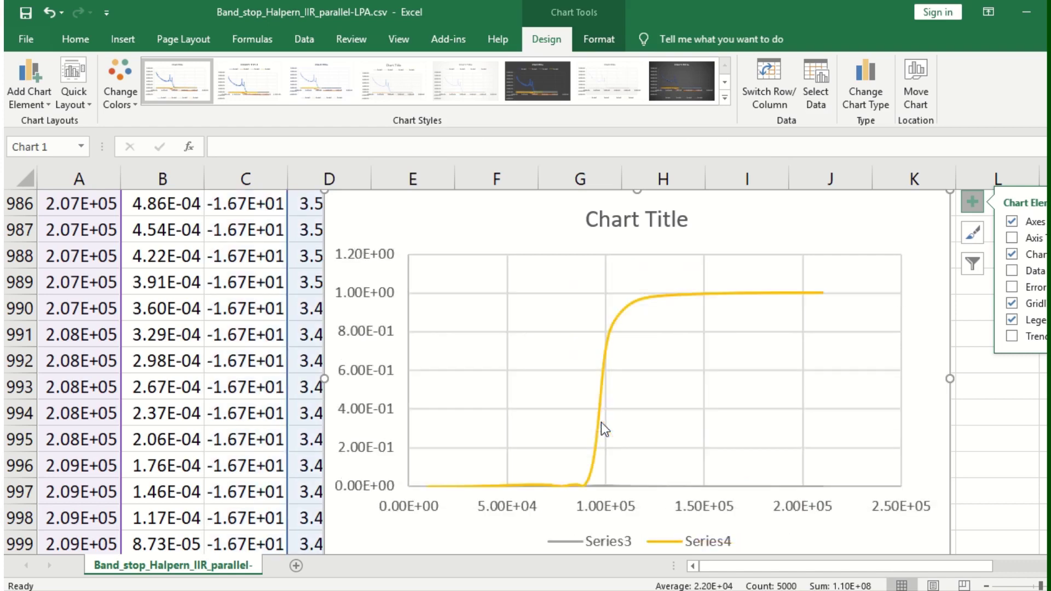
pyautogui.click(780, 291)
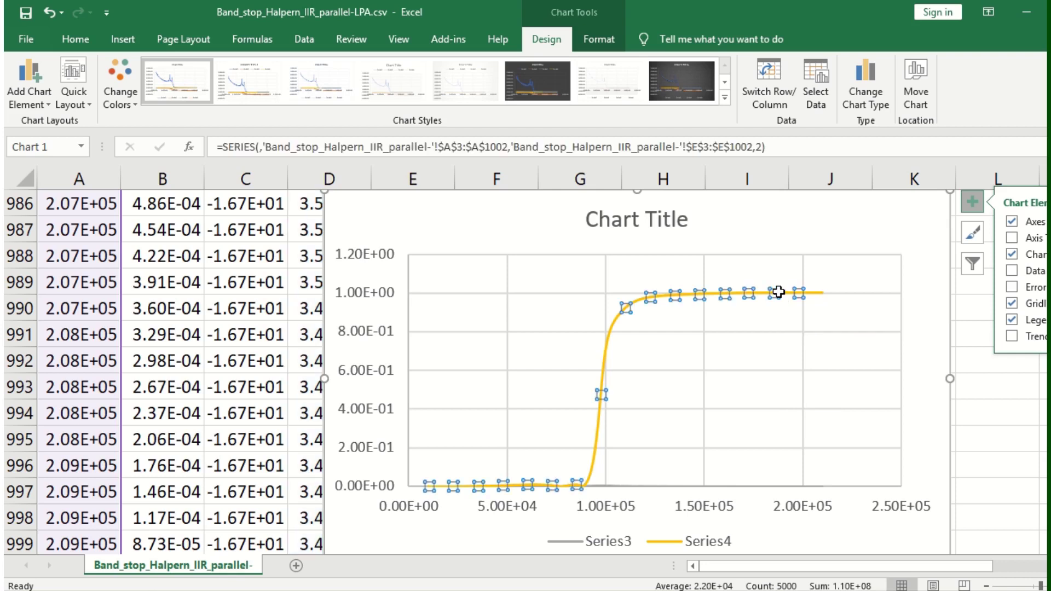
pyautogui.press('Delete')
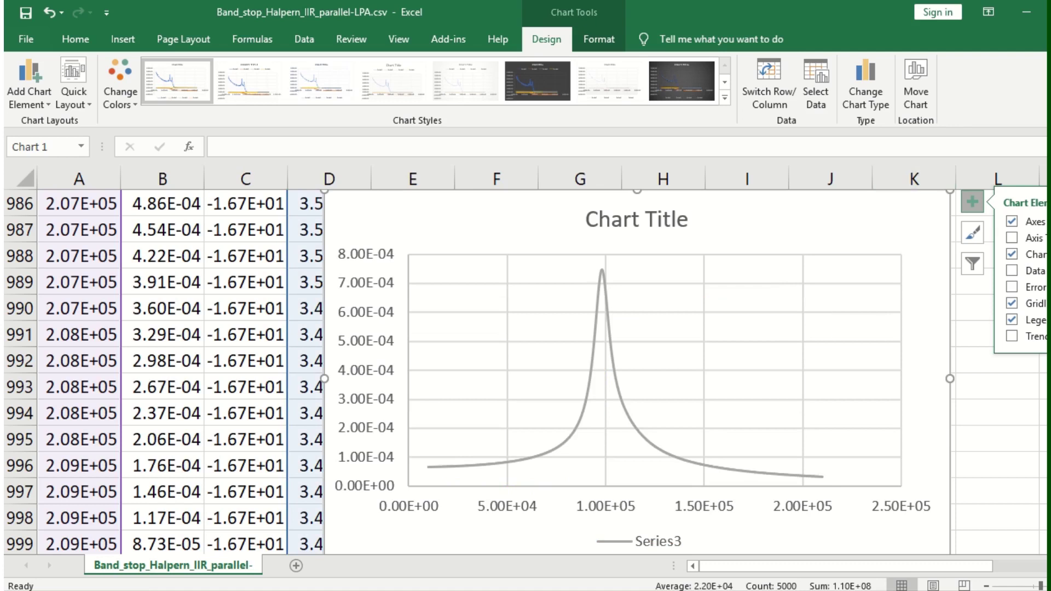
pyautogui.click(1046, 6)
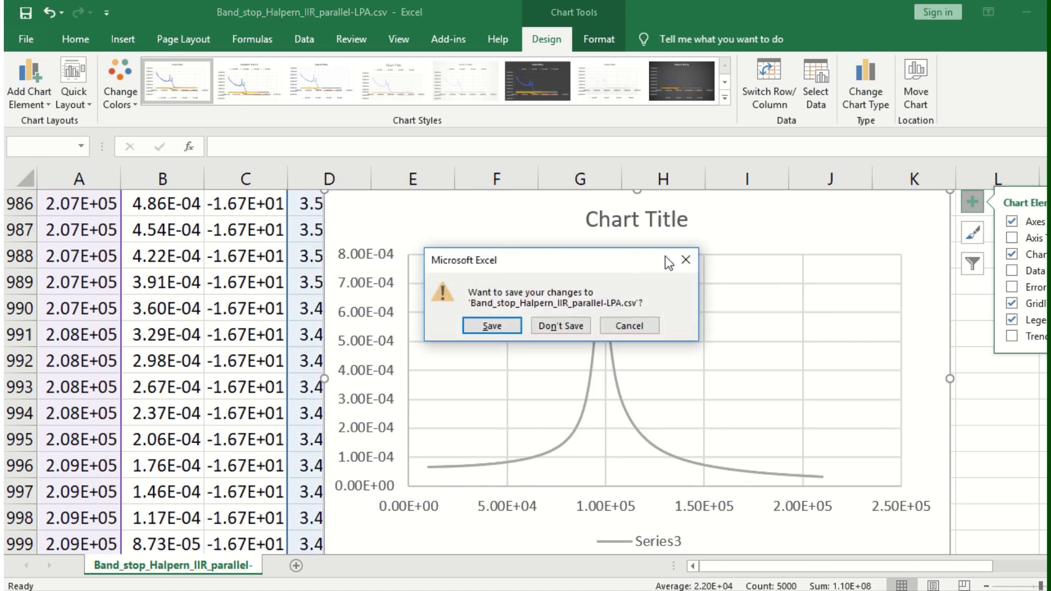
pyautogui.click(572, 325)
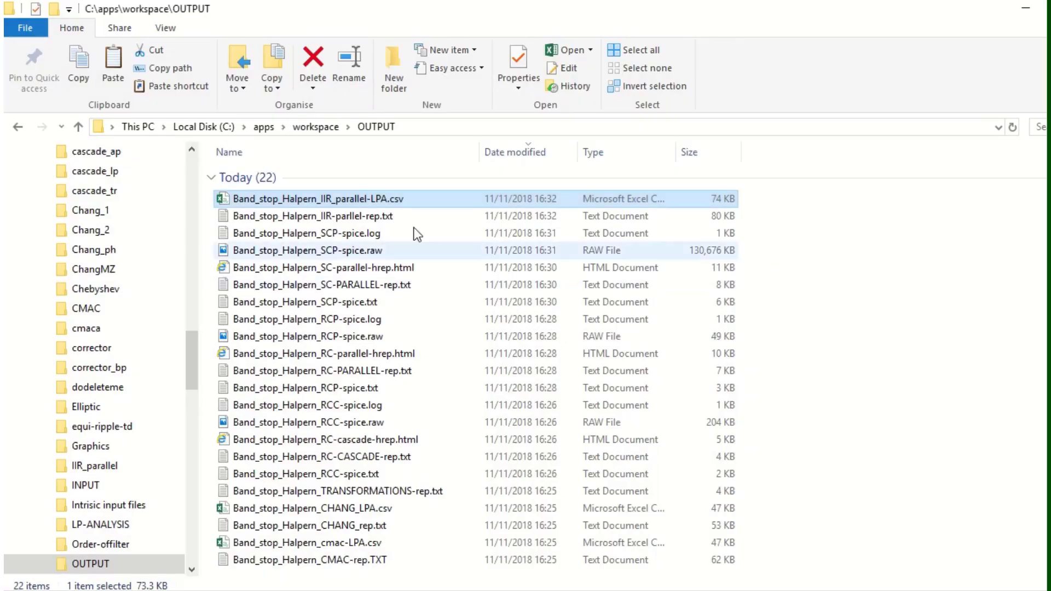
# Open the Band_stop_Halpern_IIR-parllel-rep.txt report, examine the pole residues and the exact, 16-bit and 32-bit z-domain coefficients, and close it
pyautogui.click(385, 217)
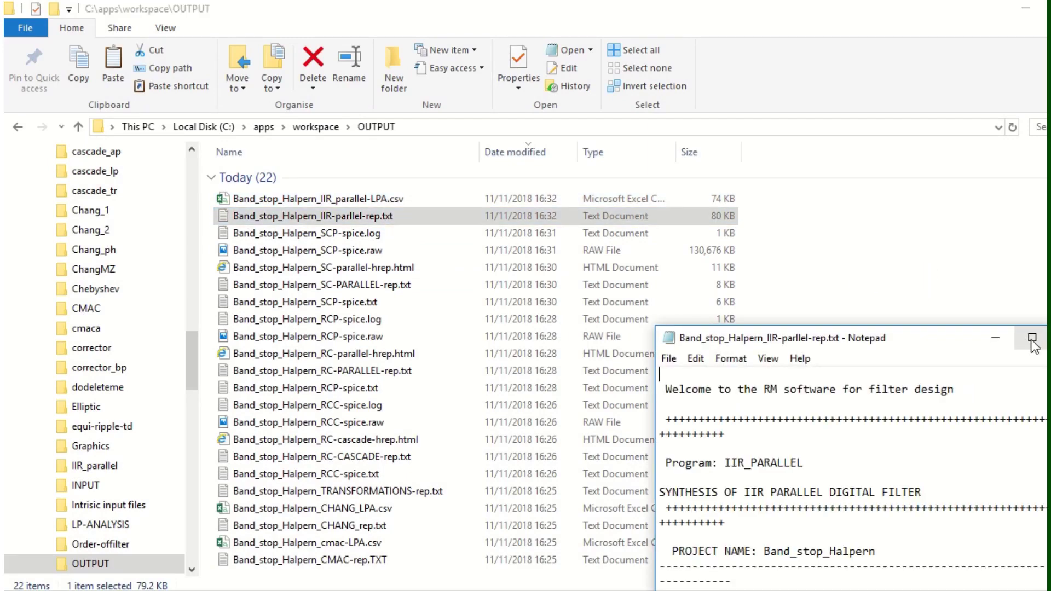
pyautogui.click(1032, 338)
pyautogui.scroll(-10, 829, 335)
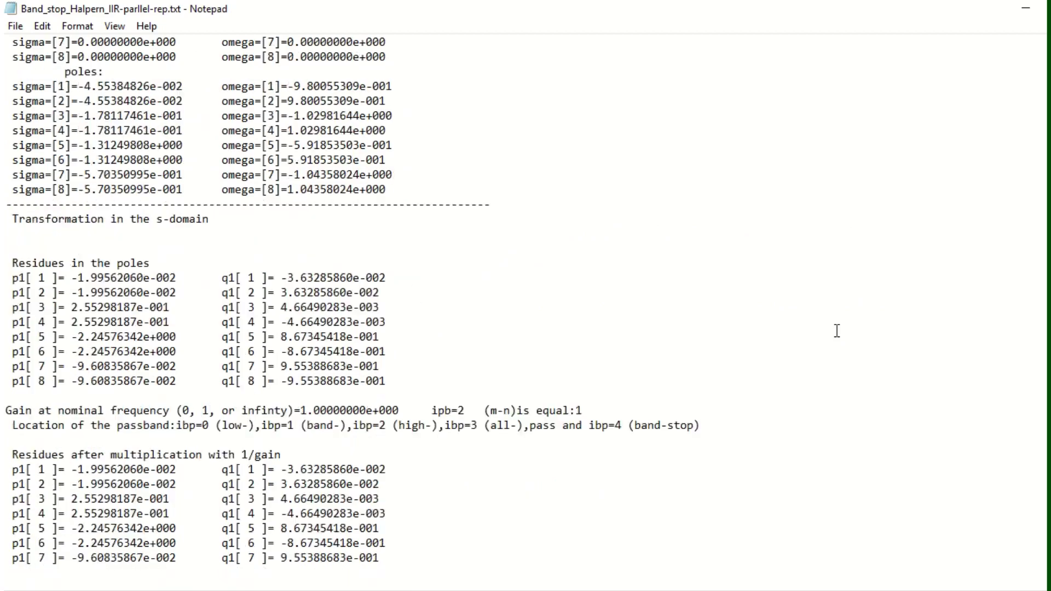
pyautogui.scroll(-15, 836, 330)
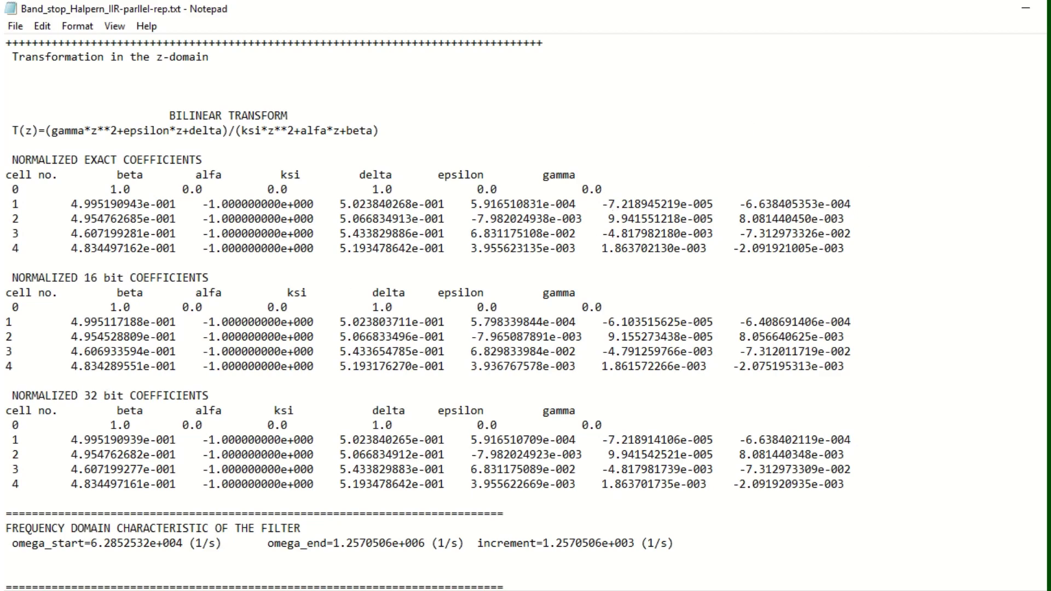
pyautogui.hotkey('alt', 'F4')
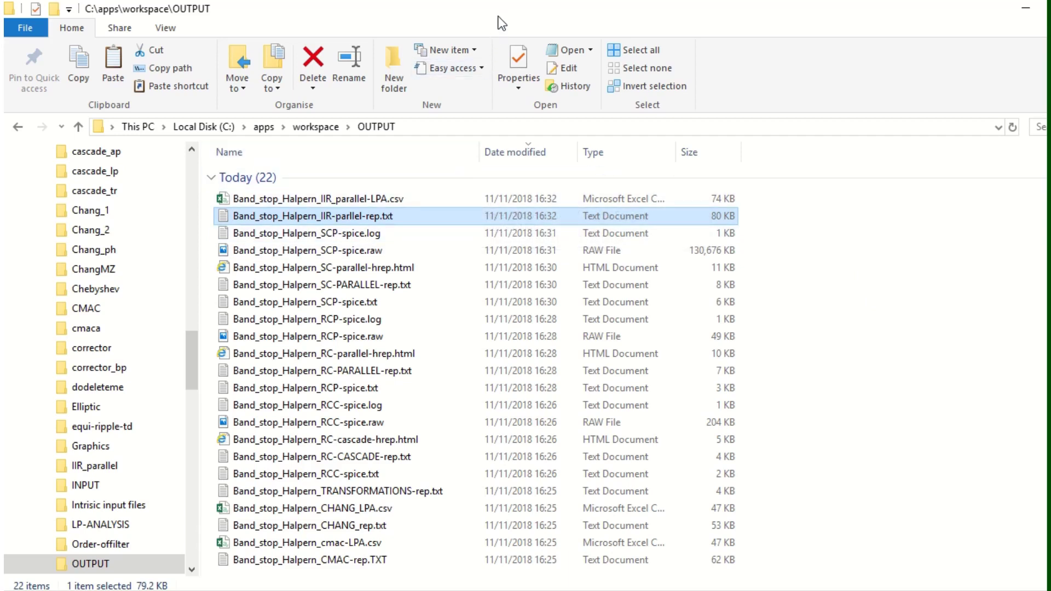
pyautogui.moveTo(524, 7)
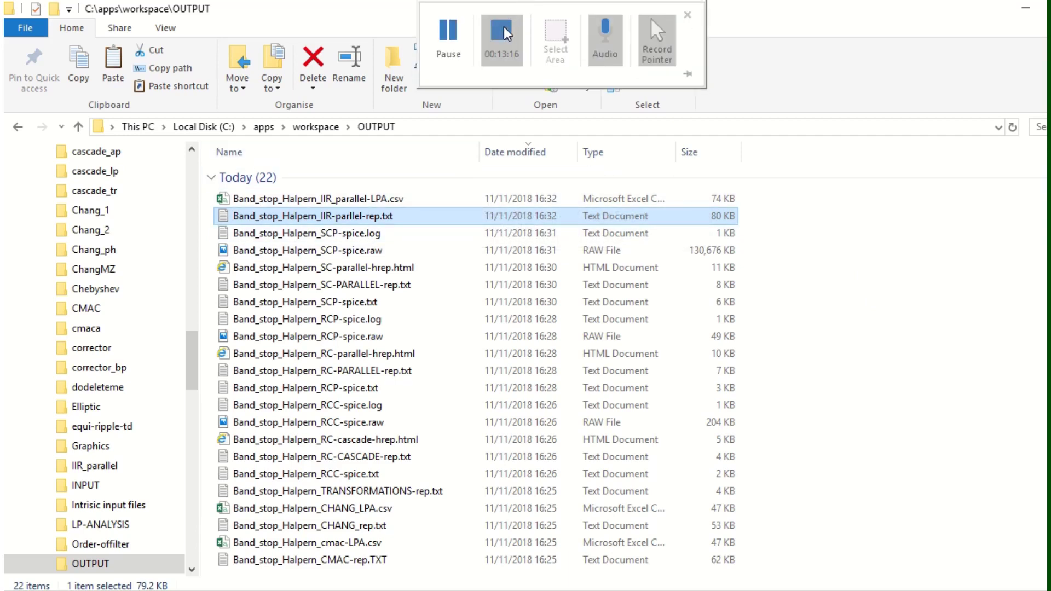